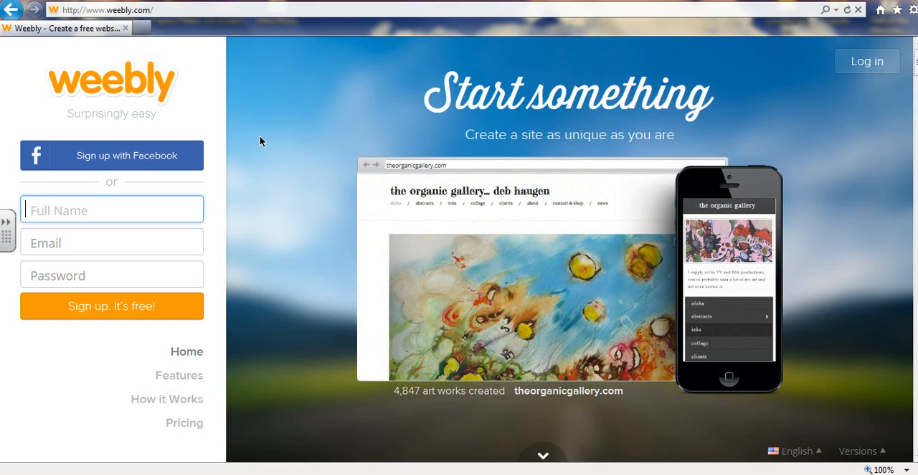
Enter the account holder's full name in the sign-up form
key(Caps_Lock)
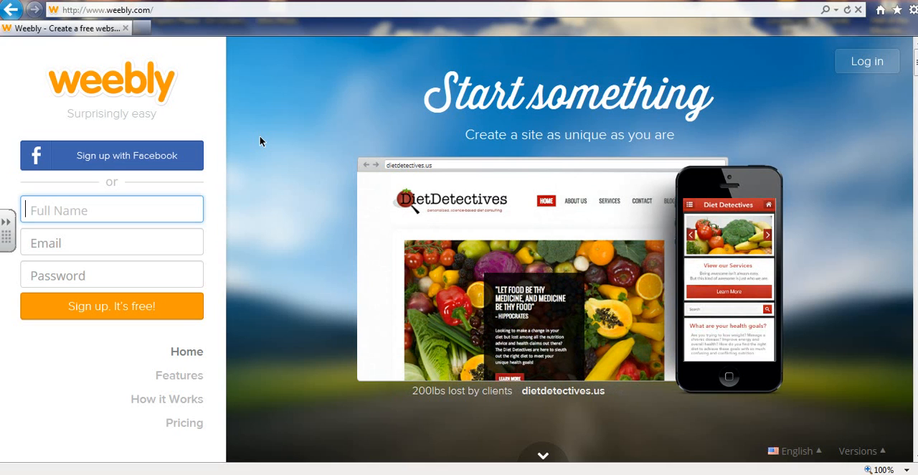
text(c)
key(BackSpace)
key(Caps_Lock)
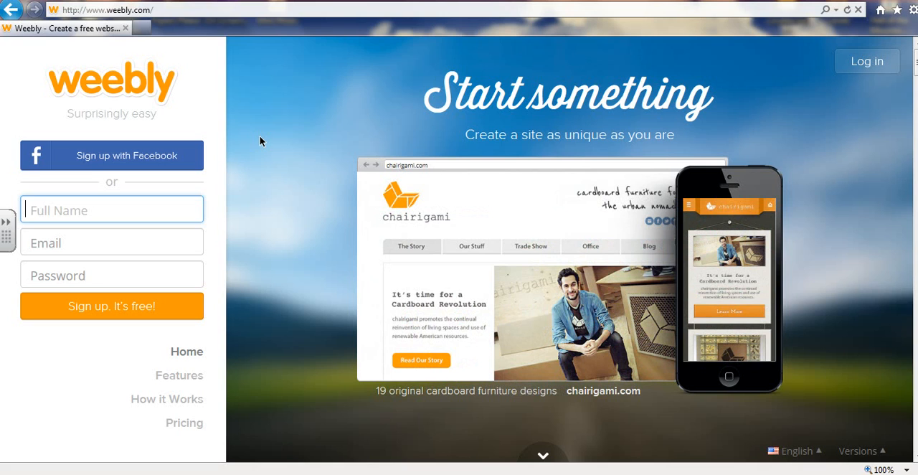
text(camer)
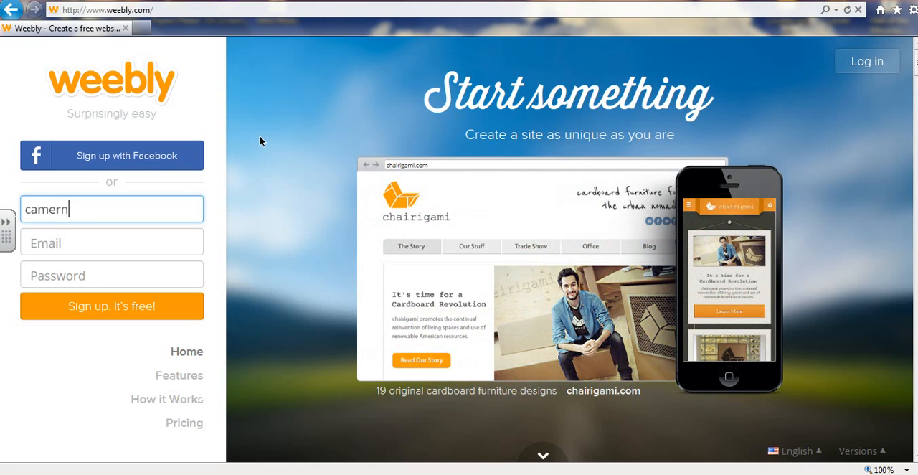
text(on brown)
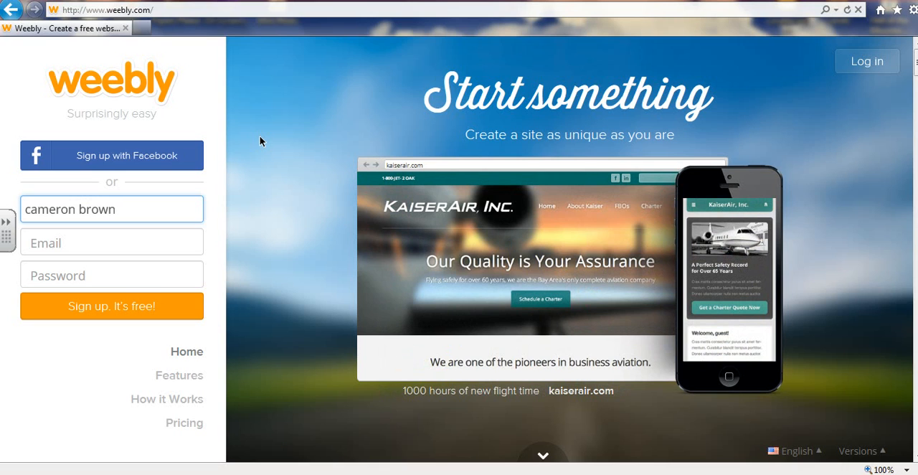
Fill in the account's e-mail address in the sign-up form
key(Tab)
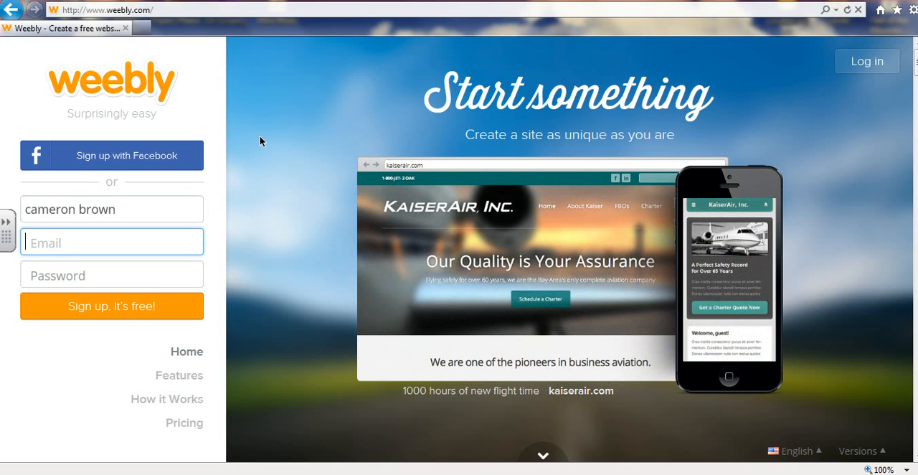
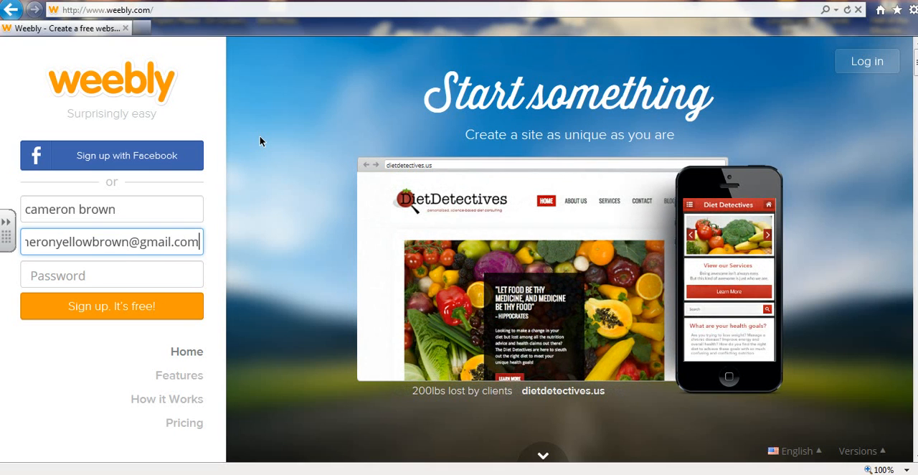
Enter the account password and submit the sign-up form
key(Tab)
text(password1)
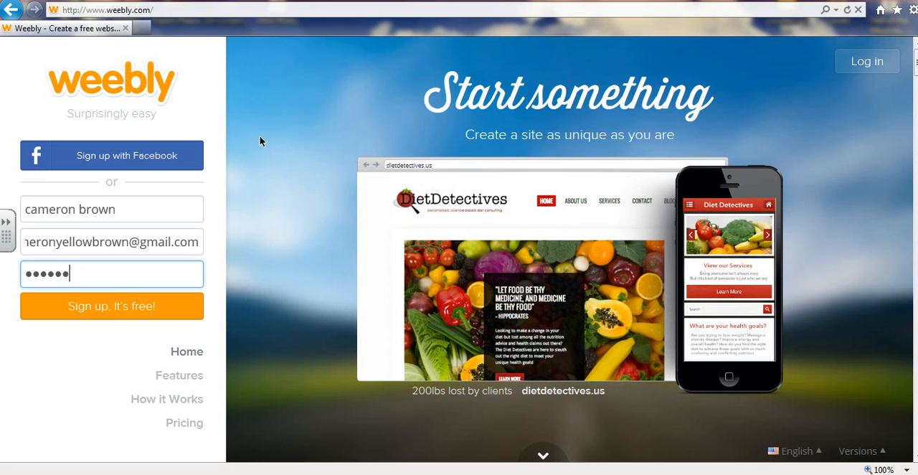
key(Return)
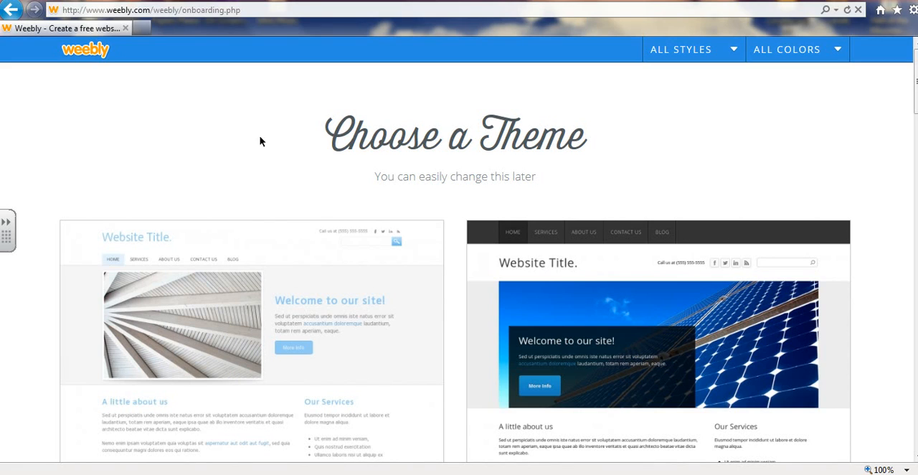
Browse the gallery of website themes to compare the available designs
scroll(854, 99, down, 5)
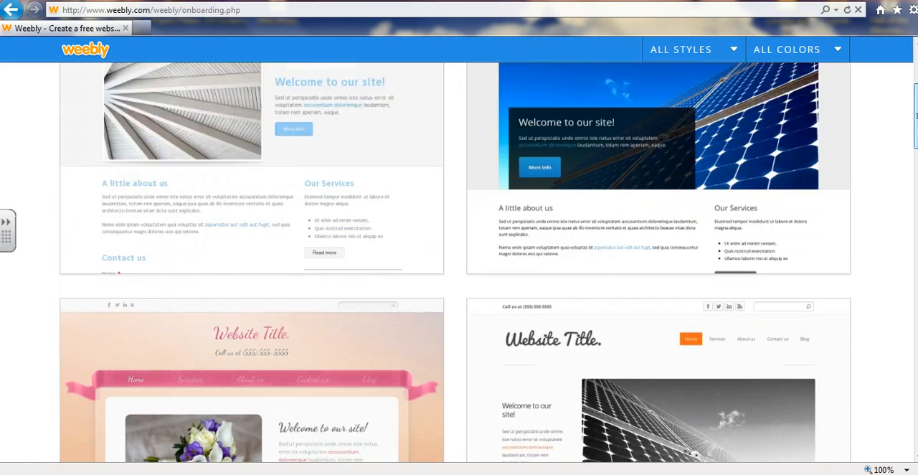
scroll(456, 262, down, 5)
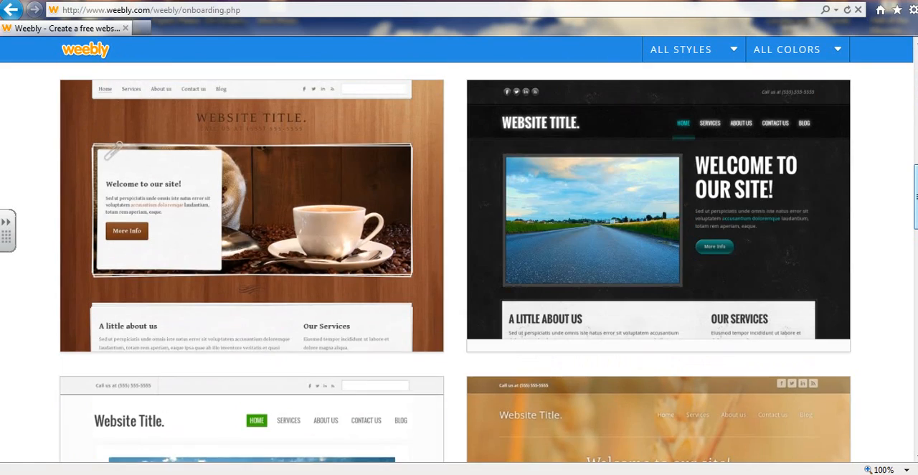
scroll(456, 262, down, 5)
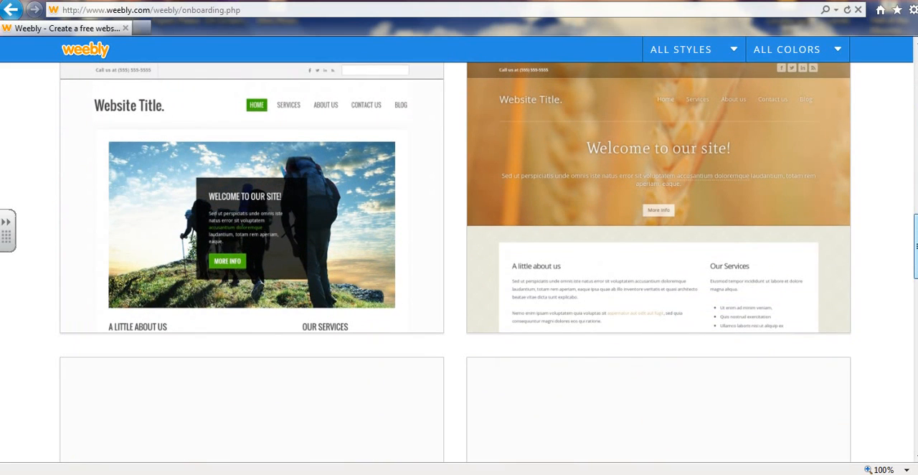
scroll(455, 262, down, 2)
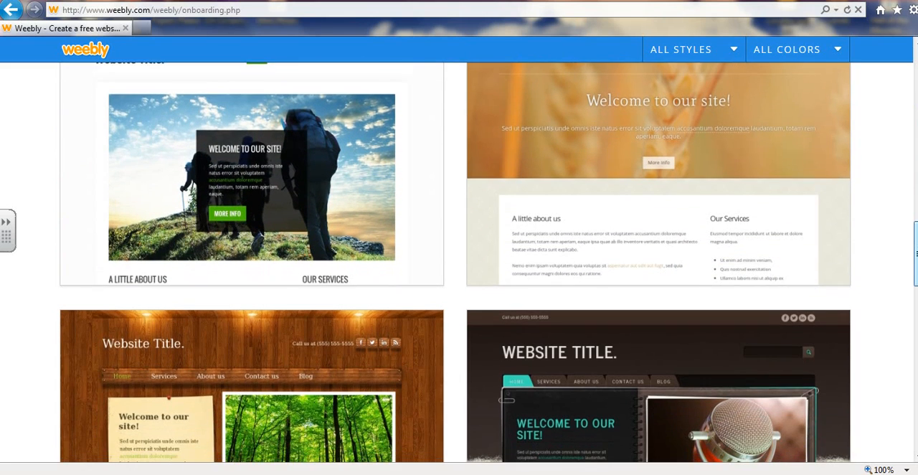
scroll(917, 330, down, 5)
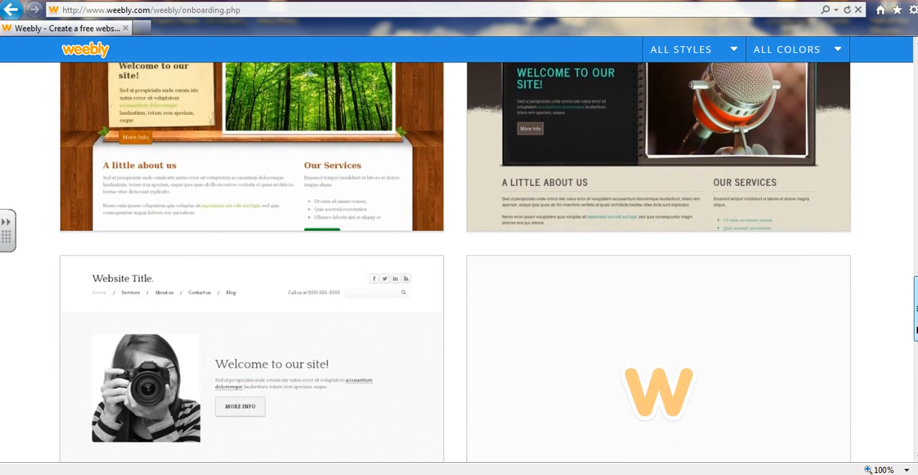
scroll(916, 330, down, 1)
drag(917, 96, 915, 330)
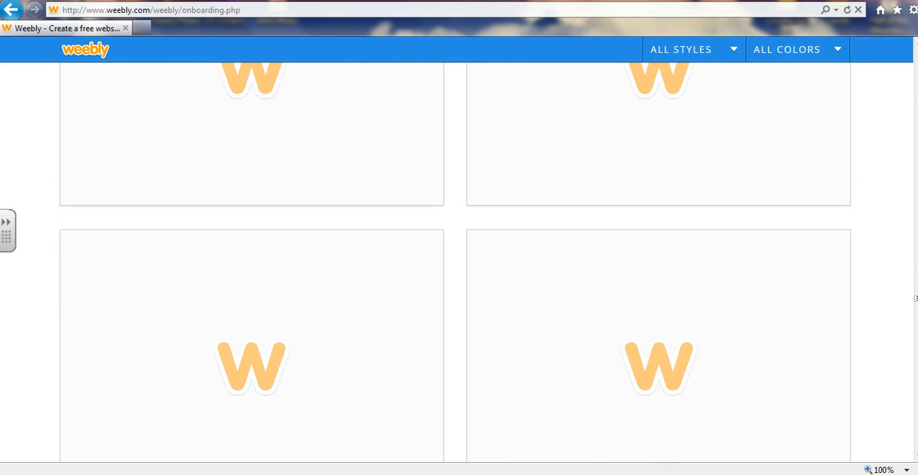
drag(916, 299, 872, 73)
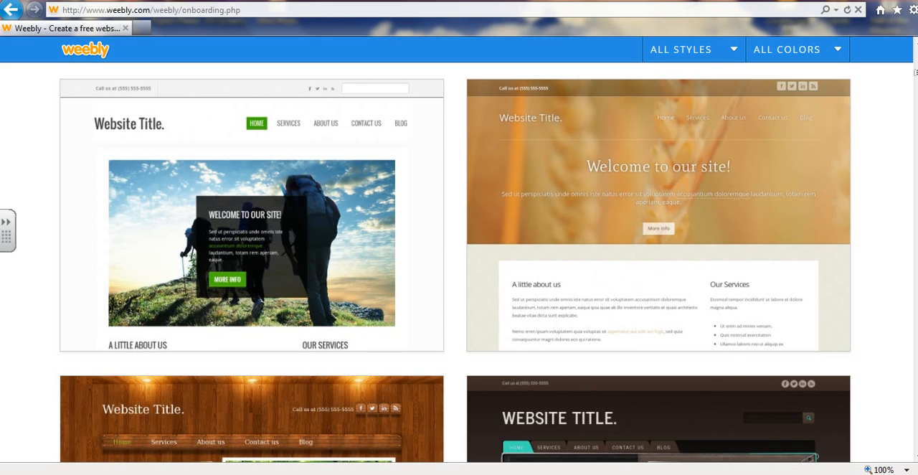
Choose the black theme with the road photo in its gold colour variant, after trying the orange one
drag(916, 72, 916, 67)
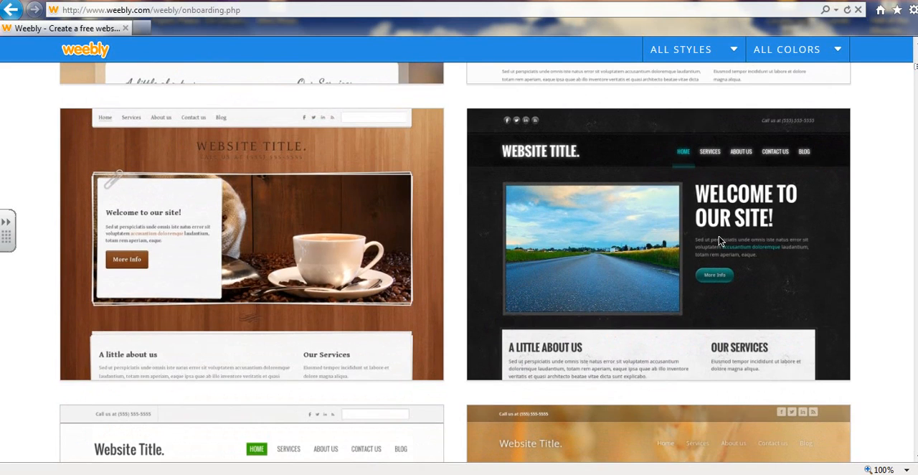
mouse_move(661, 142)
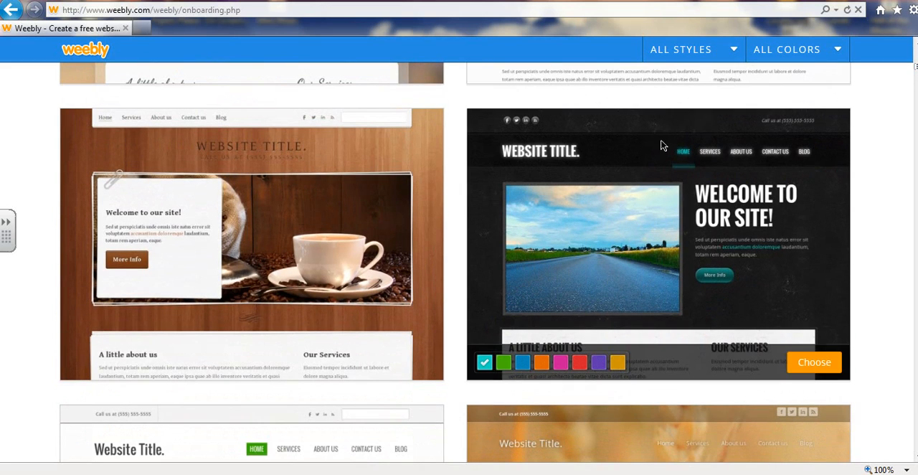
click(542, 366)
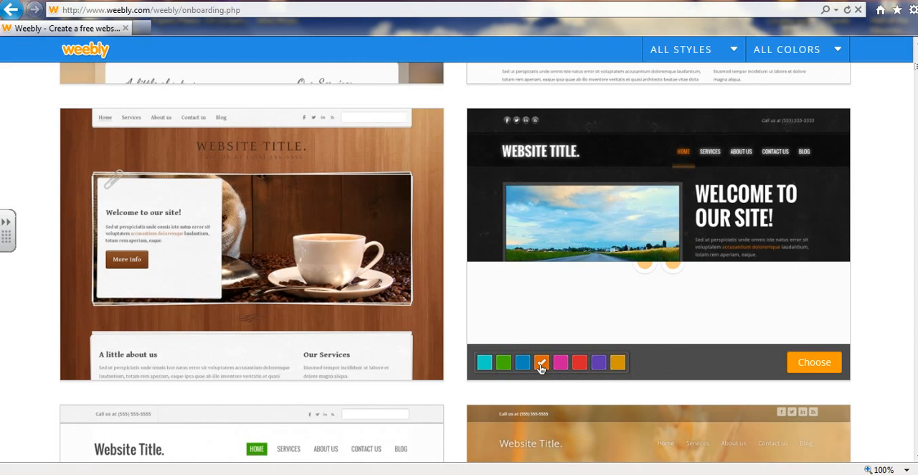
click(618, 365)
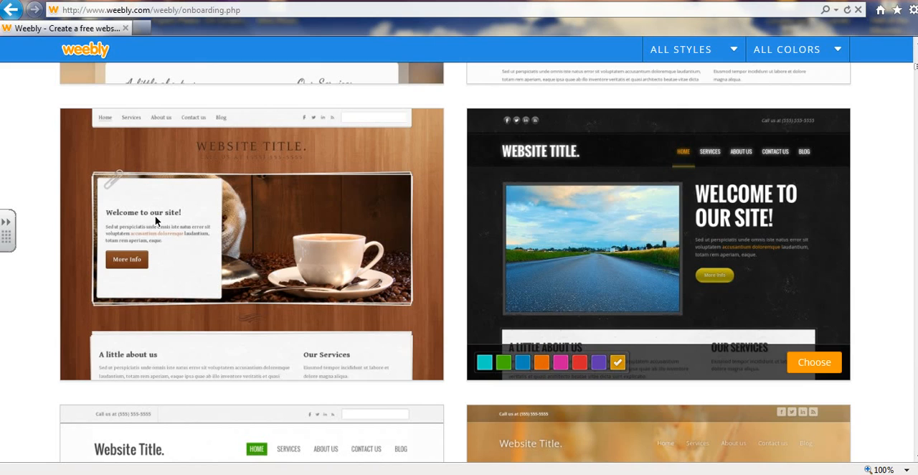
click(804, 363)
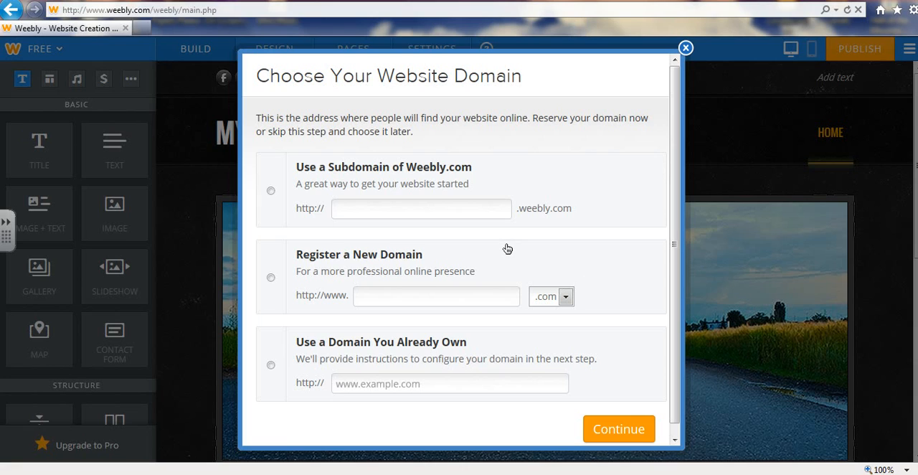
Use a Weebly.com subdomain named "madmanma" as the website's address and continue
click(314, 160)
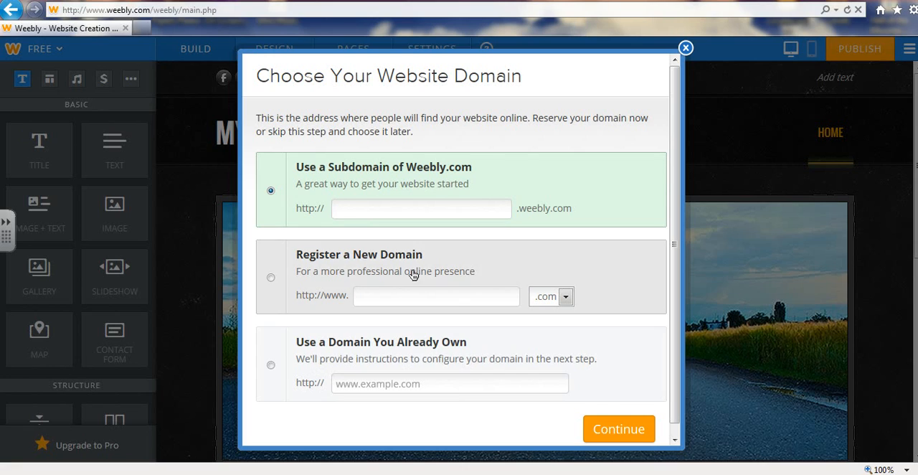
click(386, 208)
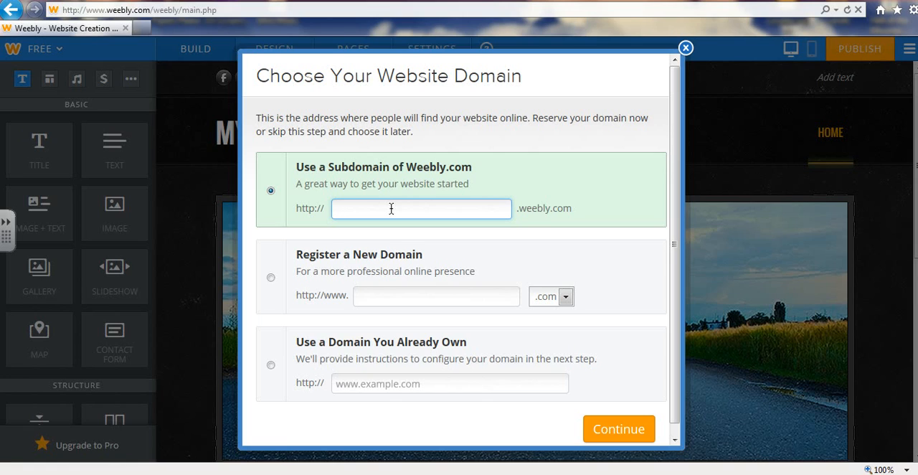
text(madm)
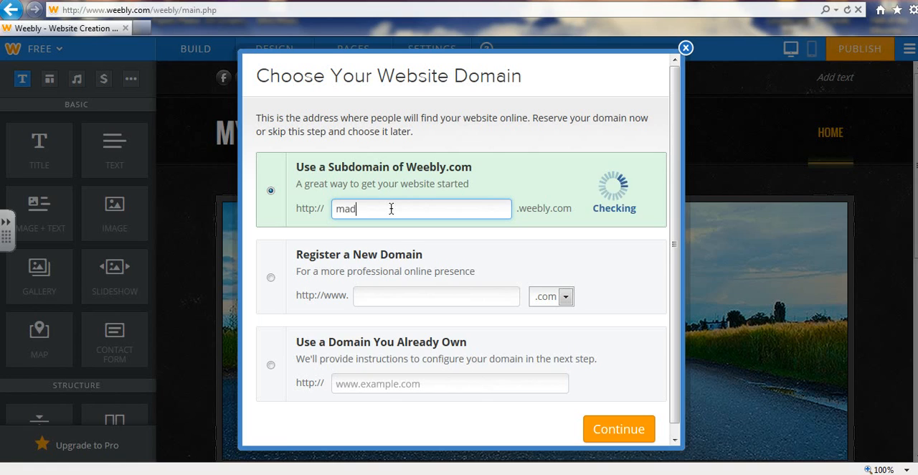
text(anman)
click(602, 435)
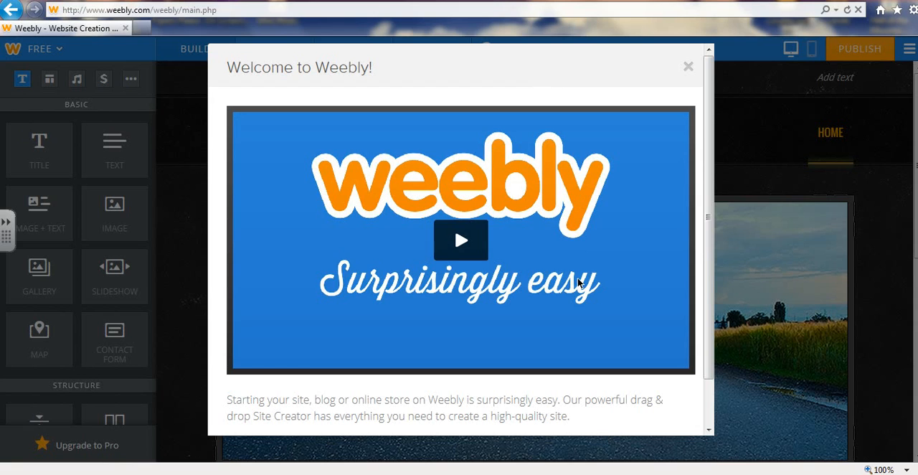
Dismiss the Welcome to Weebly video dialog without starting the site plan
scroll(708, 240, down, 1)
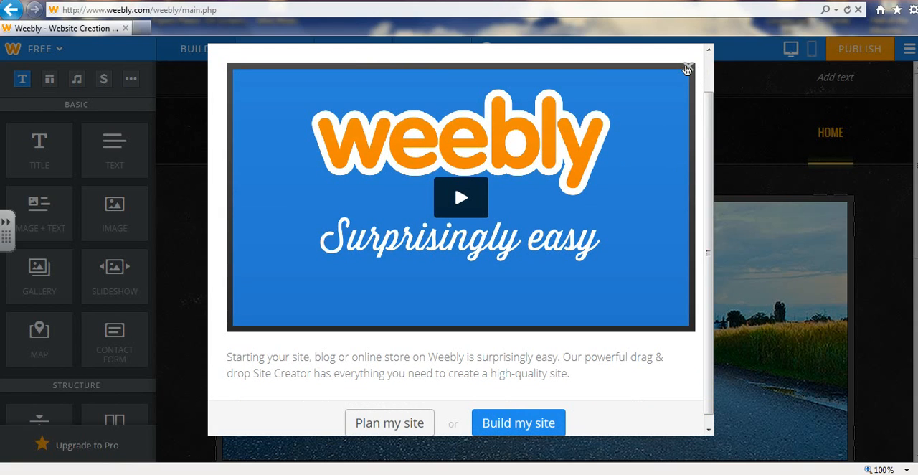
click(688, 70)
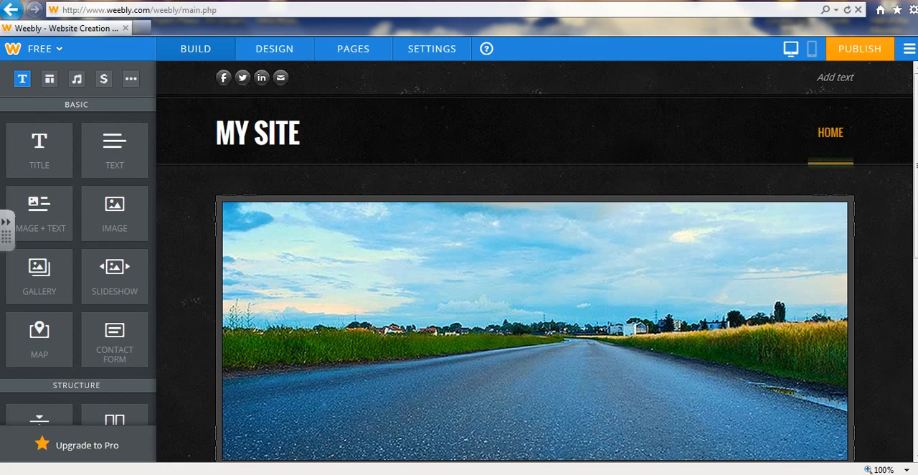
Look over the new home page down to its content area and view the available commerce elements
scroll(535, 261, down, 1)
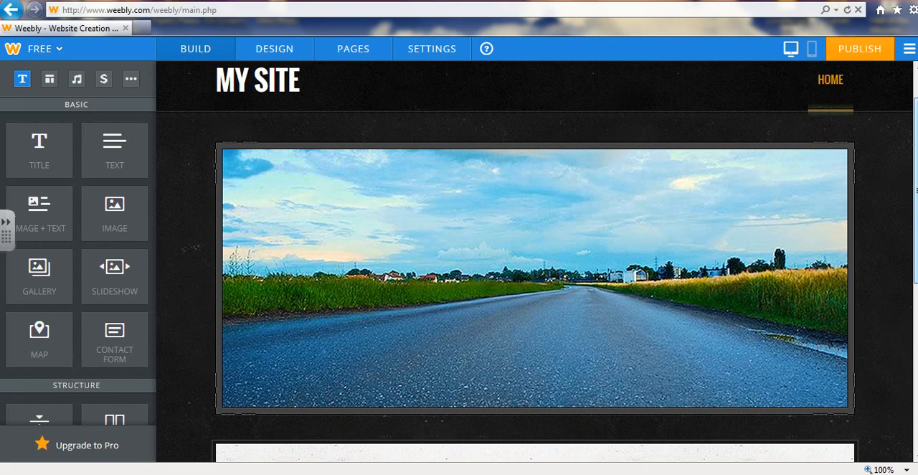
scroll(534, 261, down, 3)
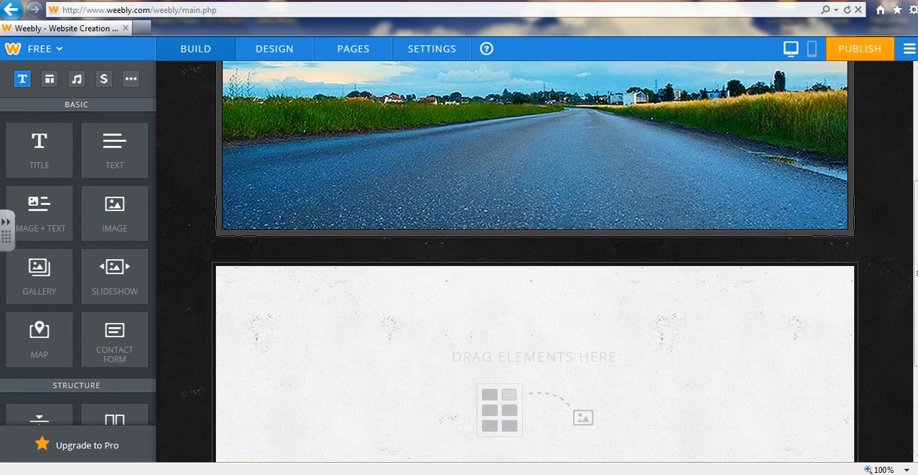
scroll(535, 261, up, 4)
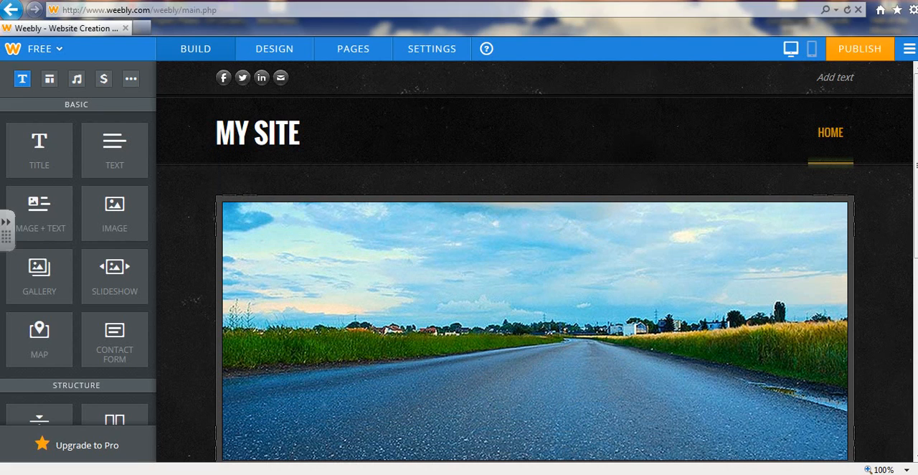
click(103, 86)
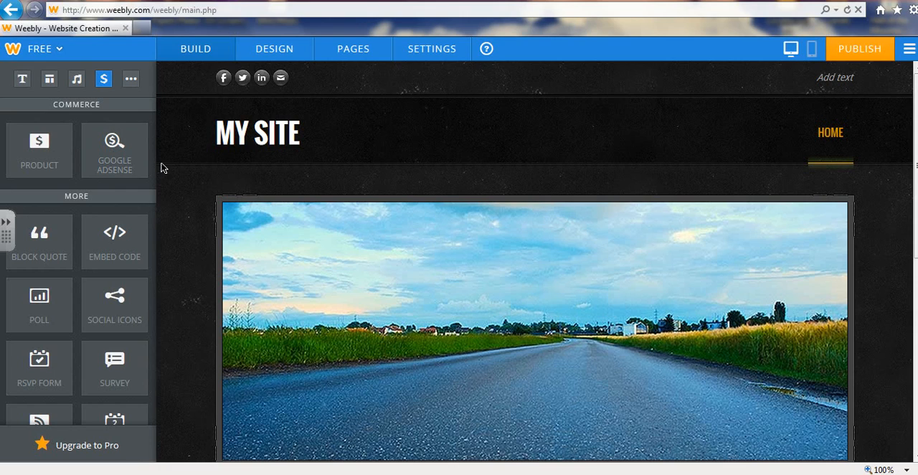
Erase the placeholder "MY SITE" text from the site title in the page header
click(240, 144)
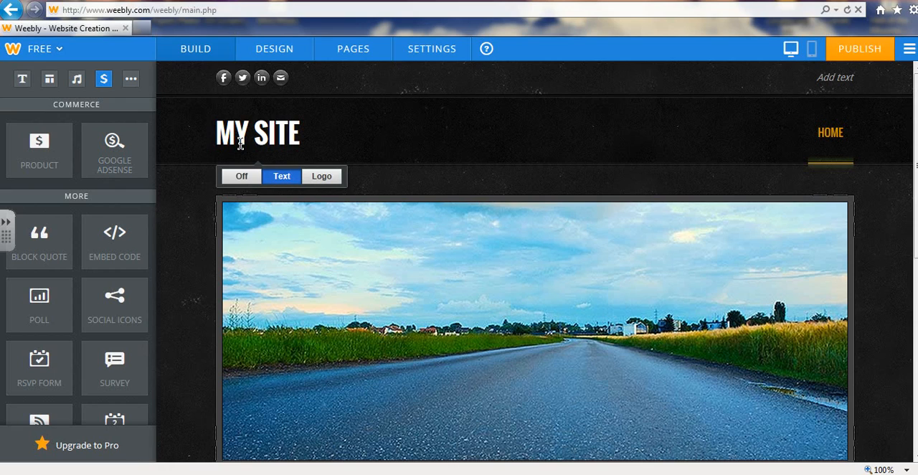
click(296, 138)
key(BackSpace)
key(BackSpace)
key(BackSpace)
key(BackSpace)
key(BackSpace)
key(BackSpace)
key(BackSpace)
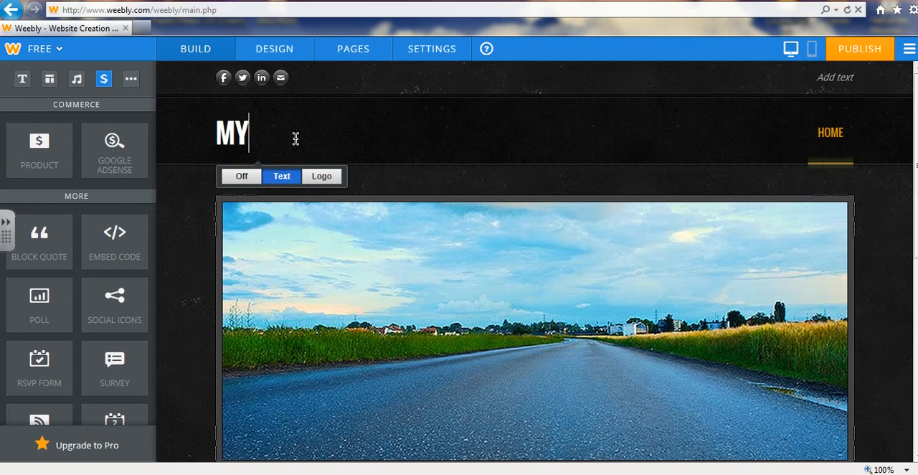
Start publishing the site, keeping the current Windows color scheme permanently, and categorize the website as Personal
click(841, 49)
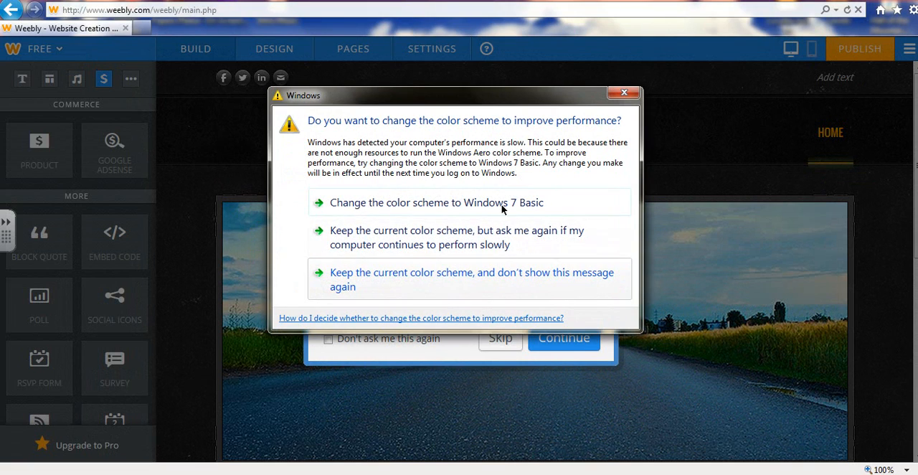
click(471, 281)
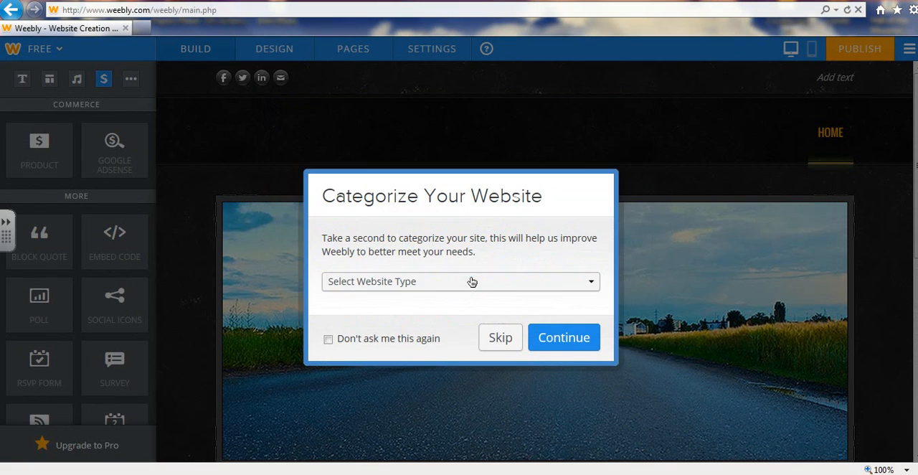
click(477, 285)
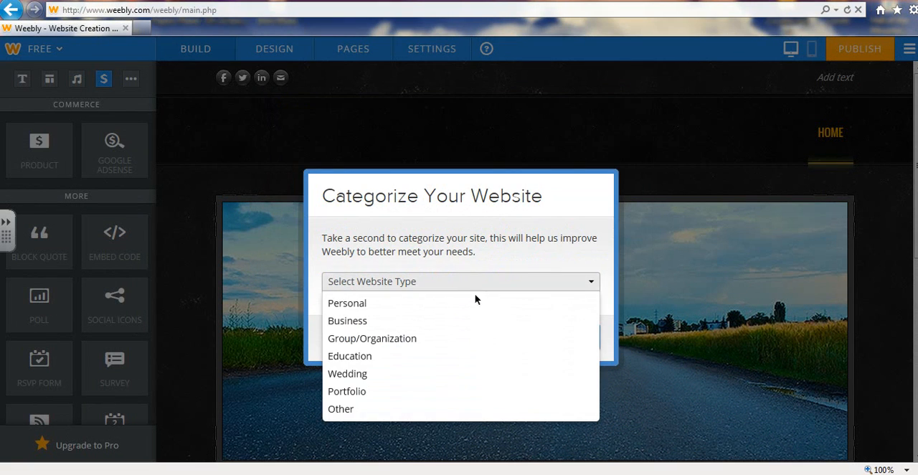
click(457, 307)
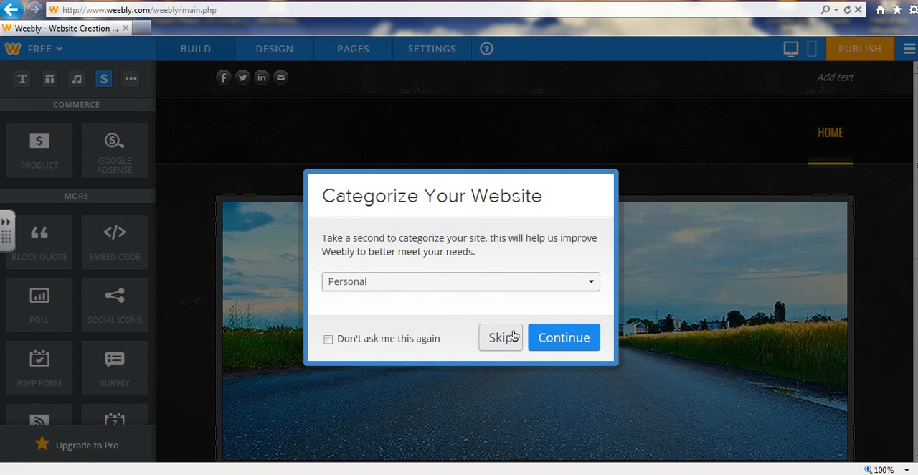
click(544, 349)
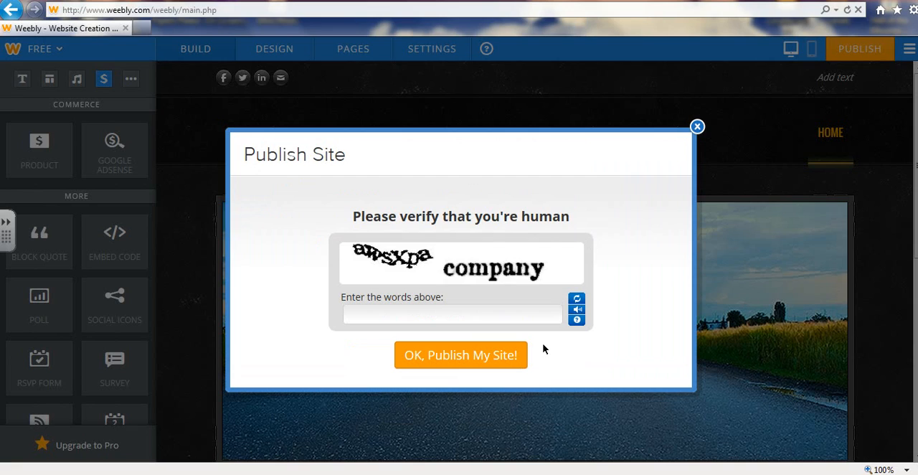
Enter the human-verification words, publish the site, and dismiss the publication dialog without buying a domain or sharing
click(452, 316)
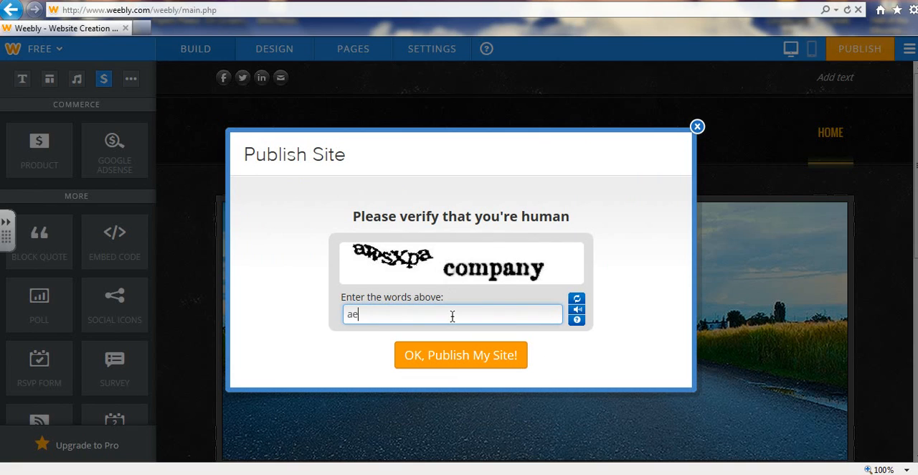
text(aws)
key(Caps_Lock)
text(X)
key(Caps_Lock)
text(pa  company)
click(471, 357)
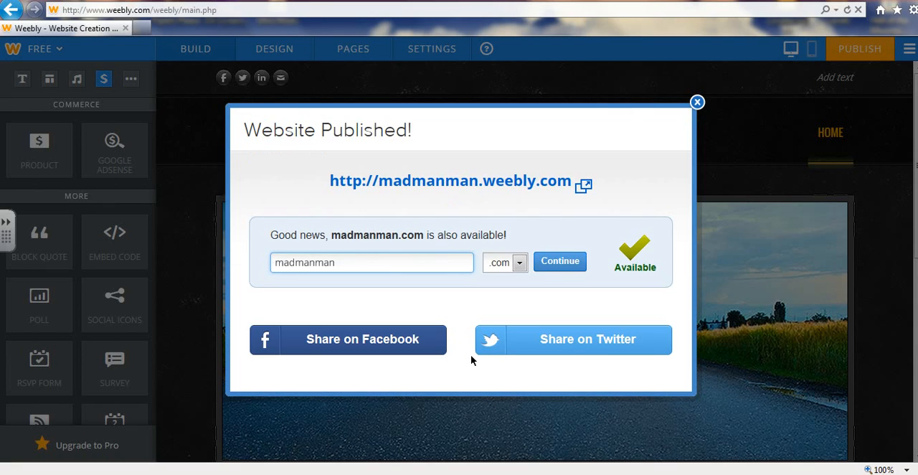
click(696, 102)
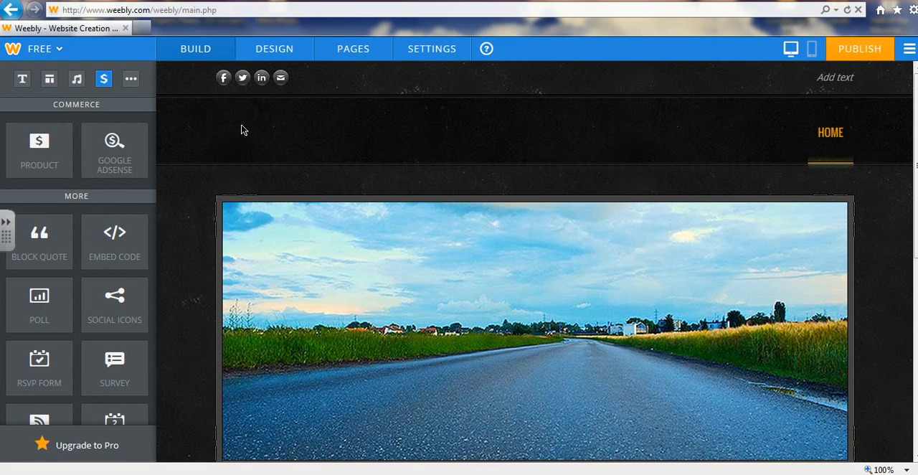
Turn the site title back on as text and replace its wording with "MADMANMAN"
mouse_move(231, 142)
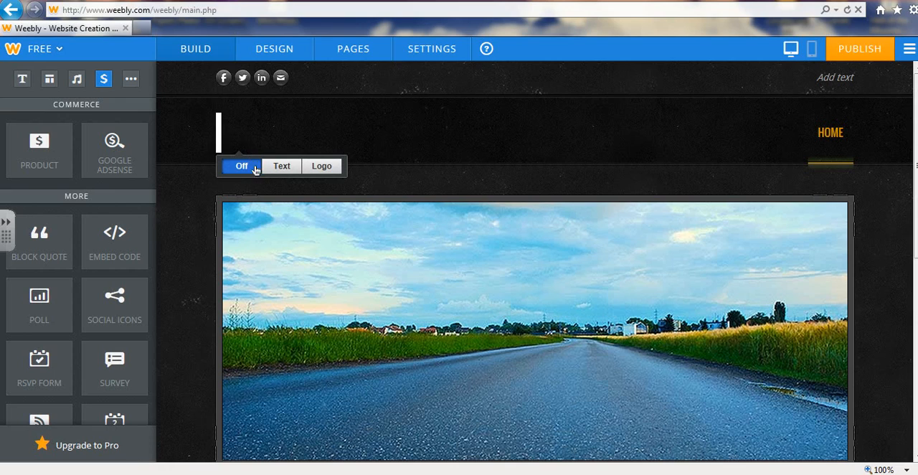
click(282, 168)
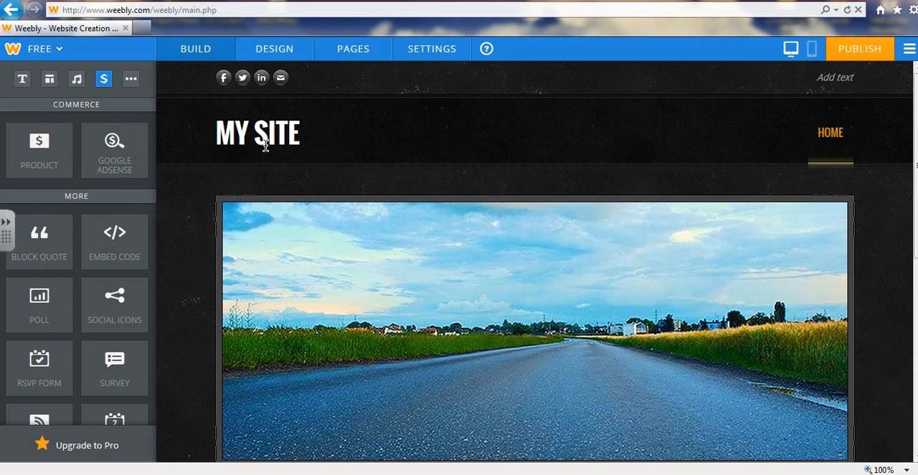
mouse_move(261, 134)
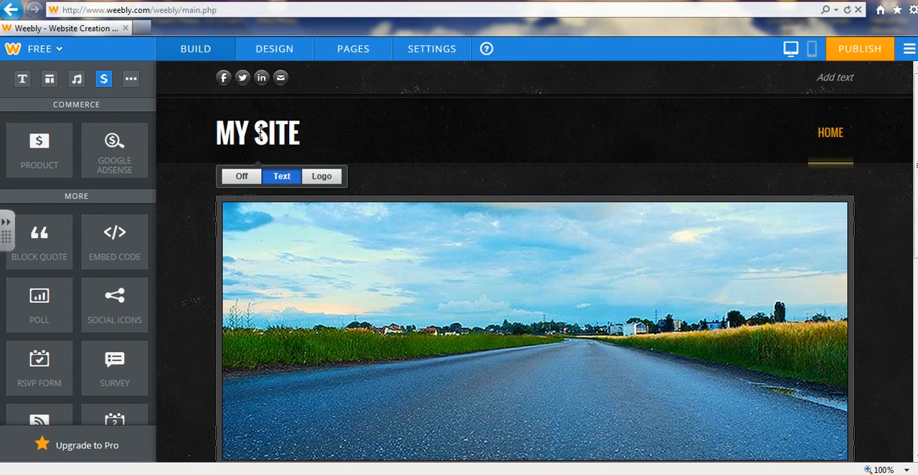
click(260, 133)
key(BackSpace)
key(BackSpace)
key(BackSpace)
key(Delete)
key(Delete)
key(Delete)
key(Delete)
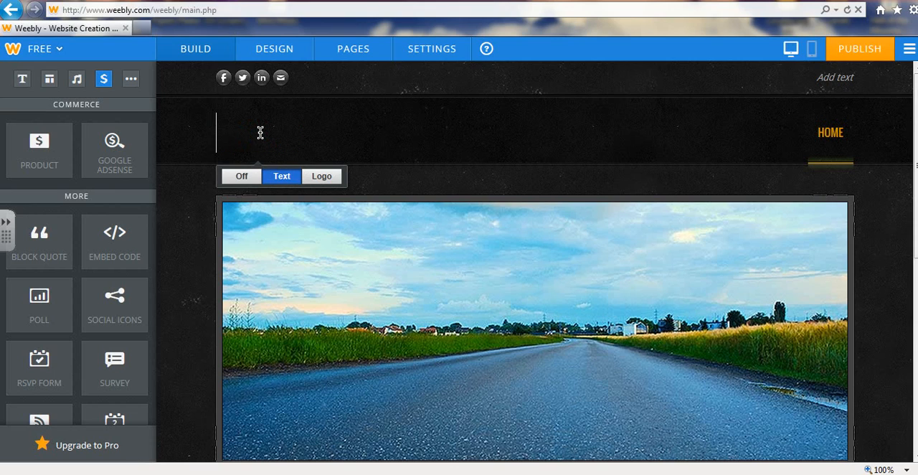
text(MADMA)
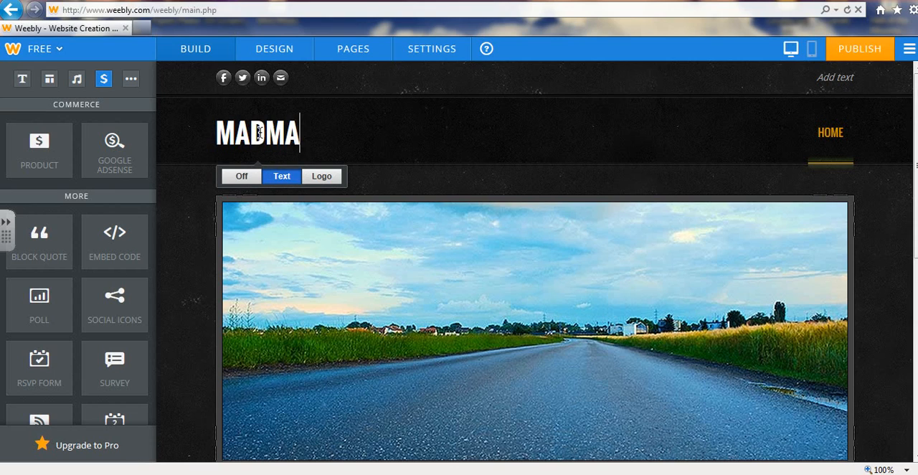
text(NMAN)
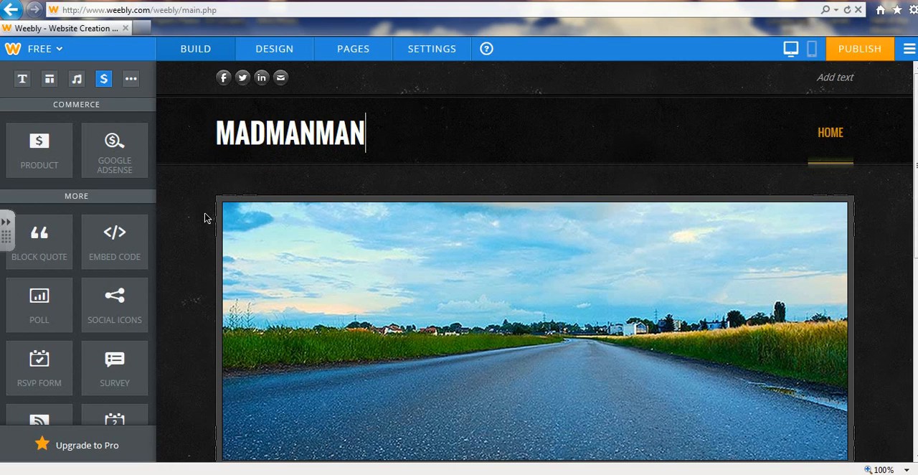
Open the header's road photo for editing and start adding a new image
mouse_move(532, 331)
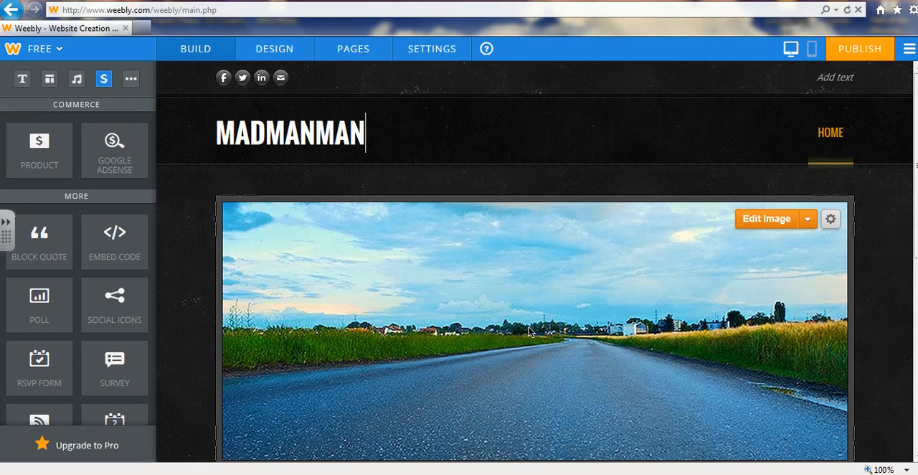
click(769, 221)
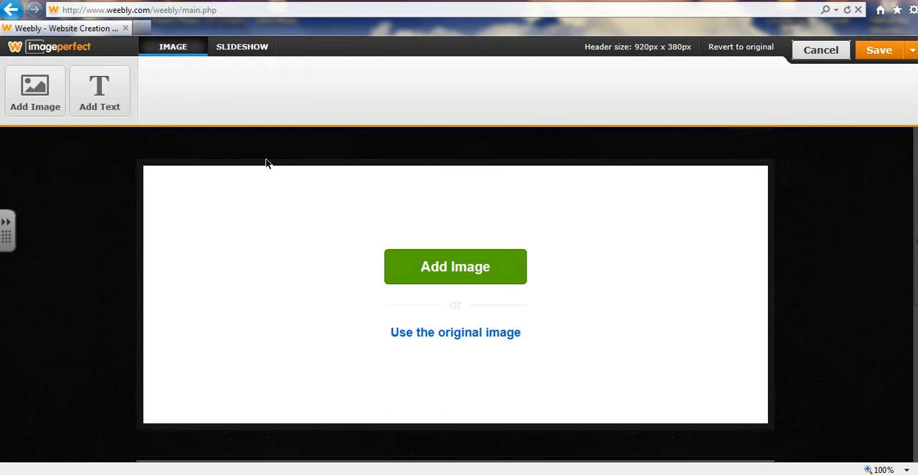
click(460, 281)
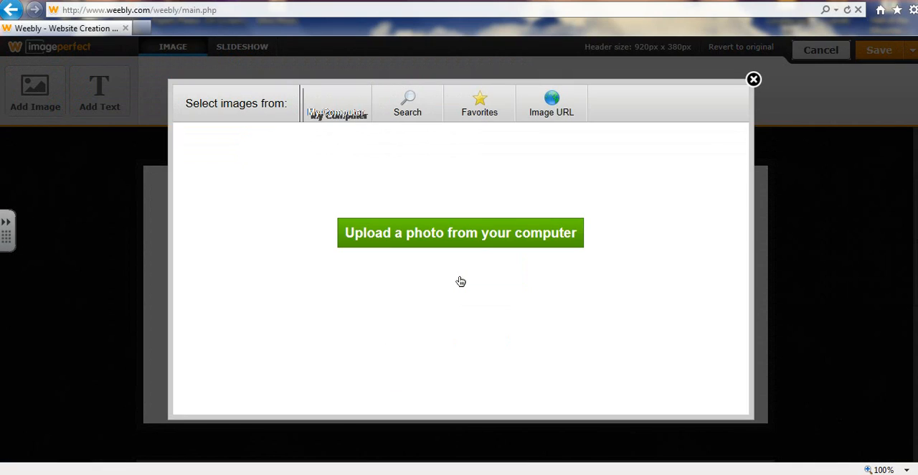
click(421, 247)
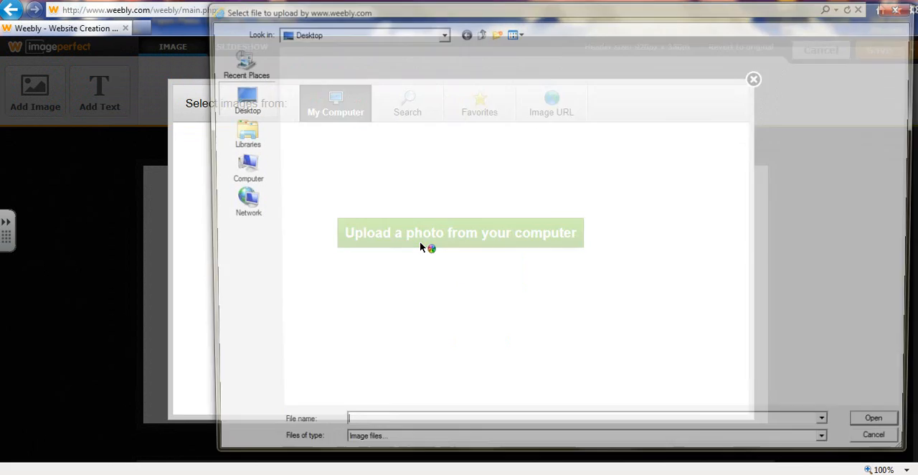
drag(263, 9, 255, 262)
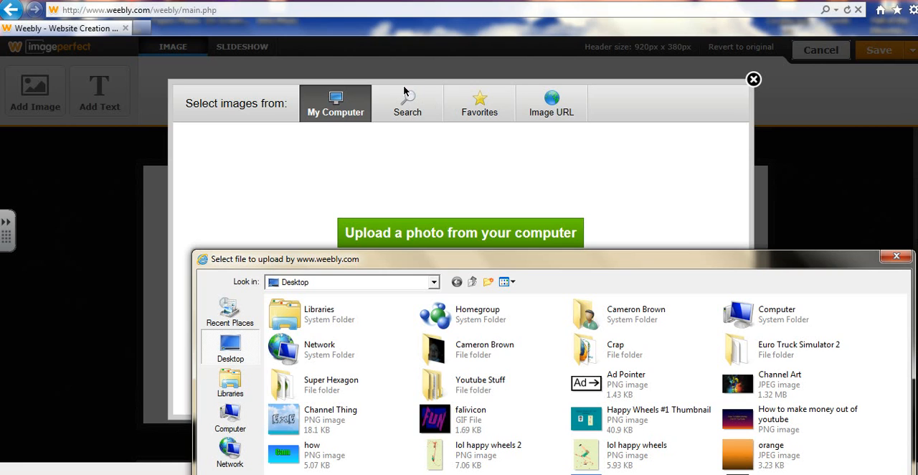
click(896, 256)
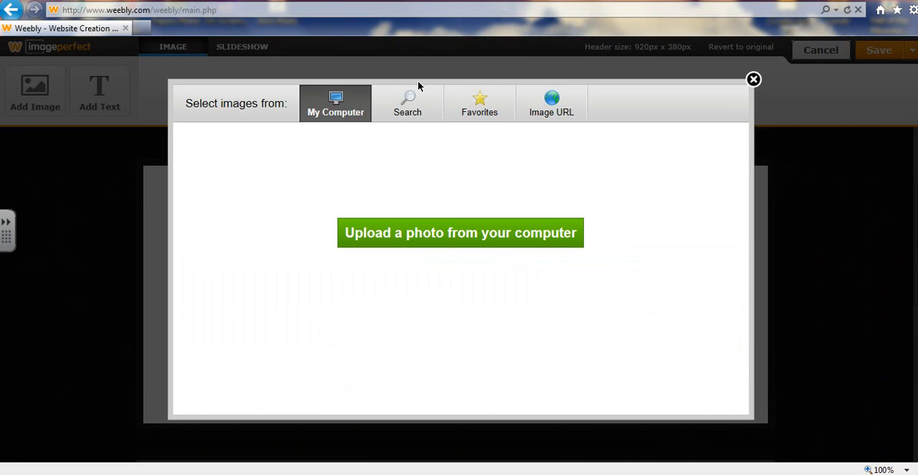
Search the online image library for "dog"
click(419, 105)
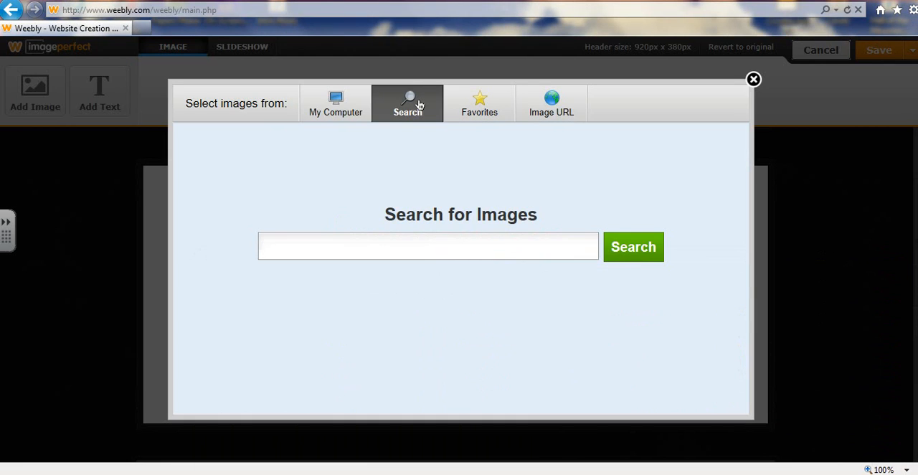
text(dog)
key(Return)
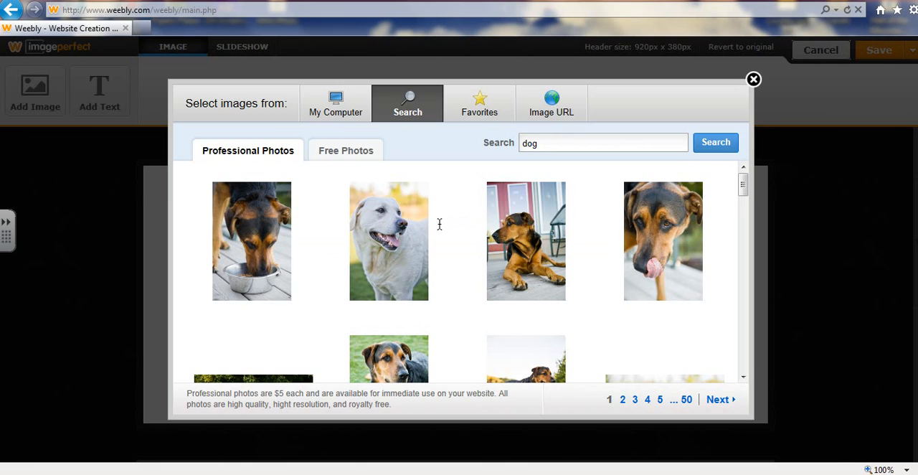
Select the white puppy on wood chips from the free photos as the header image
click(339, 156)
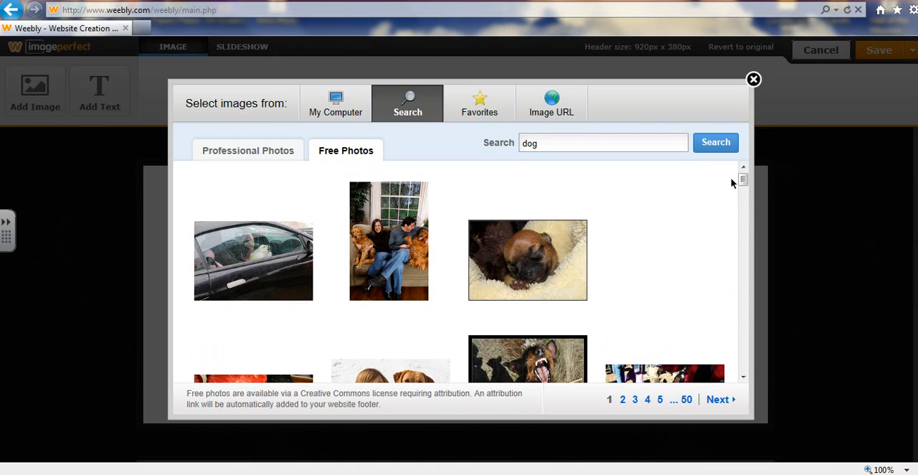
mouse_move(743, 184)
mouse_down()
mouse_move(747, 208)
mouse_move(744, 199)
mouse_up()
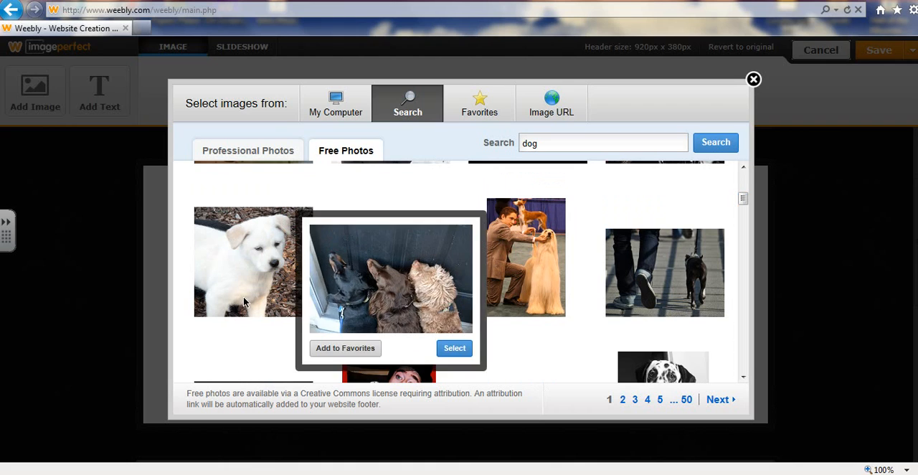
mouse_move(246, 303)
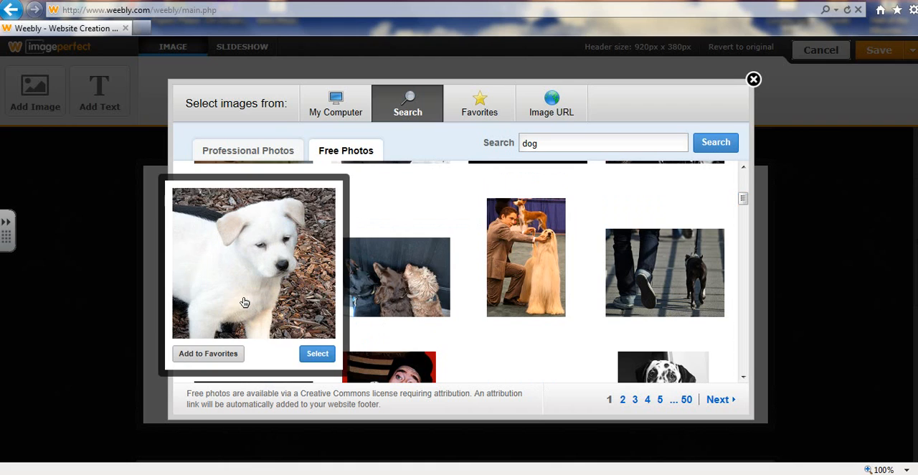
click(308, 354)
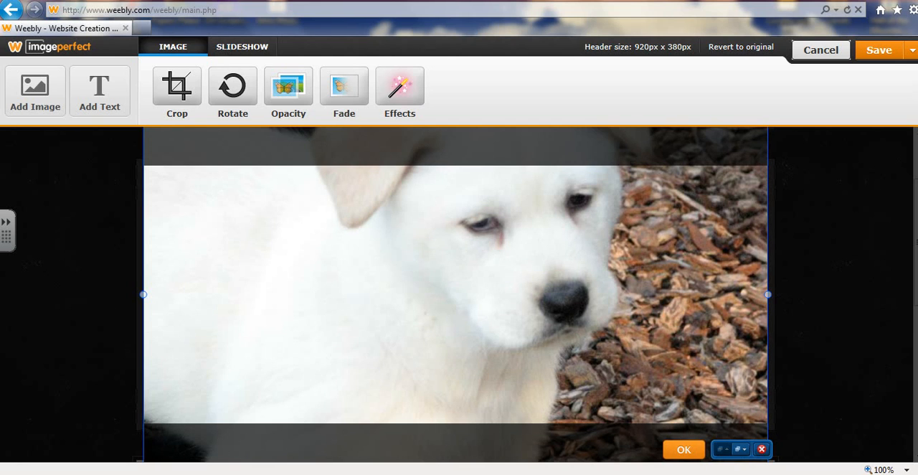
Accept the puppy image's placement and shrink it from its left edge to roughly the right two-fifths of the header
click(684, 450)
click(279, 347)
drag(143, 293, 521, 295)
Remove the oversized puppy image behind the small one and move the small one to the header's left side
click(256, 246)
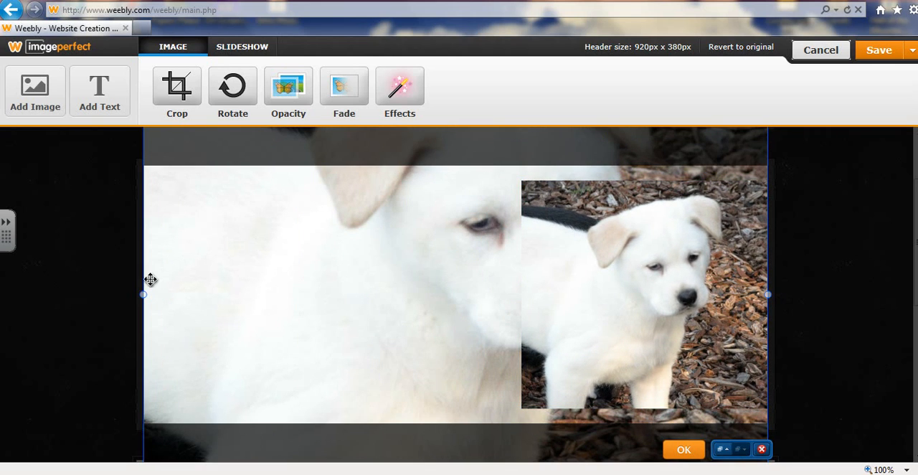
click(762, 449)
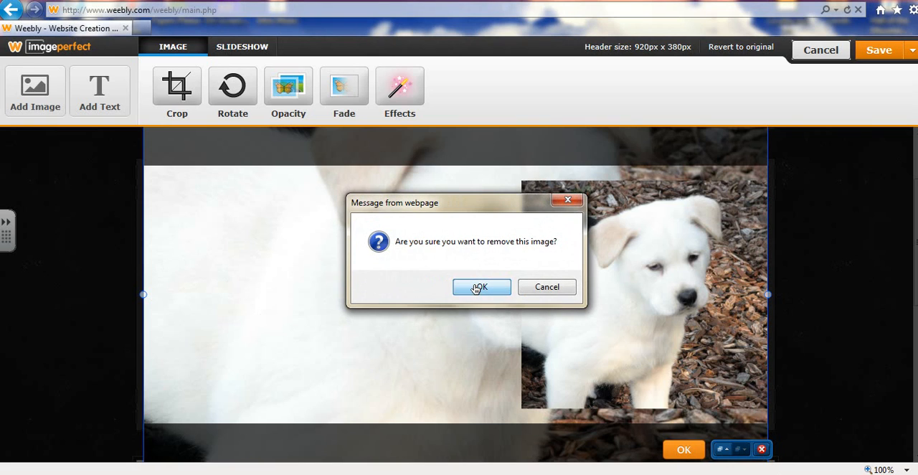
click(476, 287)
click(647, 316)
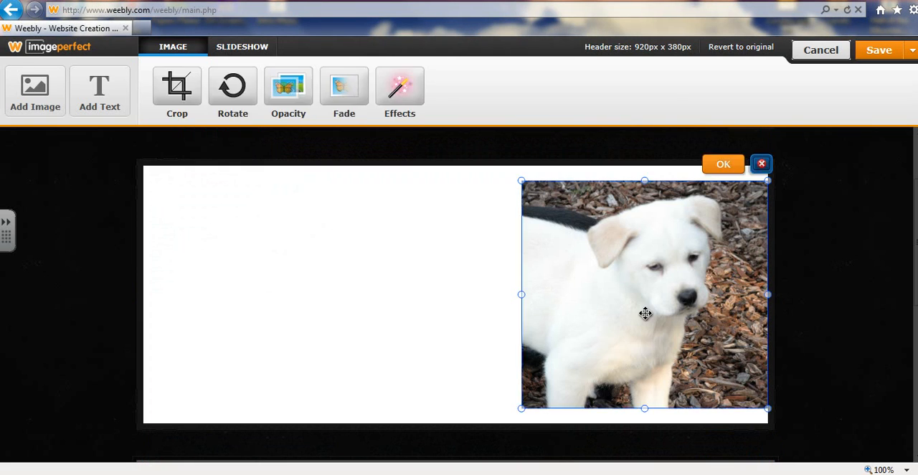
drag(646, 314, 285, 318)
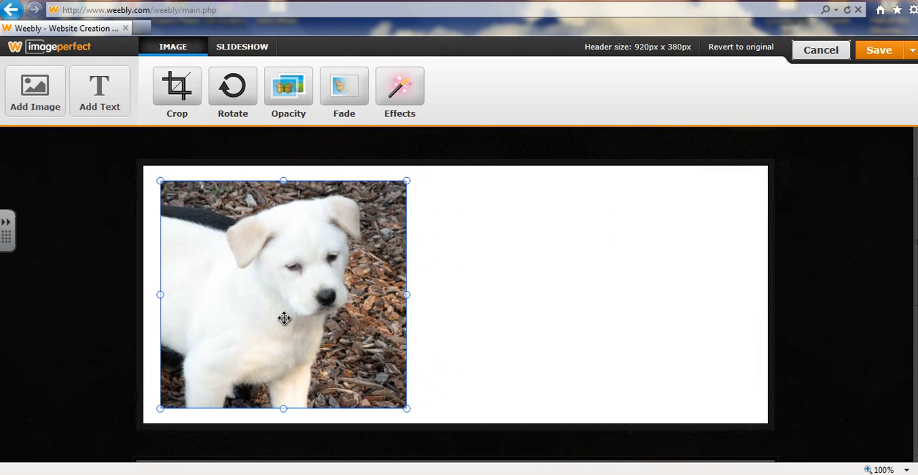
Add a text element to the header and move it onto the blank area to the right of the puppy
click(118, 97)
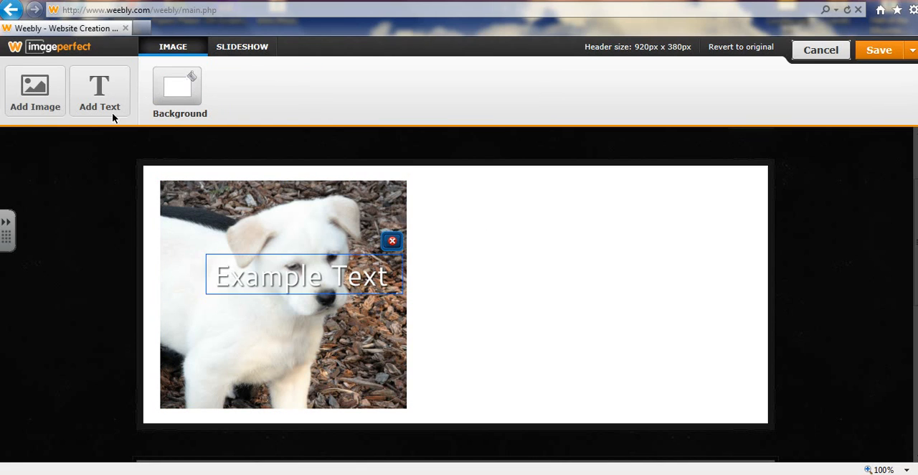
drag(301, 284, 550, 258)
click(552, 253)
Replace the header's example text with "MadManMan" and accept it
double_click(552, 253)
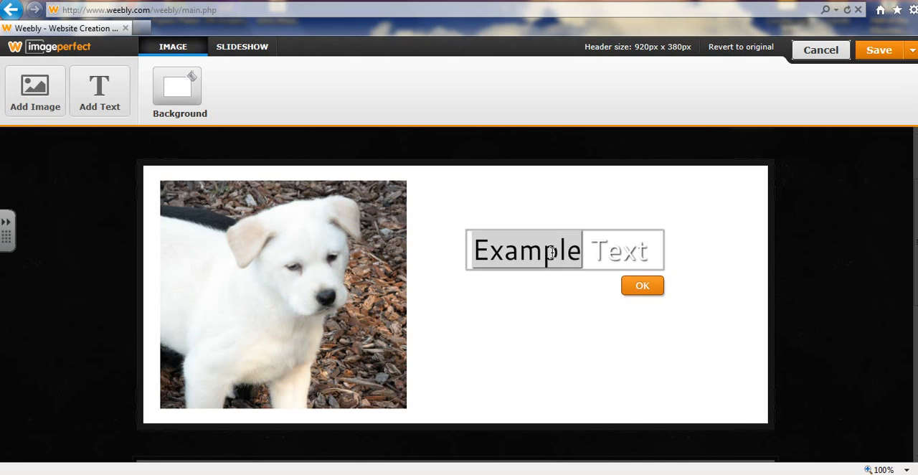
key(BackSpace)
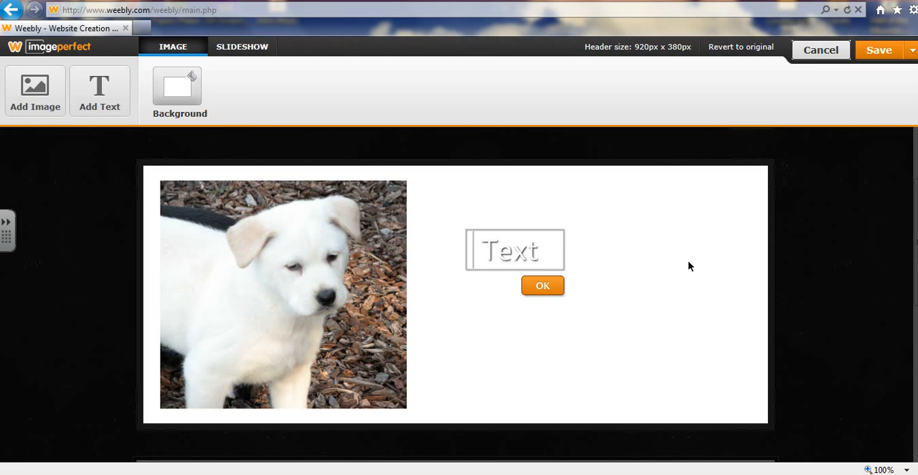
key(Delete)
key(Delete)
key(Delete)
key(Delete)
key(Caps_Lock)
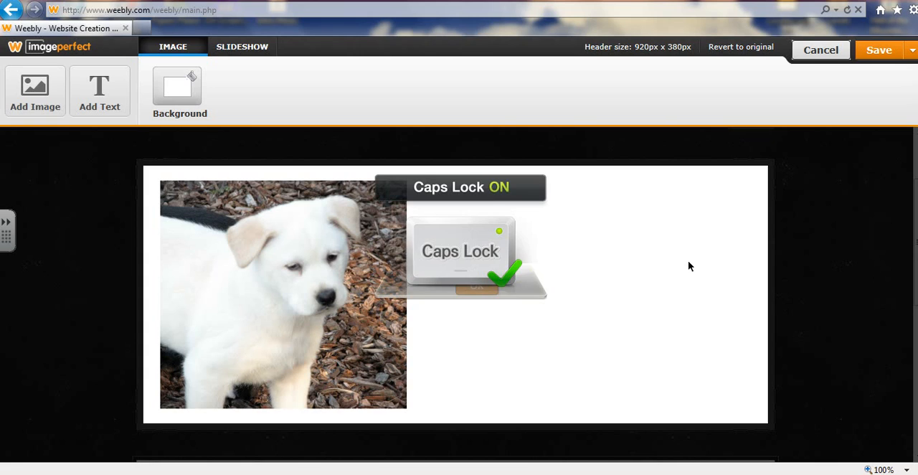
key(Caps_Lock)
text(Mac)
key(Caps_Lock)
key(Caps_Lock)
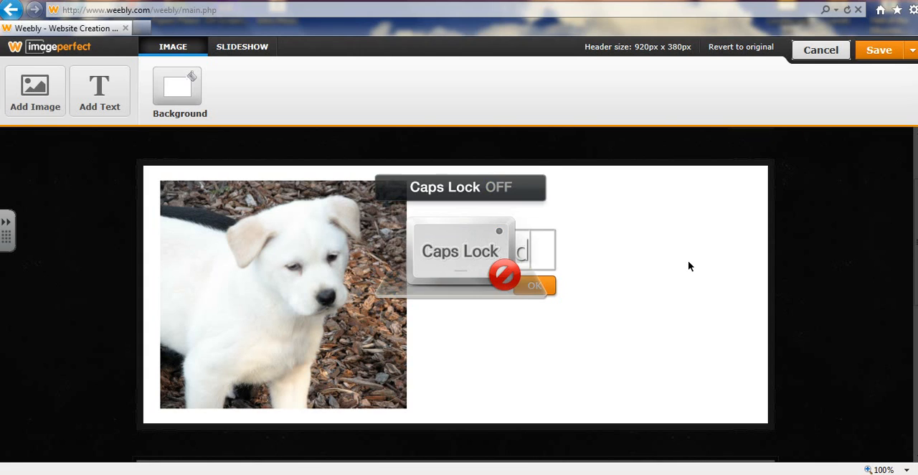
text(an)
key(BackSpace)
key(BackSpace)
key(Caps_Lock)
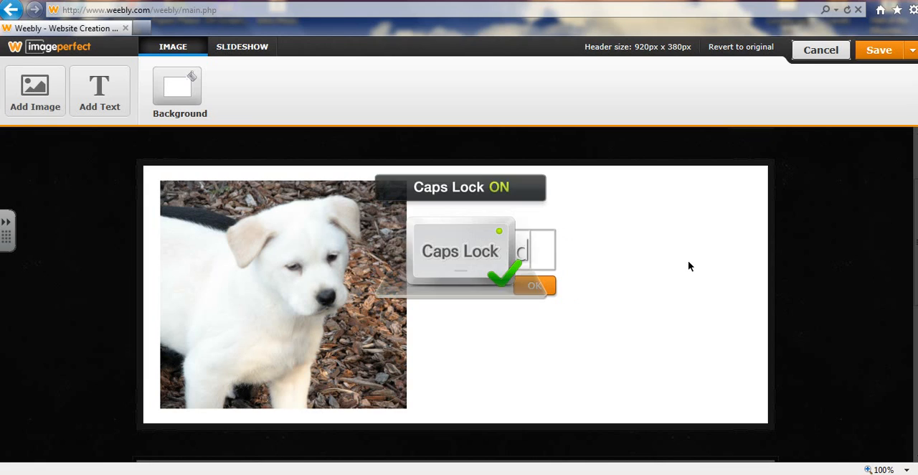
text(M)
key(Caps_Lock)
text(an)
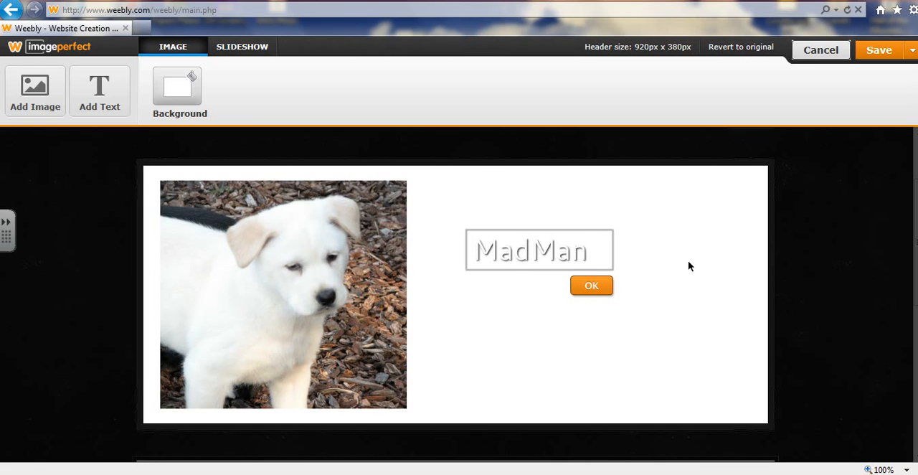
key(Caps_Lock)
text(M)
key(Caps_Lock)
text(an)
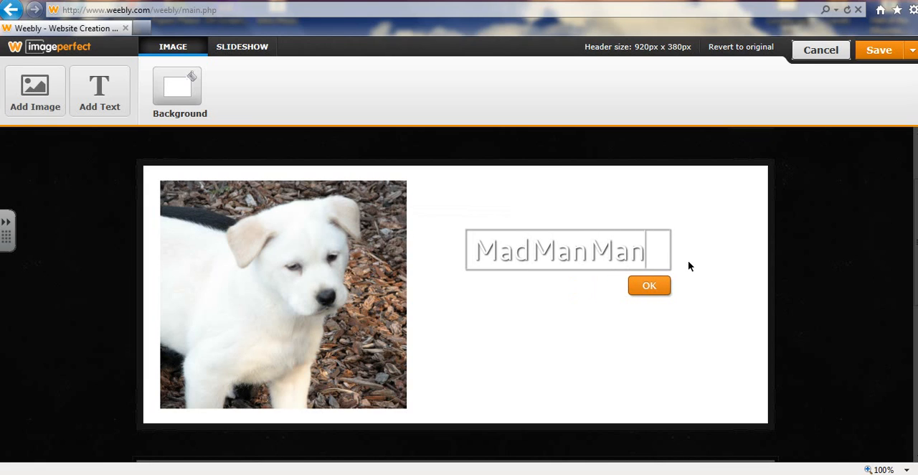
click(640, 284)
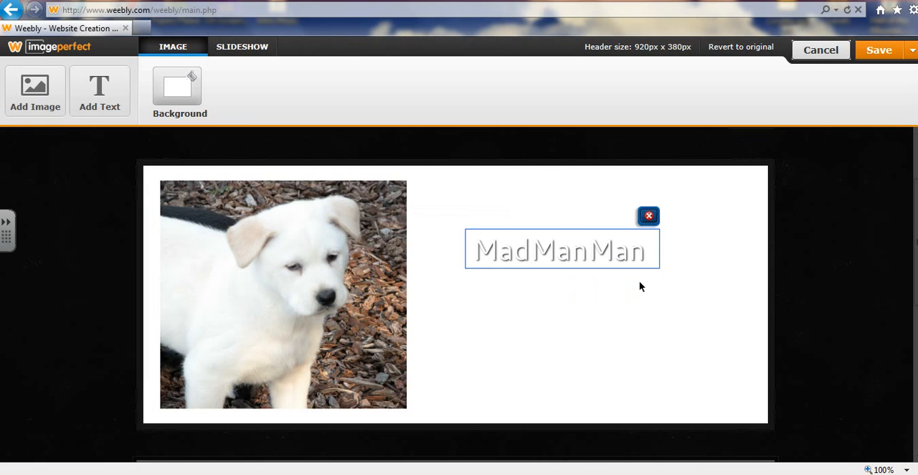
double_click(607, 248)
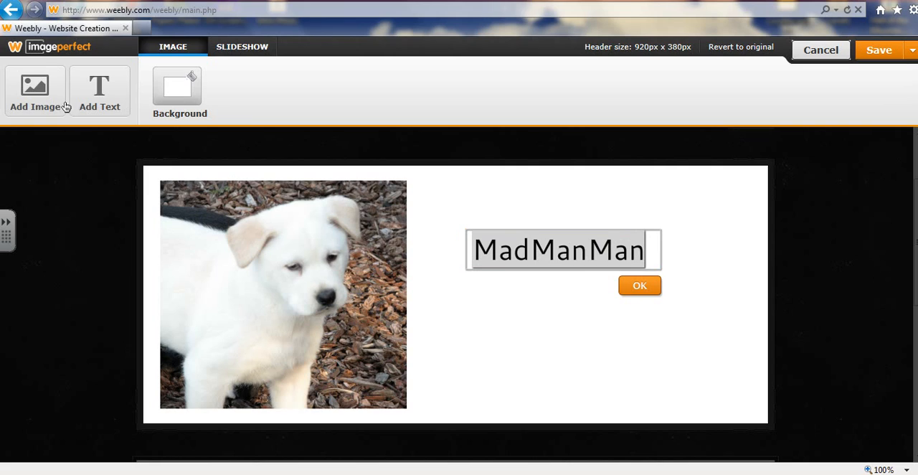
click(654, 293)
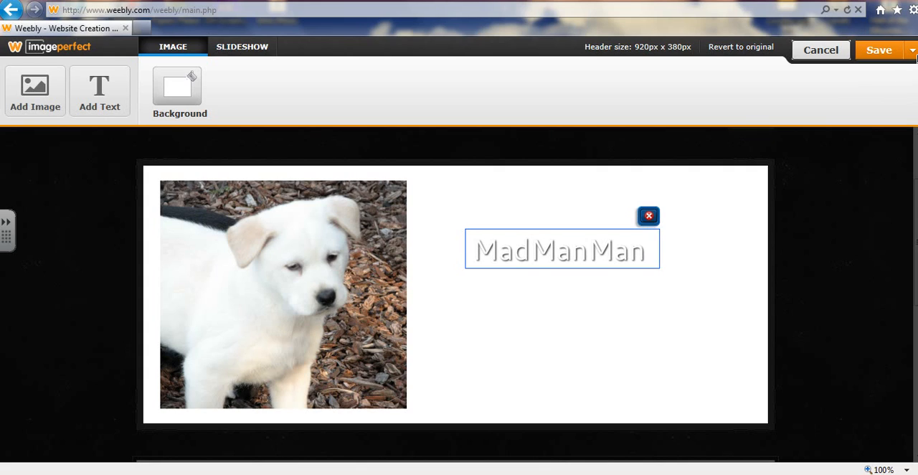
Save the edited header to this page only
click(915, 58)
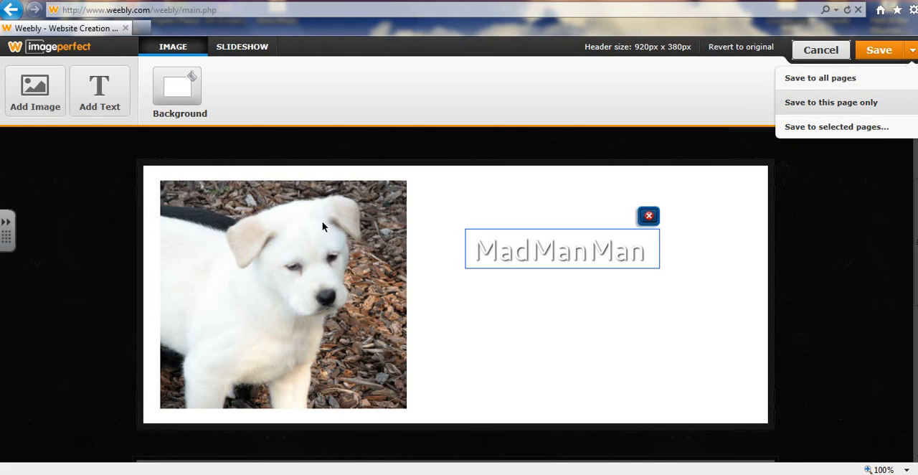
click(837, 112)
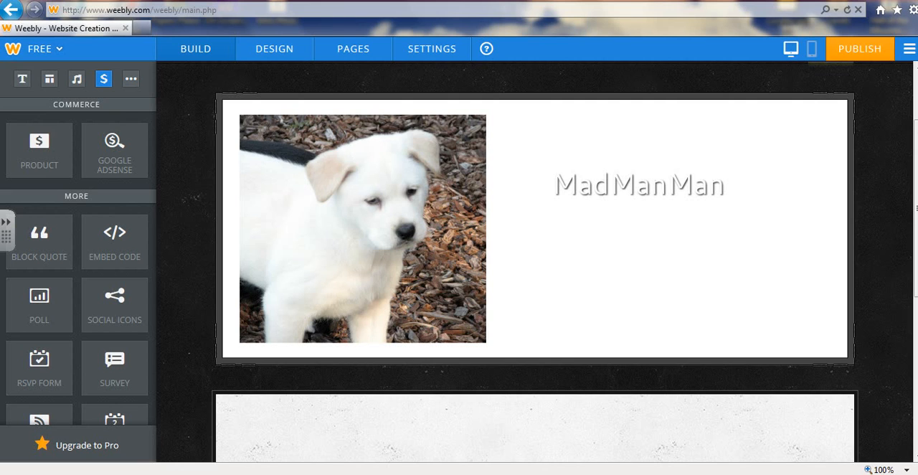
Enter "We are mad... MadManMan" in the placeholder text line above the site navigation
scroll(538, 261, up, 3)
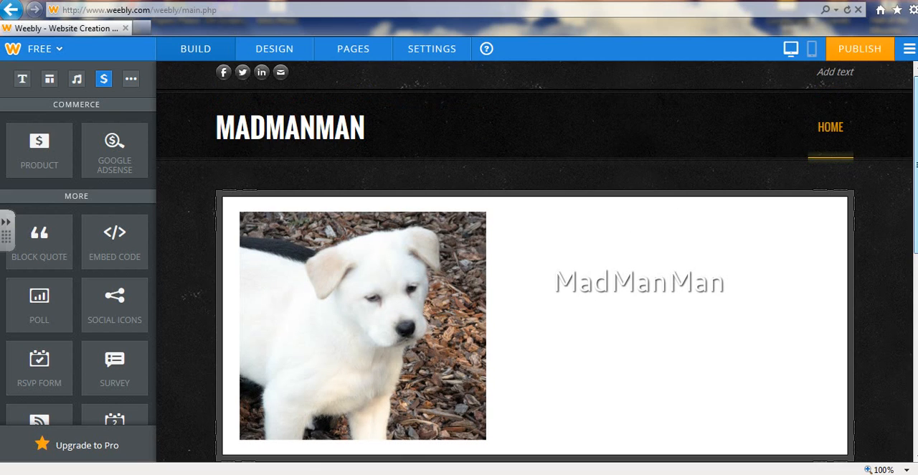
scroll(538, 262, up, 2)
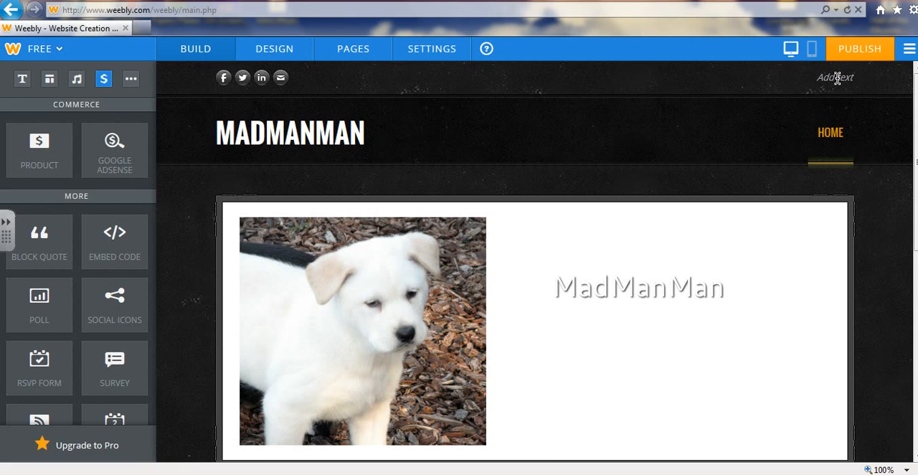
key(Caps_Lock)
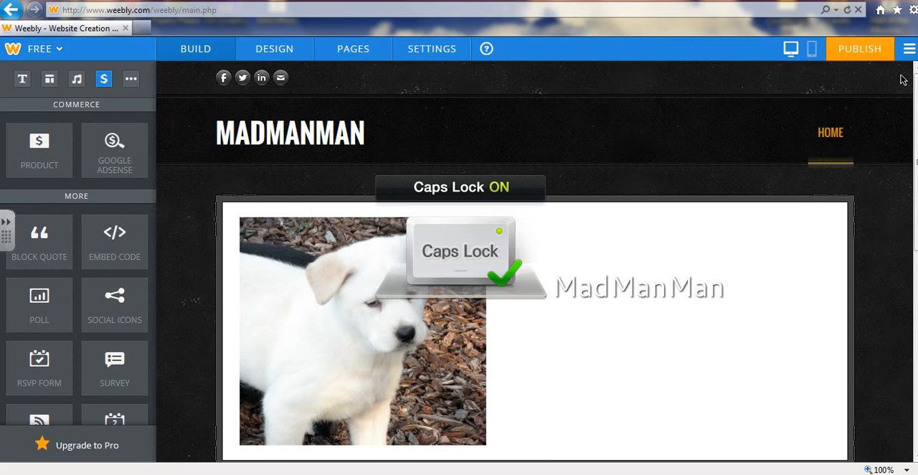
text(W)
key(Caps_Lock)
text(e a)
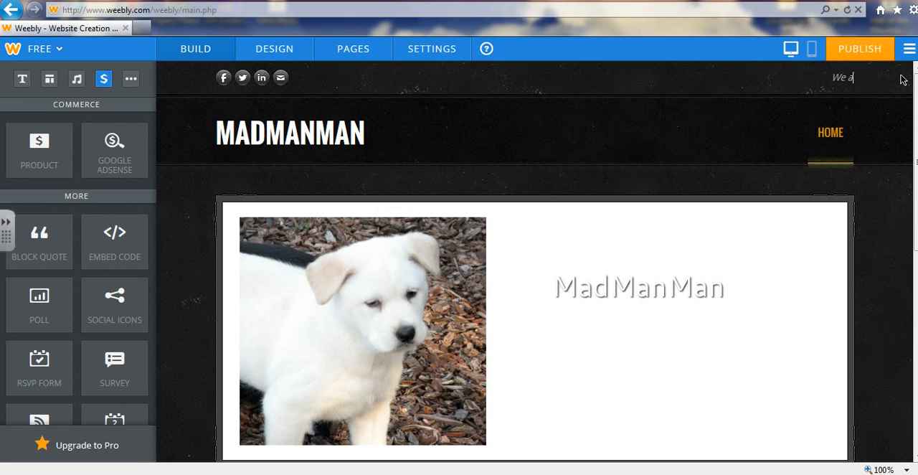
text(re mad...)
key(Caps_Lock)
text(M)
key(Caps_Lock)
text(a)
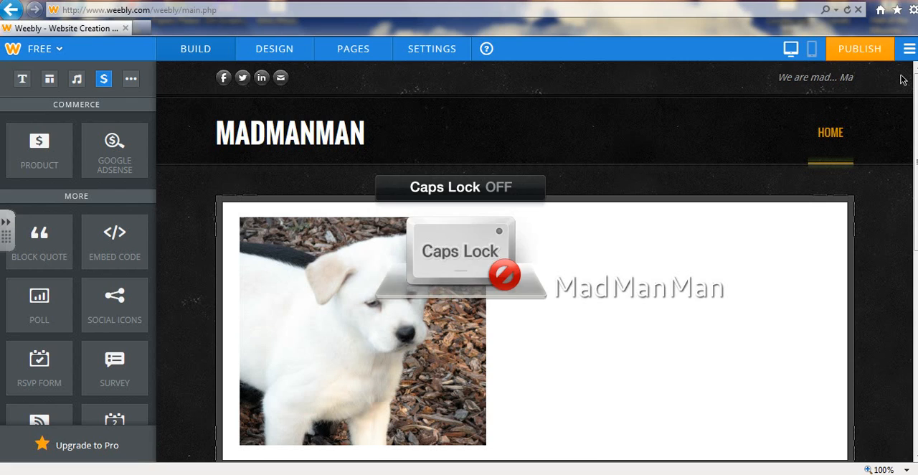
text(d)
key(Caps_Lock)
text(M)
key(Caps_Lock)
text(an)
key(Caps_Lock)
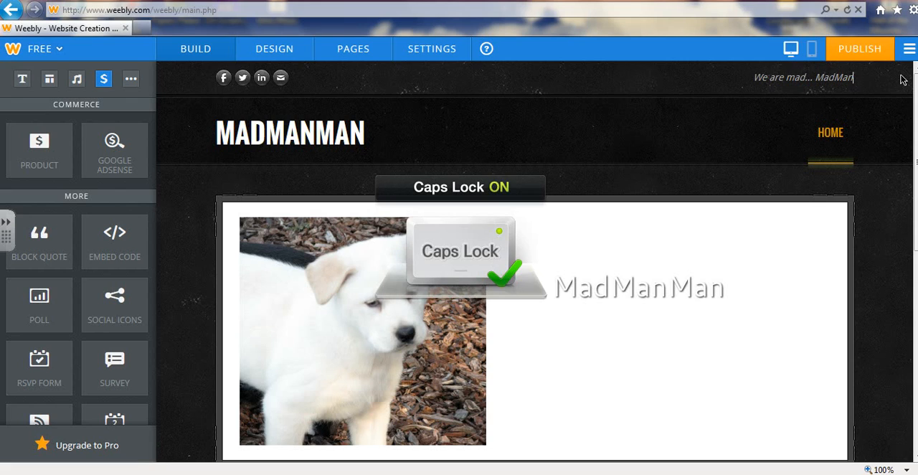
text(M)
key(Caps_Lock)
text(an)
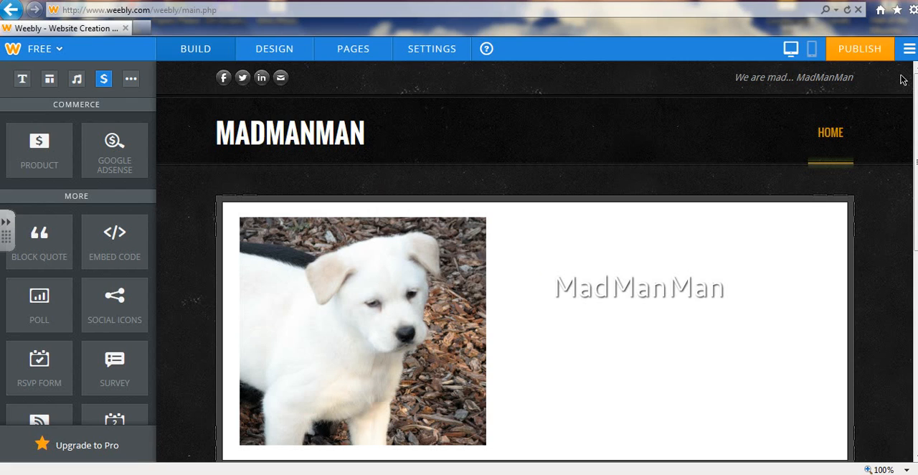
click(885, 210)
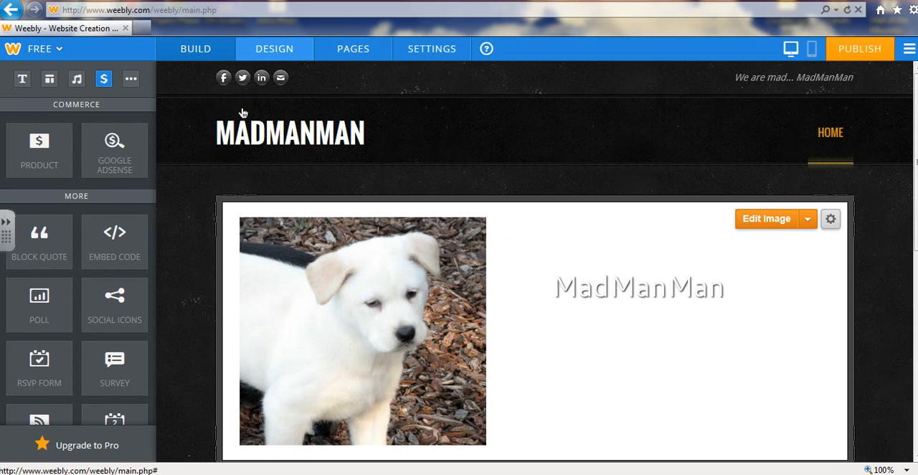
Remove the Facebook, Twitter, LinkedIn and mail icons from the strip above the site title
click(267, 85)
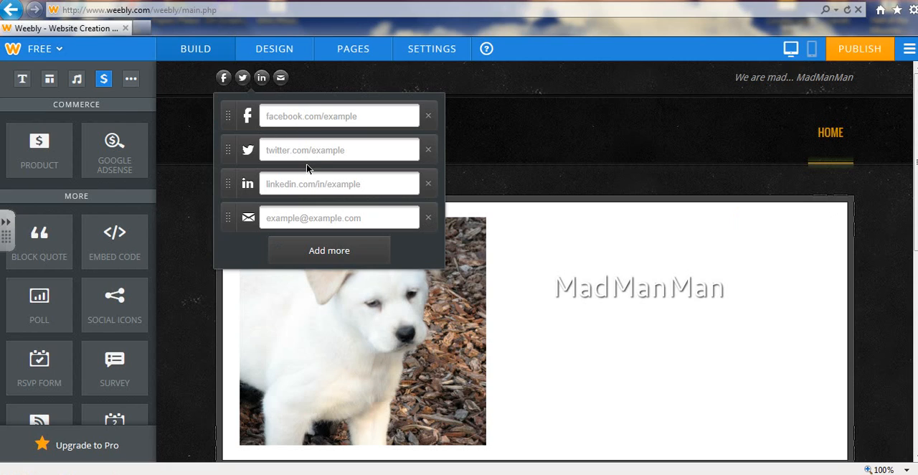
click(320, 250)
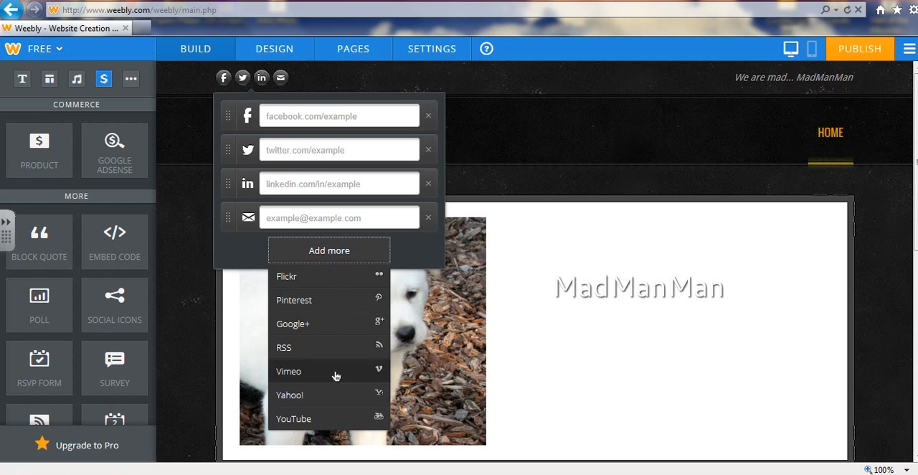
click(261, 78)
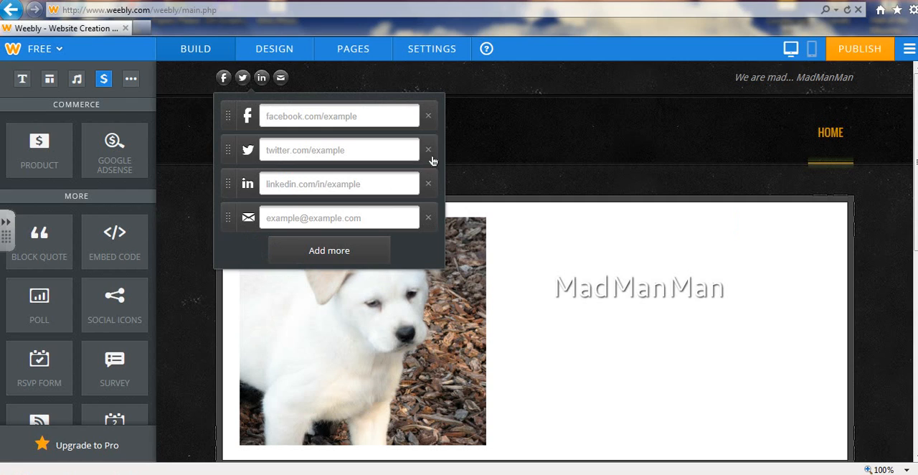
click(429, 118)
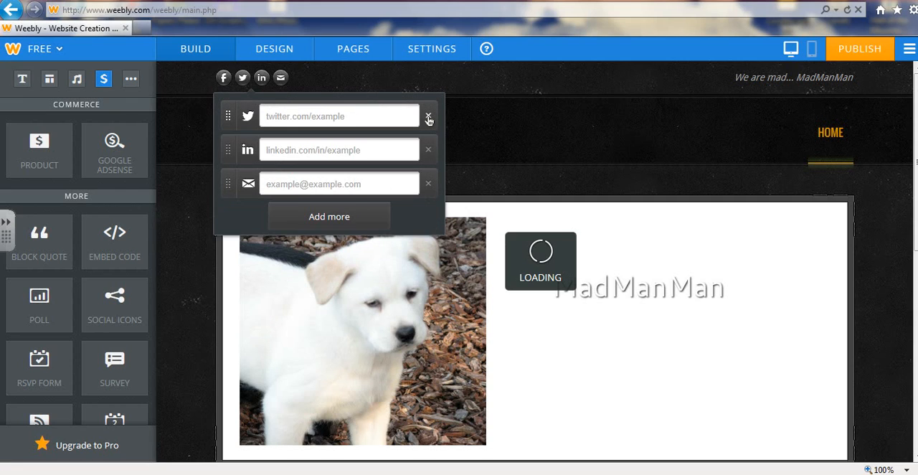
click(429, 119)
click(428, 118)
click(429, 118)
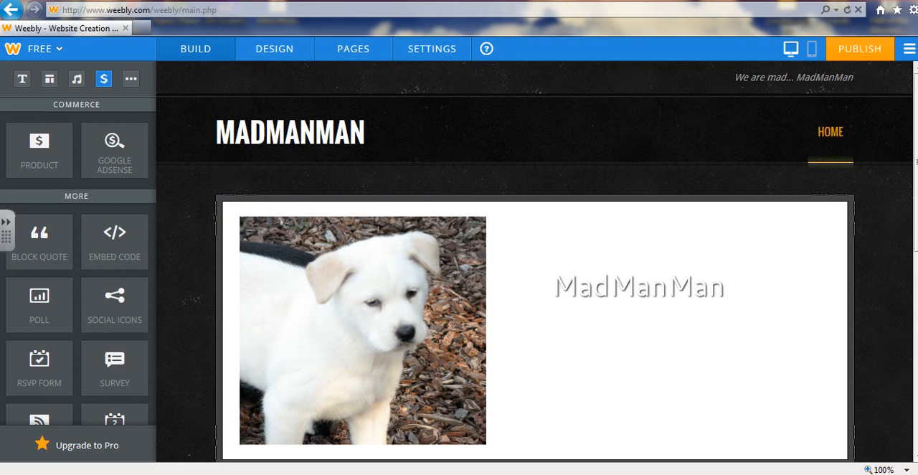
Add a Title element to the empty content area below the header and dismiss the hint about adding pages
scroll(537, 261, down, 1)
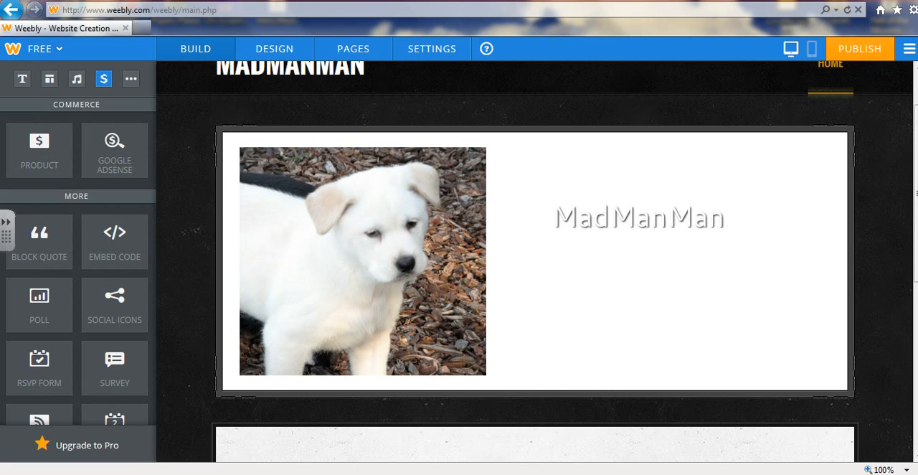
scroll(915, 208, down, 1)
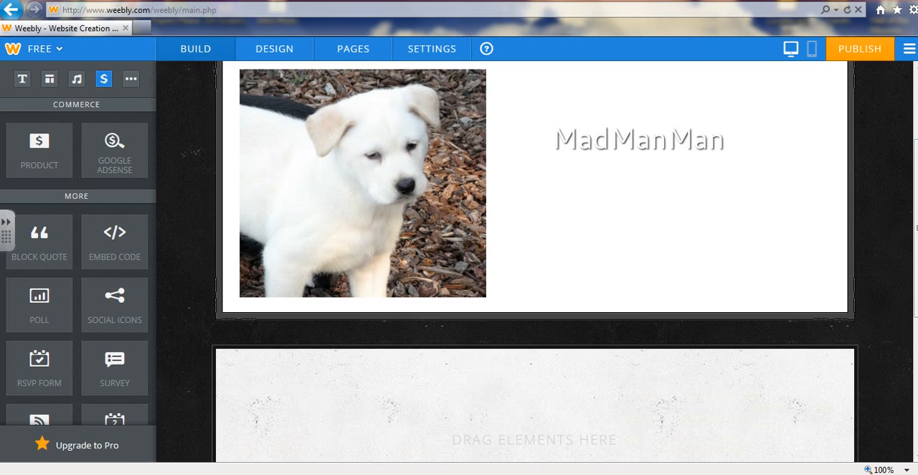
scroll(535, 258, down, 2)
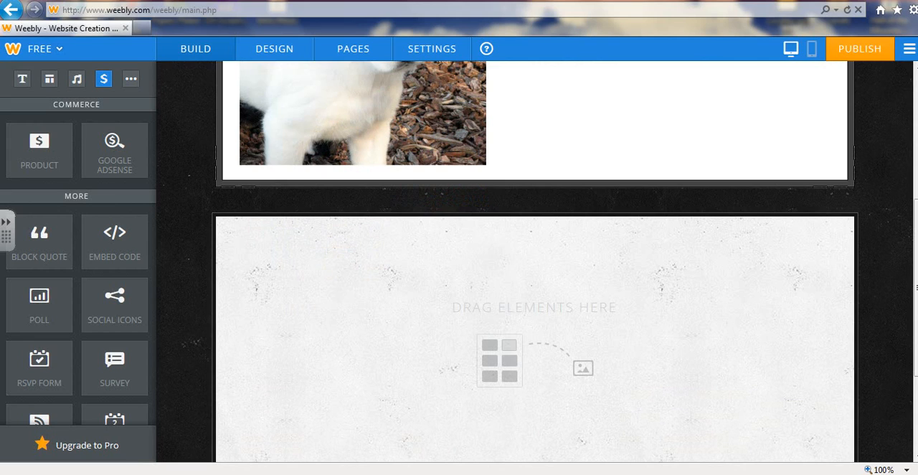
click(20, 82)
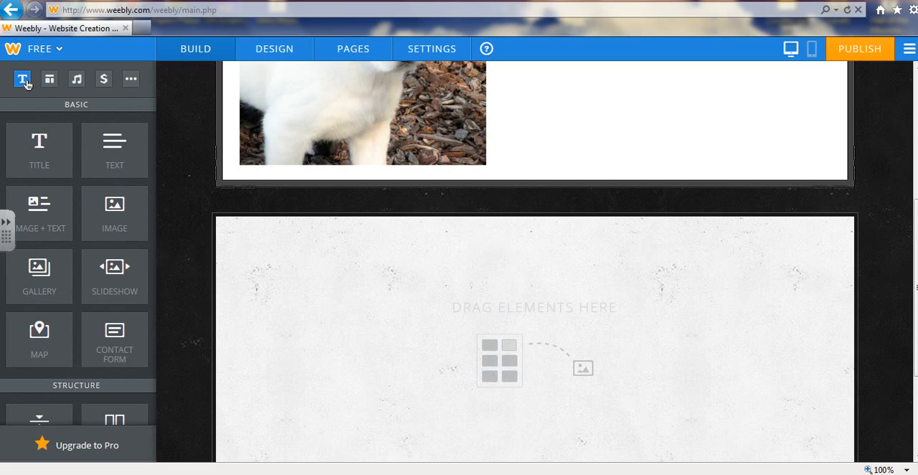
drag(39, 132, 330, 265)
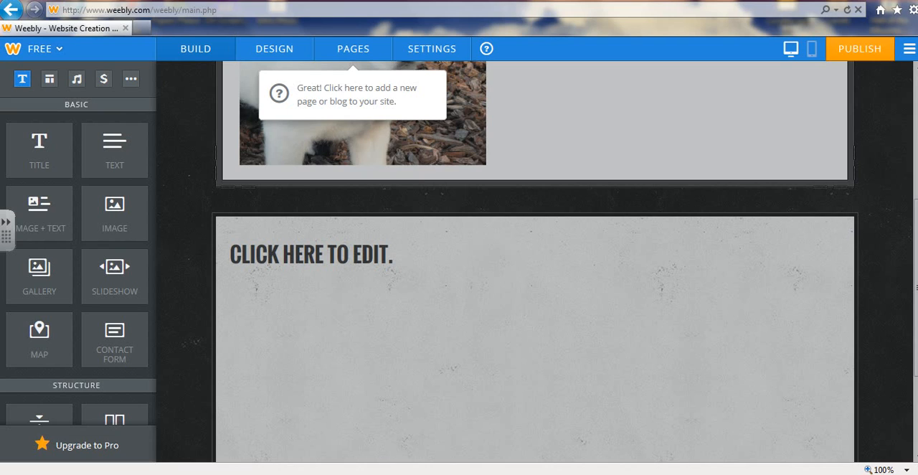
click(363, 50)
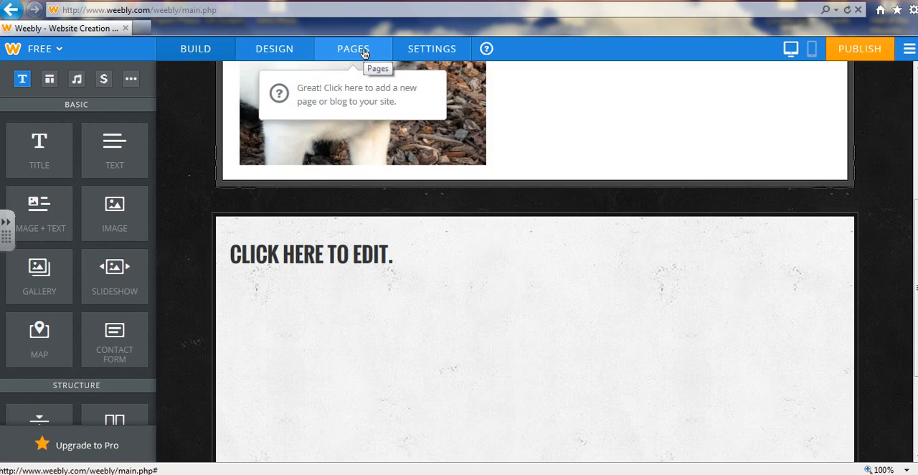
click(196, 50)
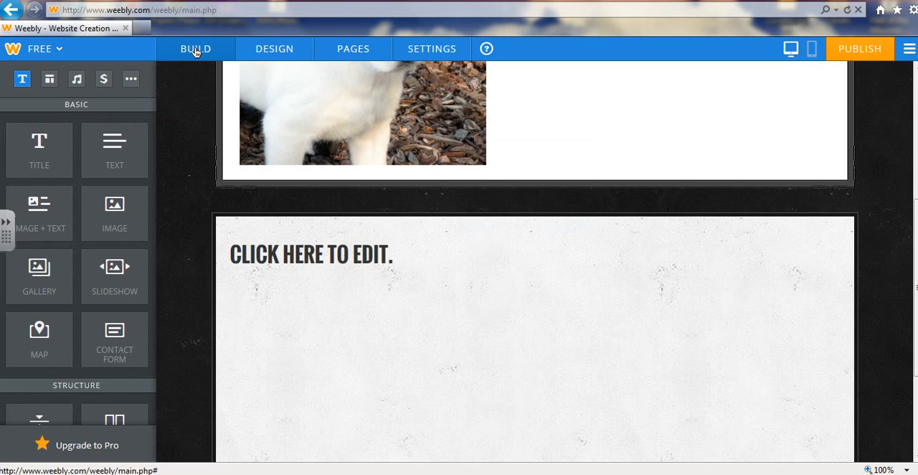
Replace the placeholder text of the new title below the header with "MEN NO... MADMAD MEN."
click(325, 255)
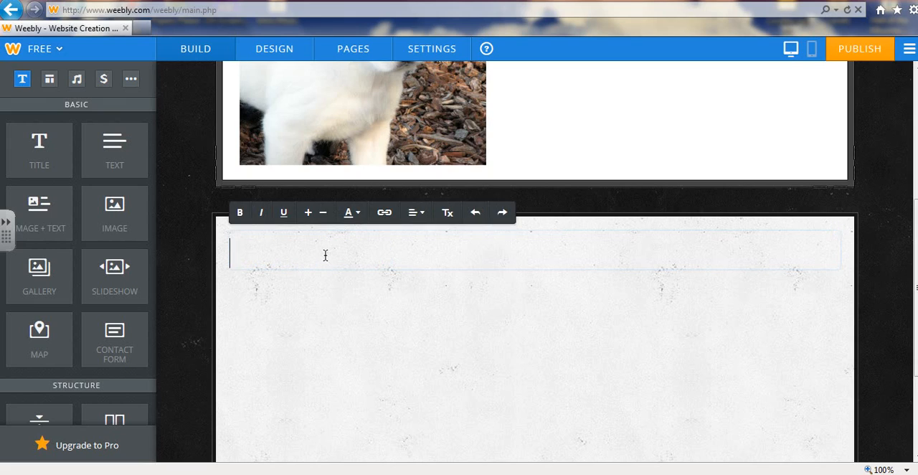
key(Caps_Lock)
text(MEN)
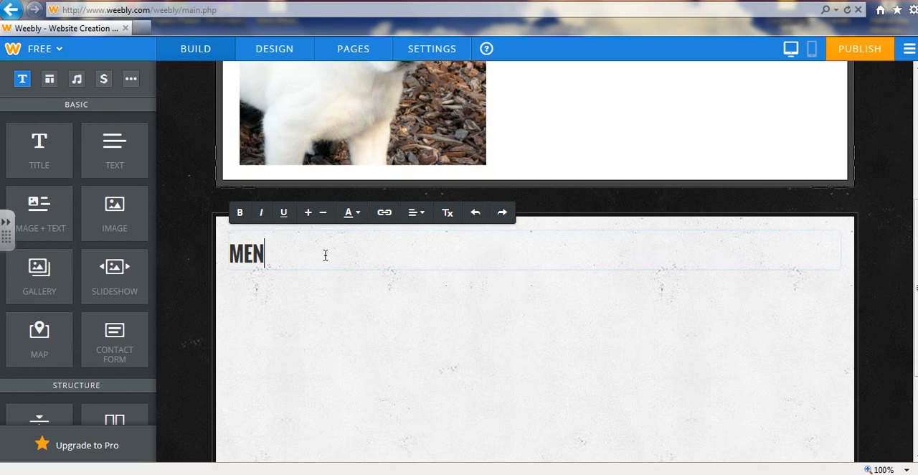
text( NO...)
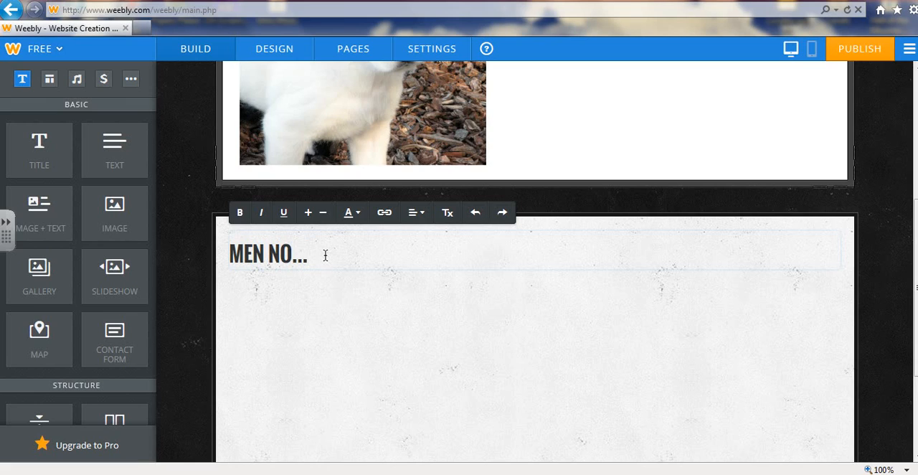
key(Caps_Lock)
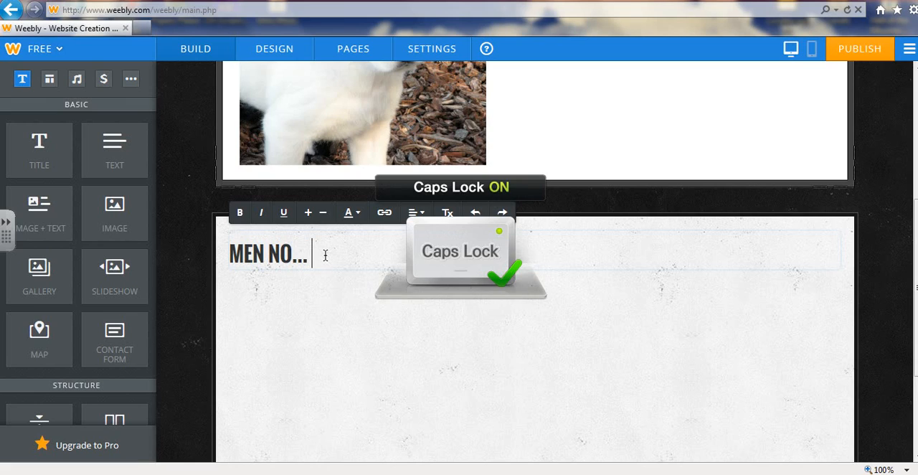
text(M)
key(Caps_Lock)
text(adm)
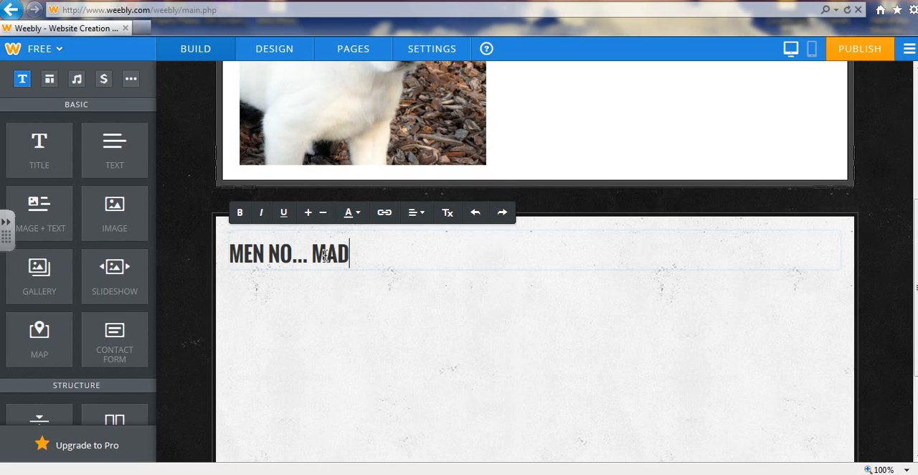
text(ad me)
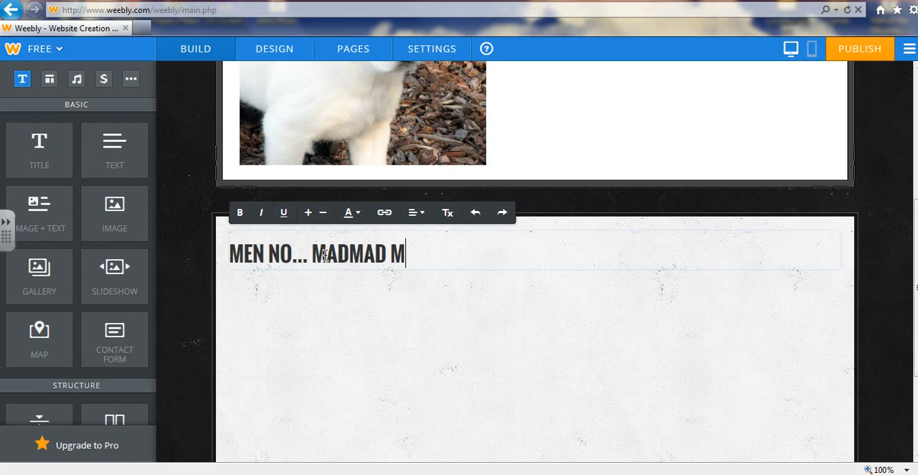
text(n.)
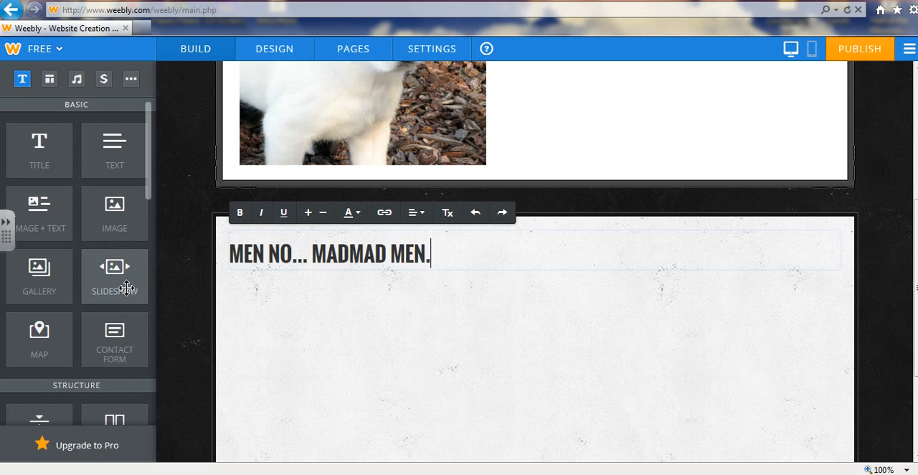
drag(162, 250, 83, 272)
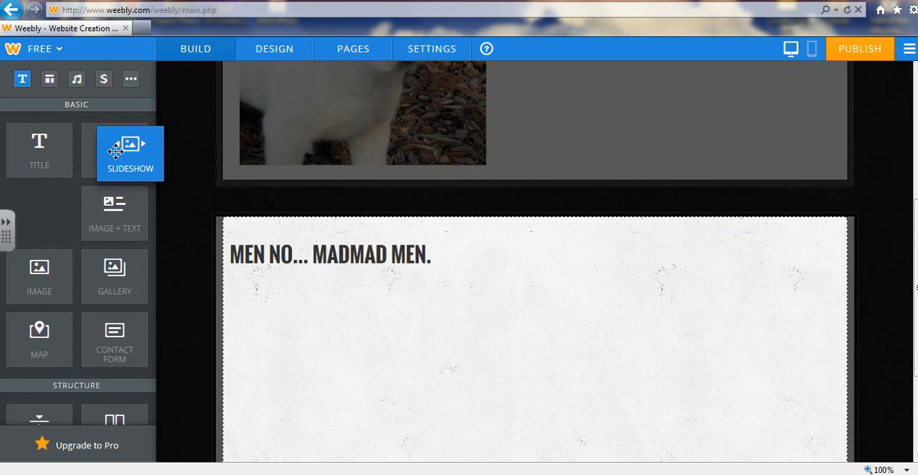
Add a Text element below the title, beginning with "Hi my name is", the site owner's first name and "and I own this website"
drag(115, 151, 302, 329)
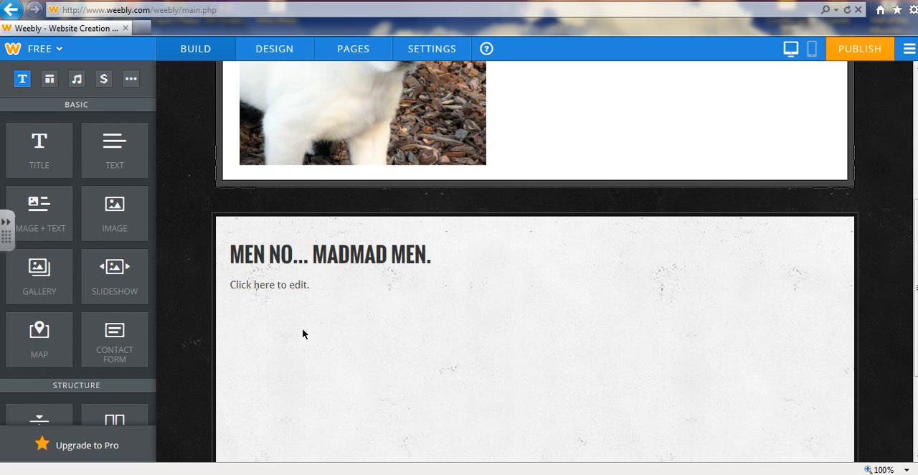
click(267, 284)
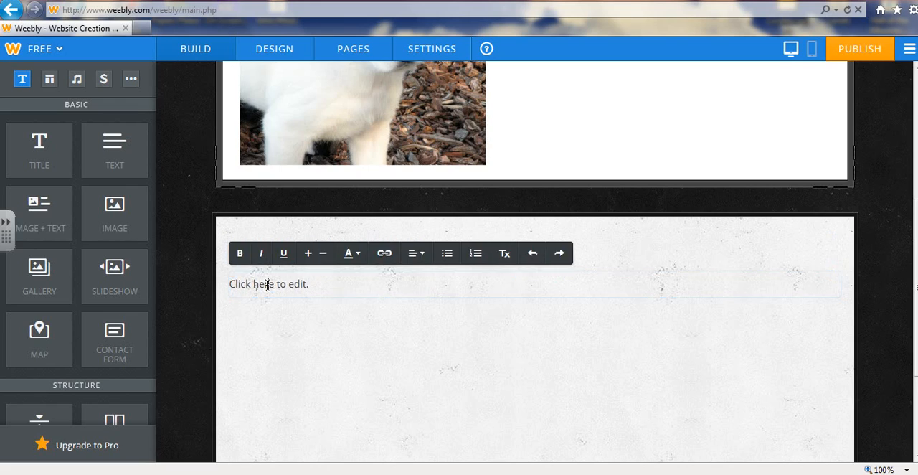
text(HI)
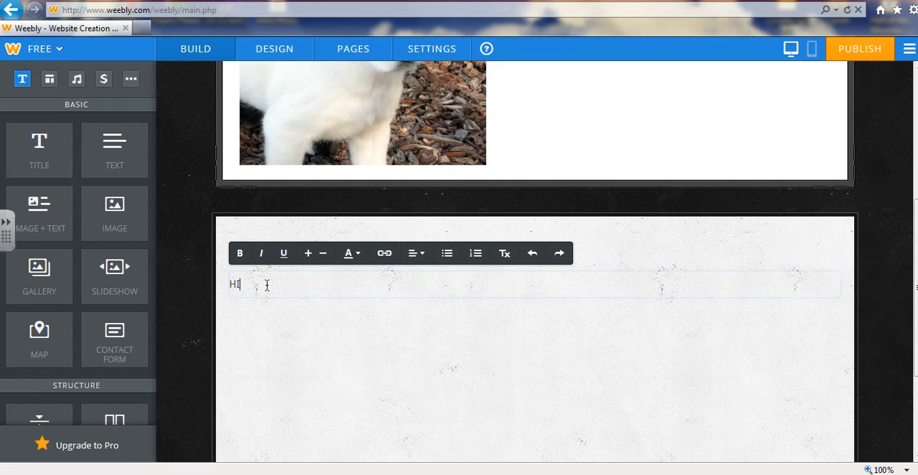
key(BackSpace)
text(i my name is Cameron)
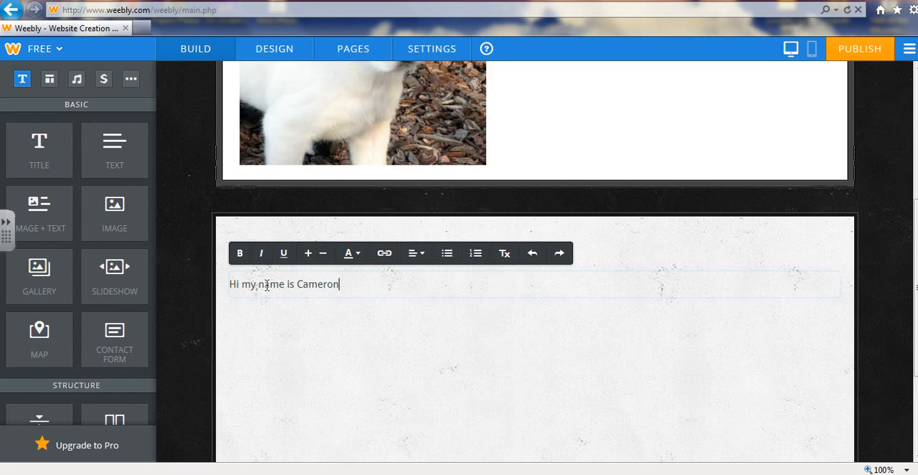
text( and I own this we)
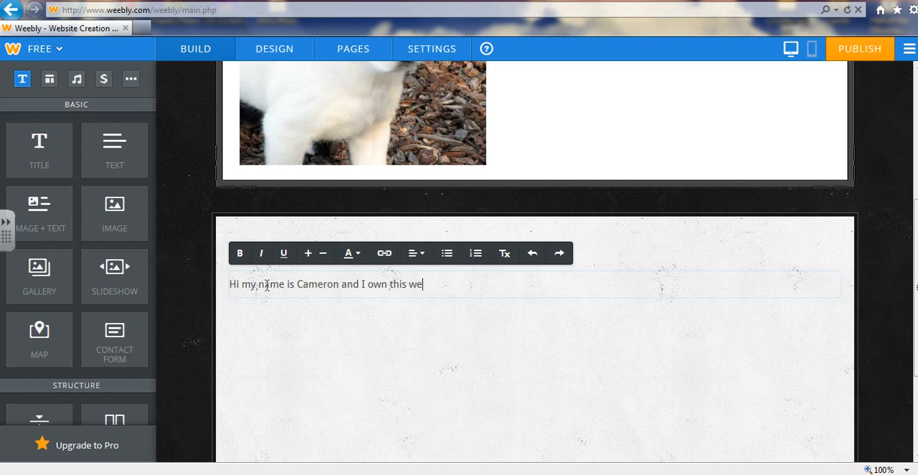
text(bsite I love maki)
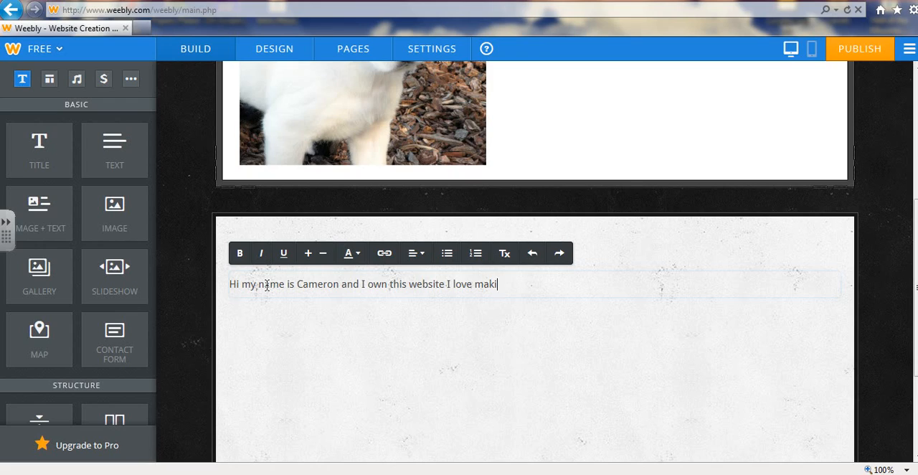
text(ng tutorials and )
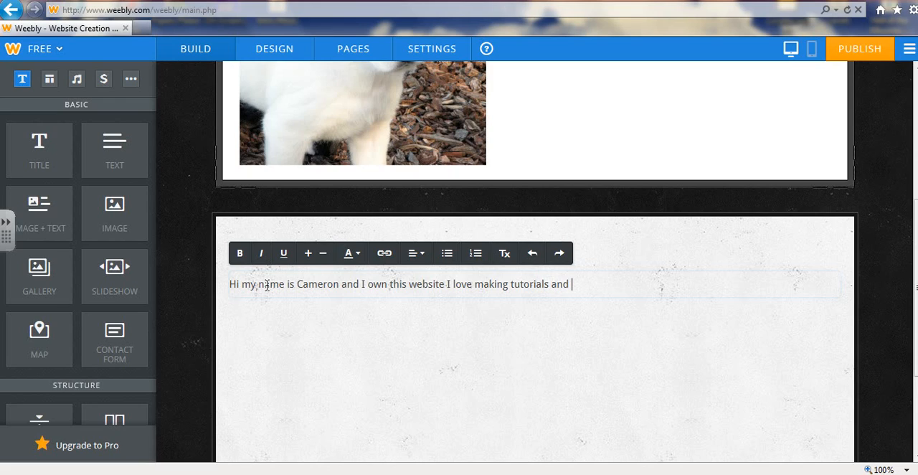
text(love doing youtu)
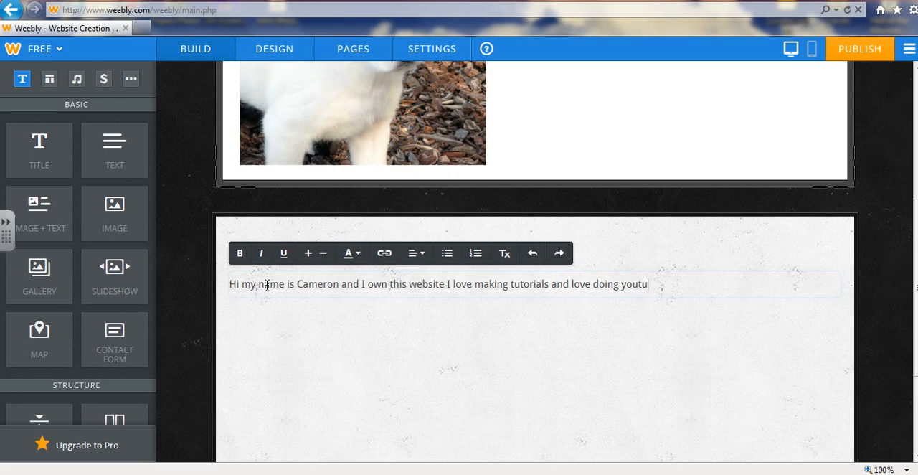
text(be an d yo uare on my websi)
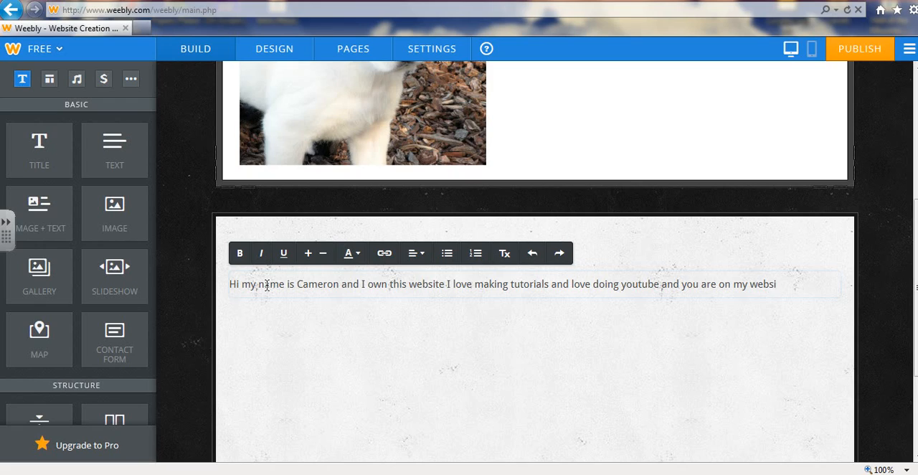
text(te so enjoy it and)
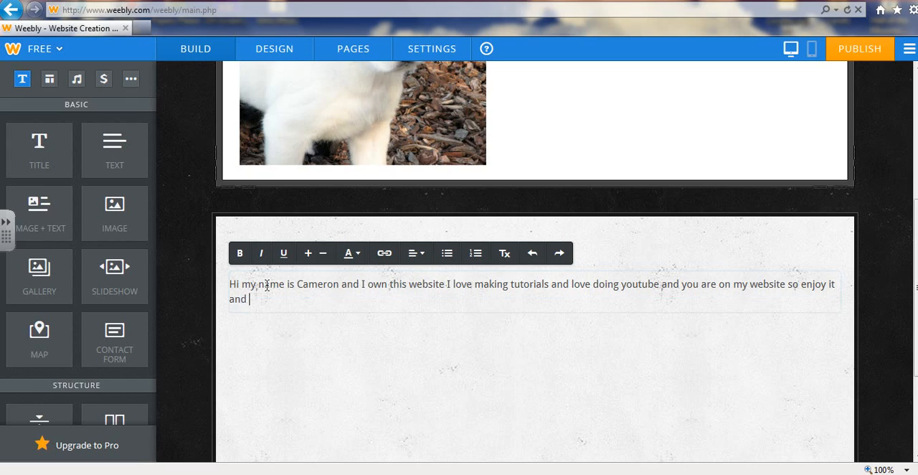
Finish the paragraph with "and you are on my website so enjoy it and I hope you have fun on it."
key(Caps_Lock)
text(I)
key(Caps_Lock)
text(hope you have fun)
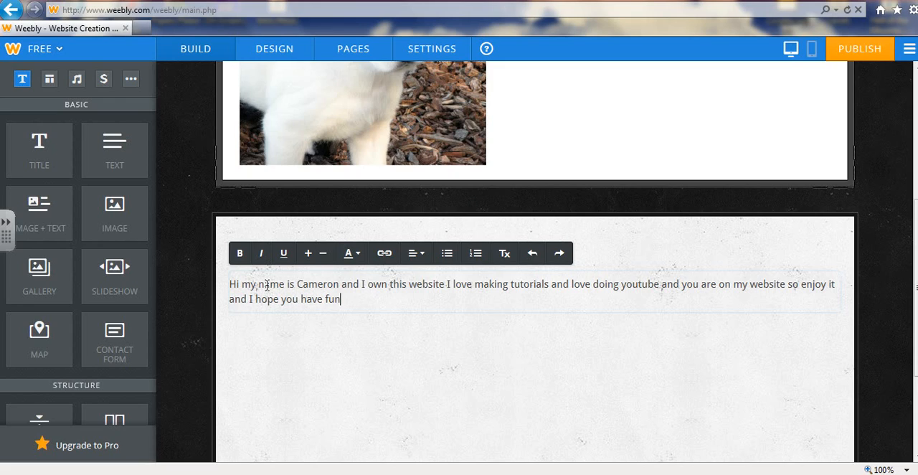
text( on it.)
click(212, 282)
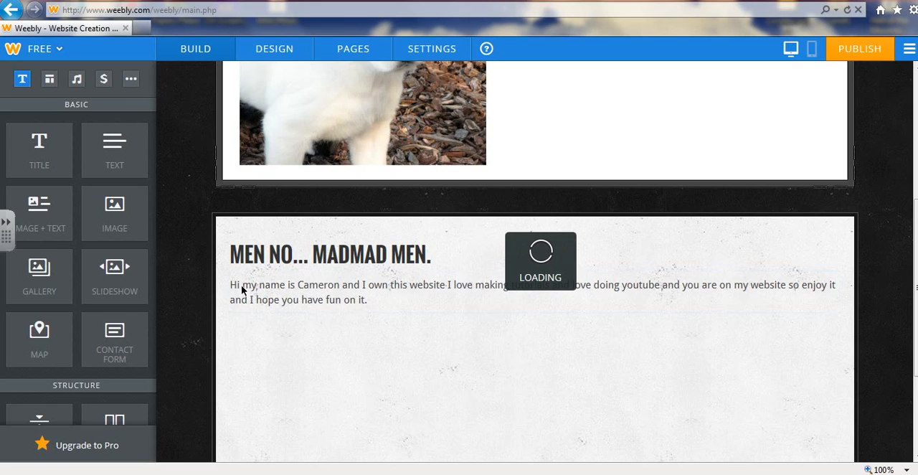
Make the whole introduction paragraph bold and underlined without italics, and increase its font size by two steps
click(361, 299)
double_click(360, 298)
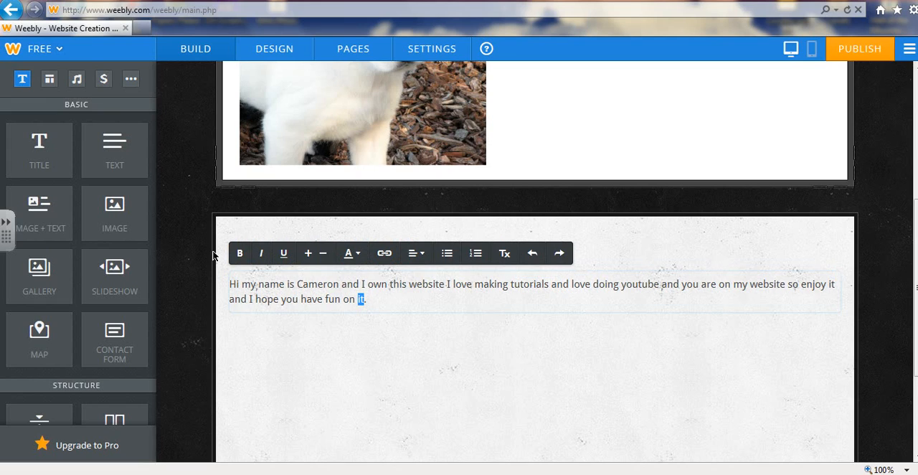
triple_click(232, 283)
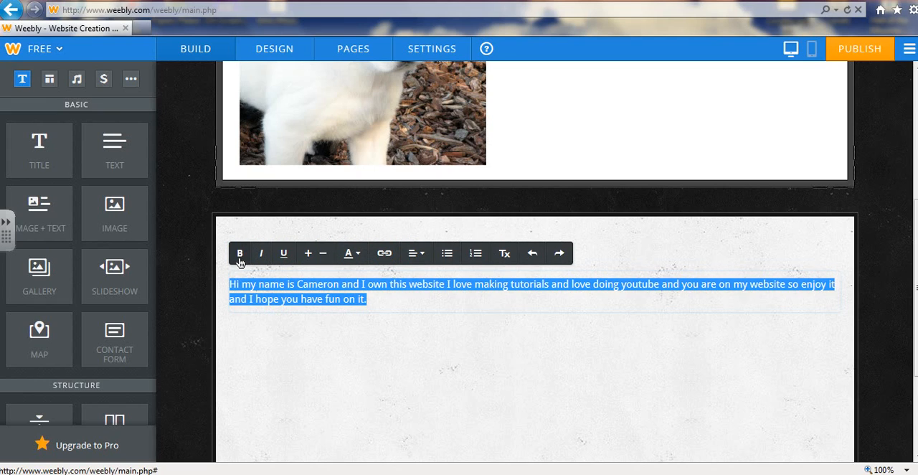
click(241, 258)
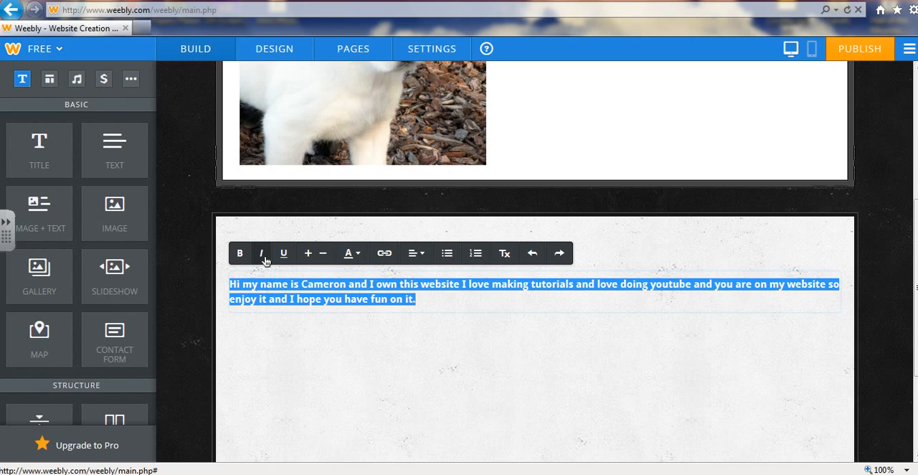
click(262, 257)
click(284, 257)
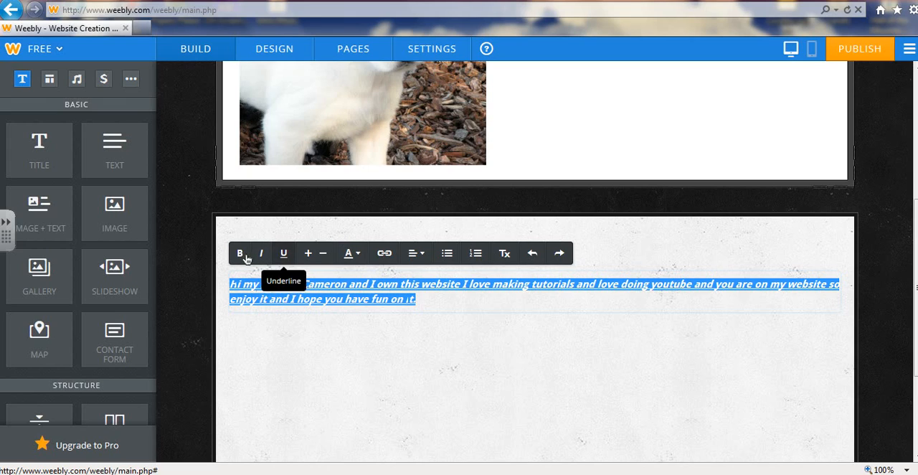
click(262, 256)
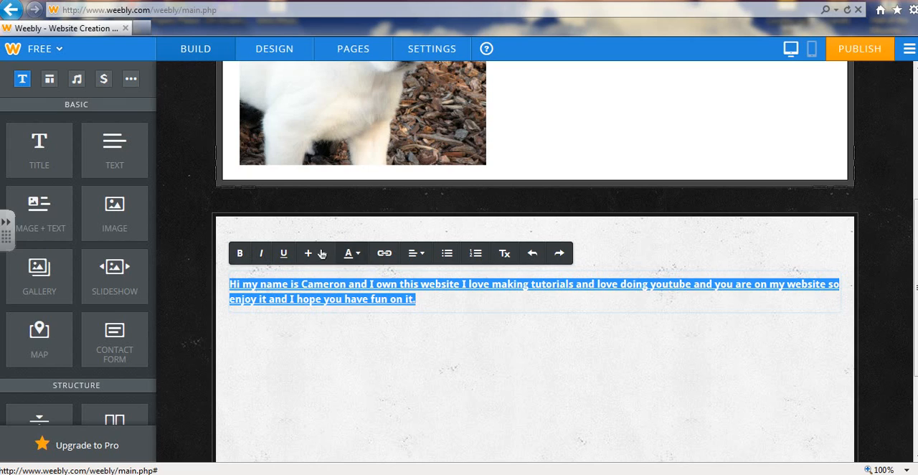
click(309, 256)
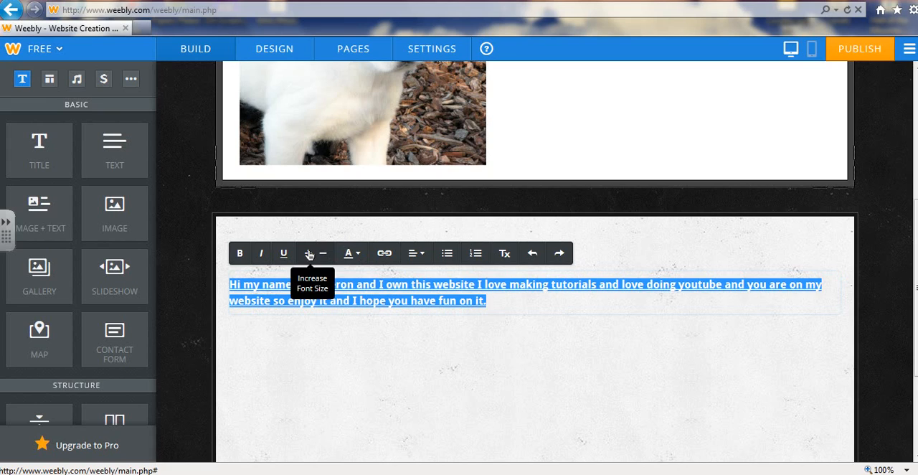
click(309, 256)
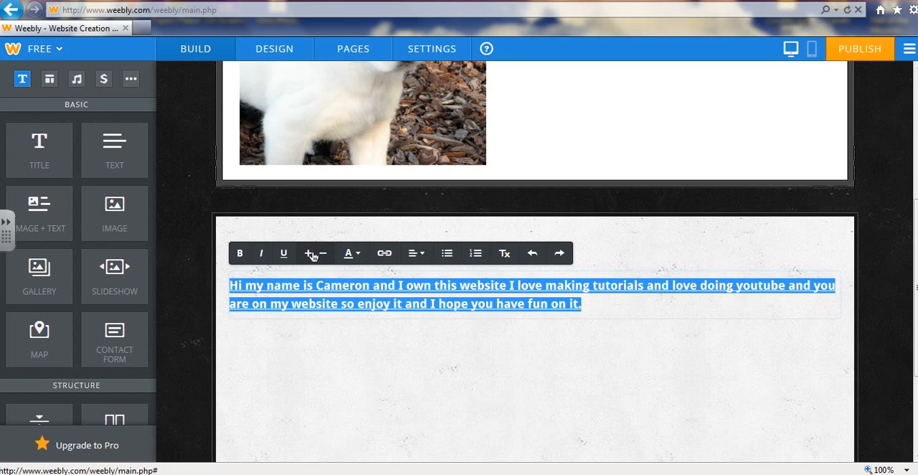
Set the introduction paragraph's text color to the yellow-green shade #bee00a
click(357, 255)
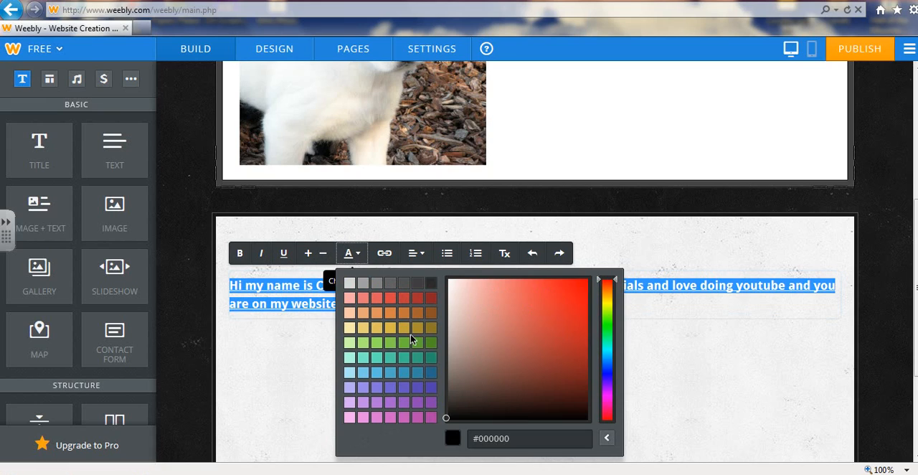
click(606, 305)
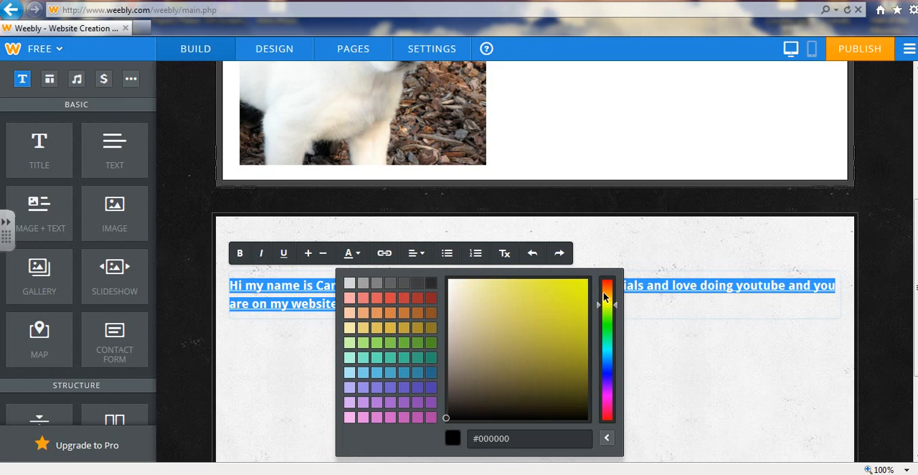
click(581, 295)
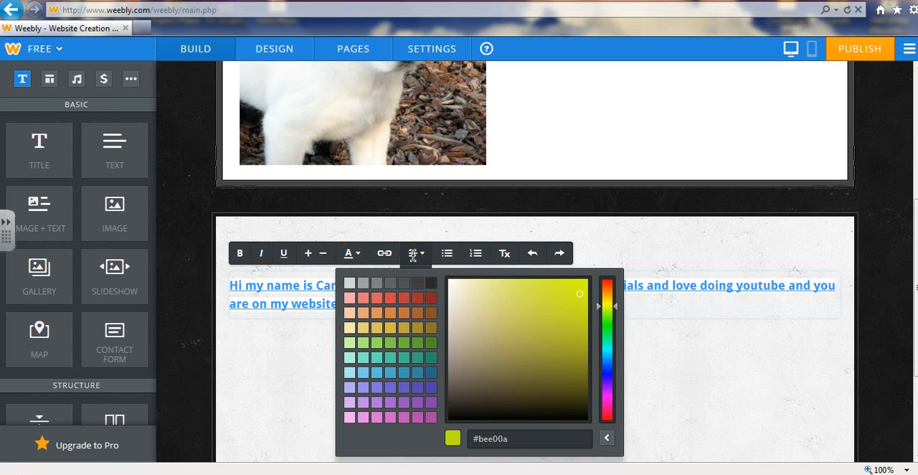
Center-align the introduction paragraph below the title
click(413, 256)
mouse_move(418, 254)
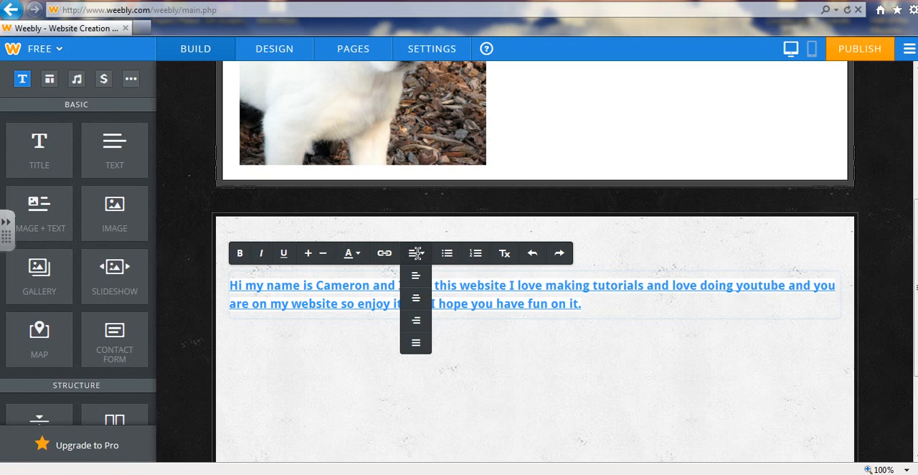
click(418, 304)
click(417, 307)
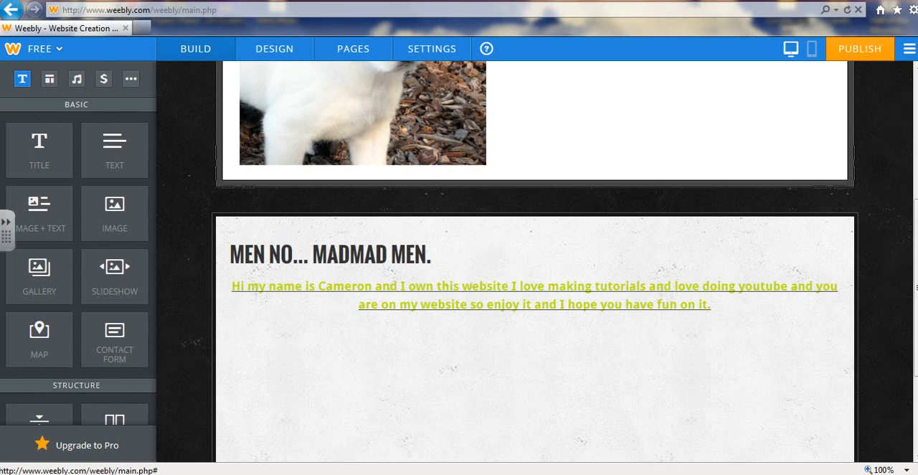
Add a YouTube video element to the page directly below the centered introduction paragraph
scroll(534, 258, down, 1)
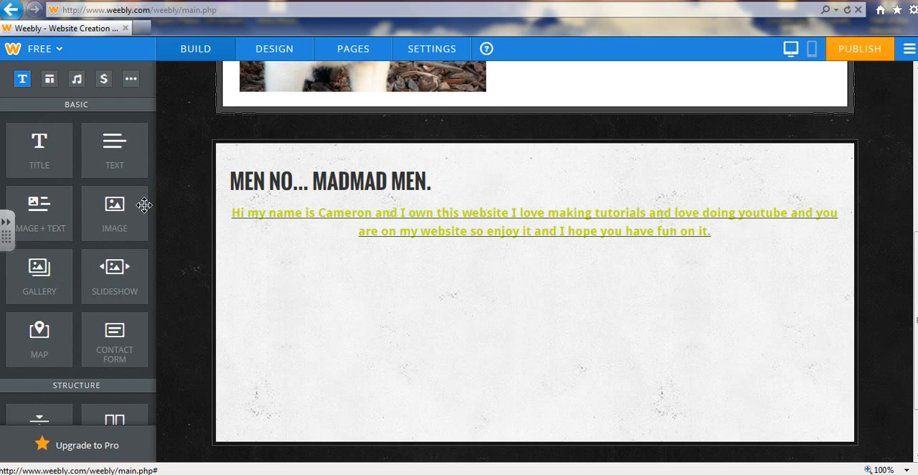
scroll(144, 205, down, 3)
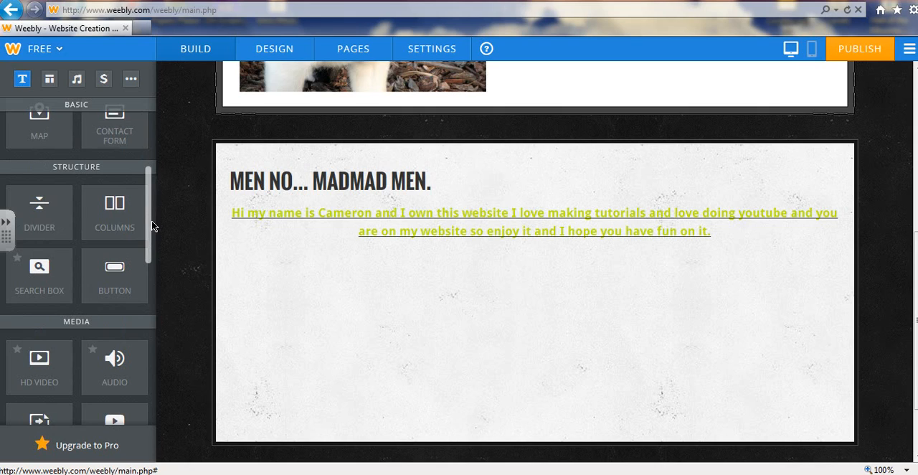
drag(152, 226, 151, 254)
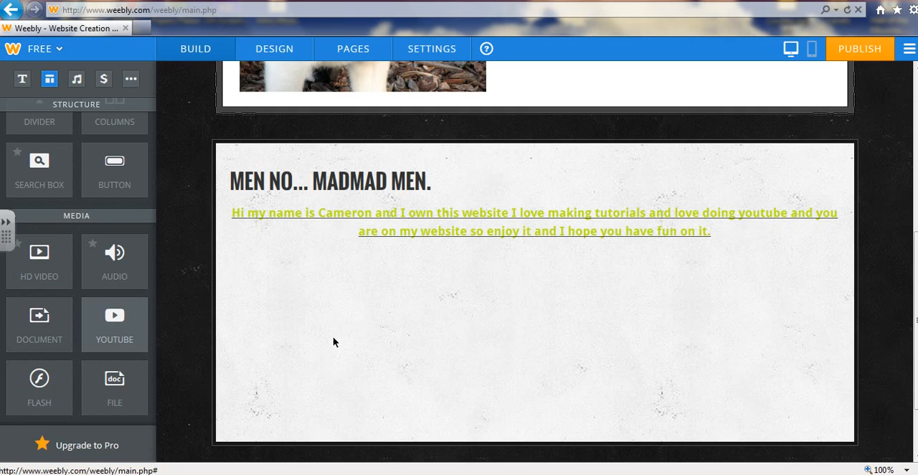
drag(333, 337, 327, 329)
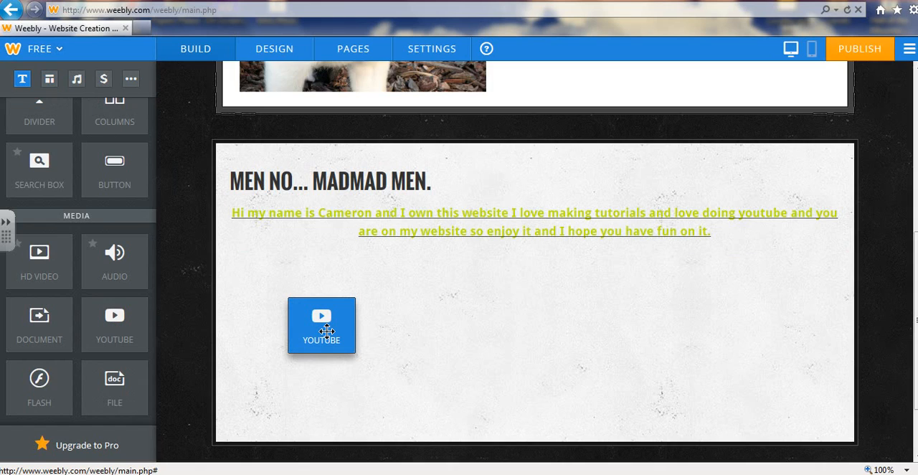
Open YouTube in a new browser tab, open the channel's recent upload "How To Get Free Stuff" with playback paused, and expand its description
click(143, 28)
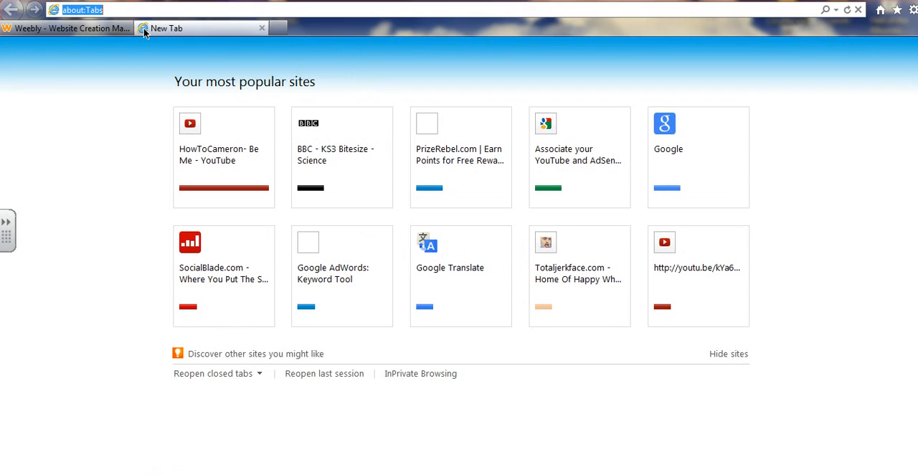
text(youtube.com/)
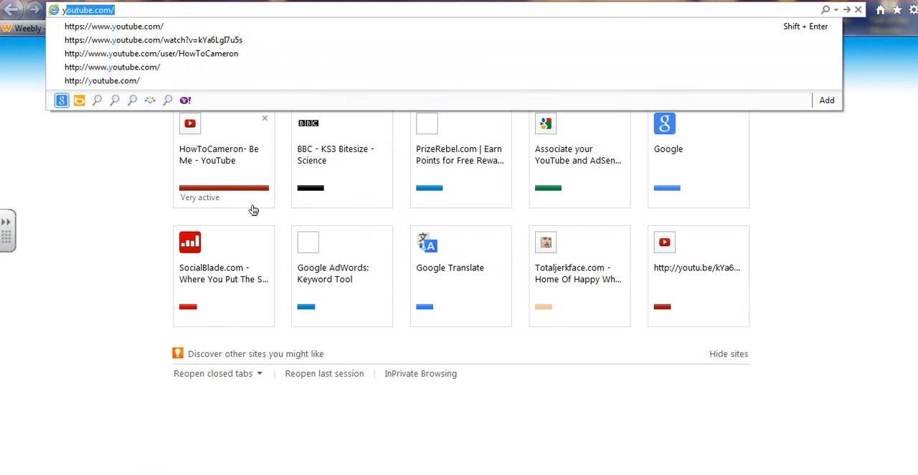
key(Return)
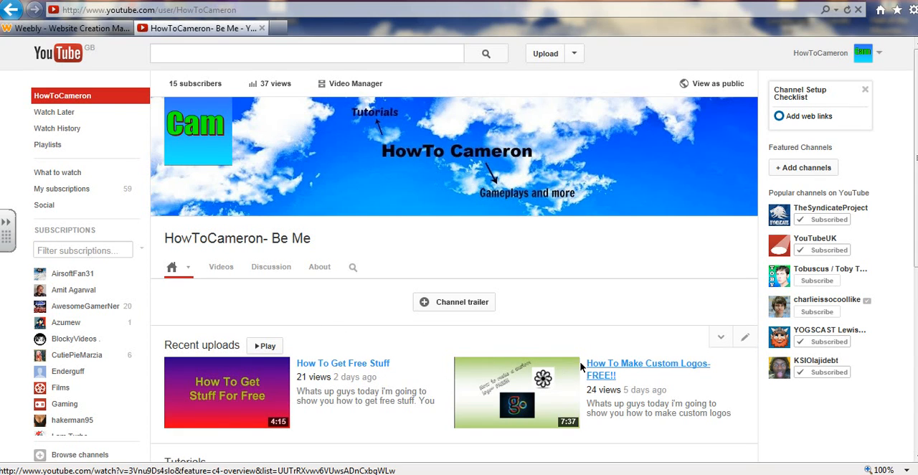
click(346, 370)
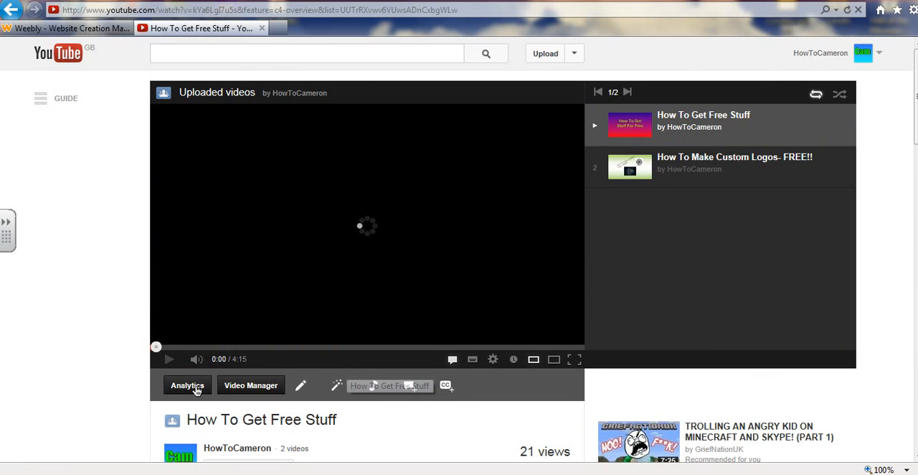
click(168, 359)
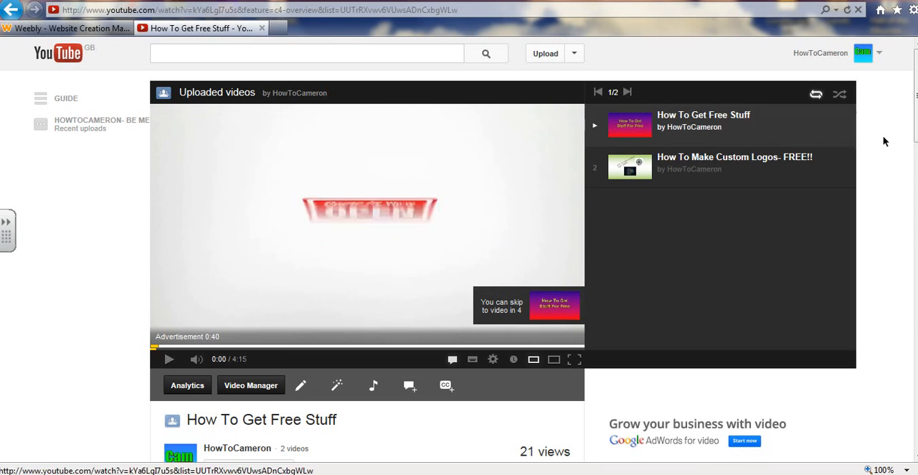
scroll(342, 314, down, 3)
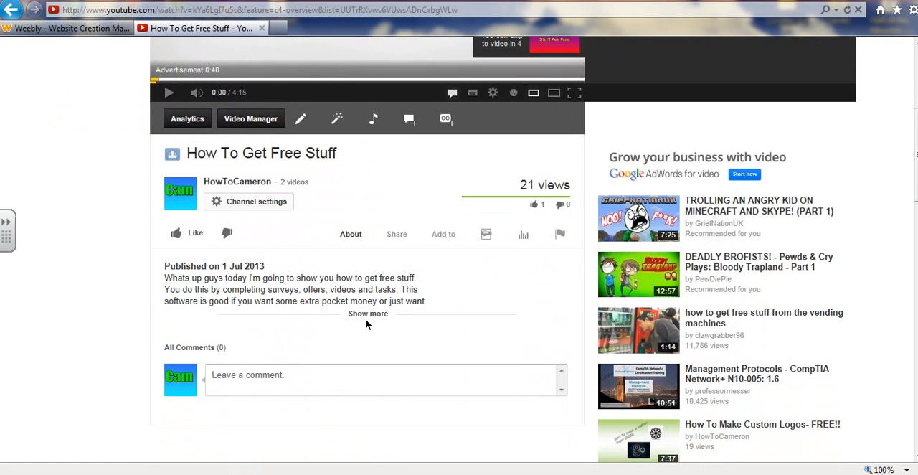
click(343, 314)
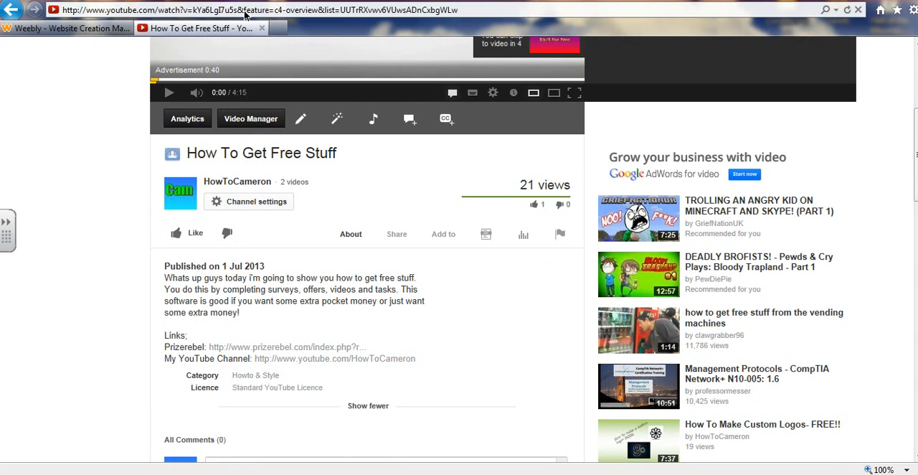
scroll(368, 251, up, 4)
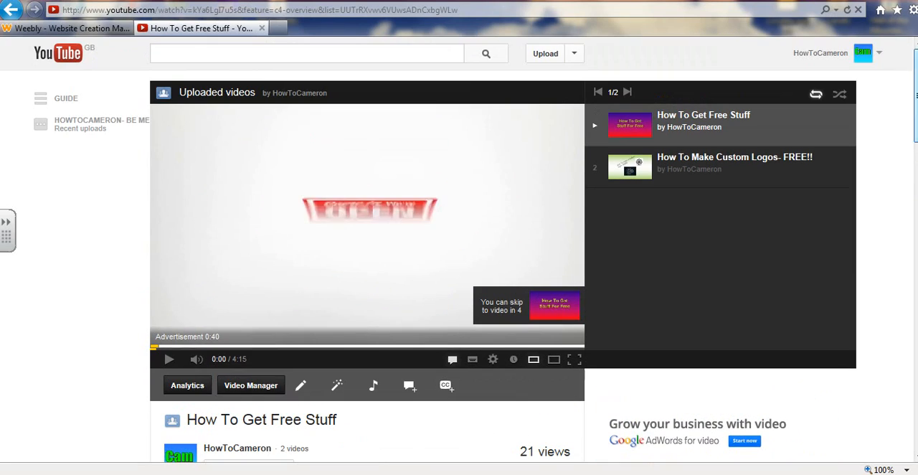
click(201, 8)
double_click(200, 9)
click(262, 10)
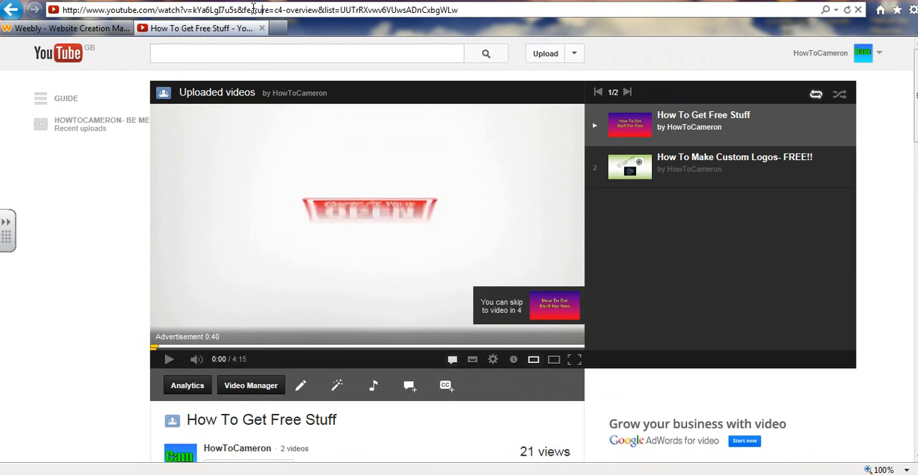
drag(246, 10, 546, 12)
key(BackSpace)
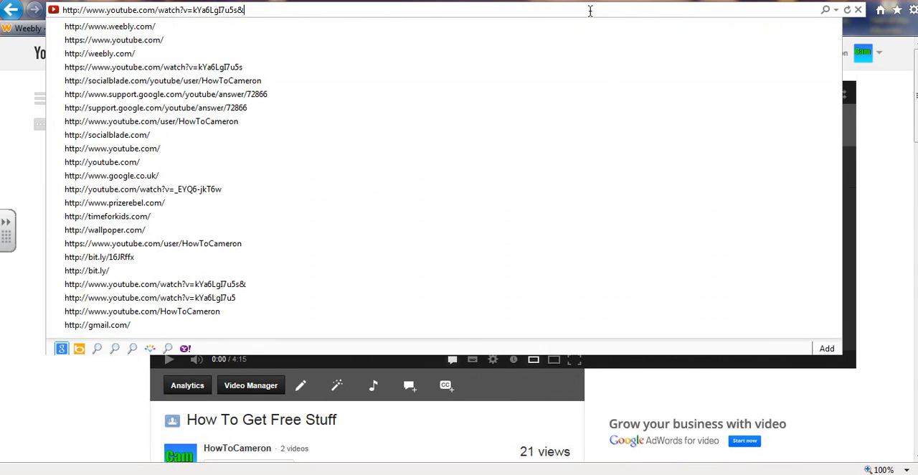
triple_click(202, 10)
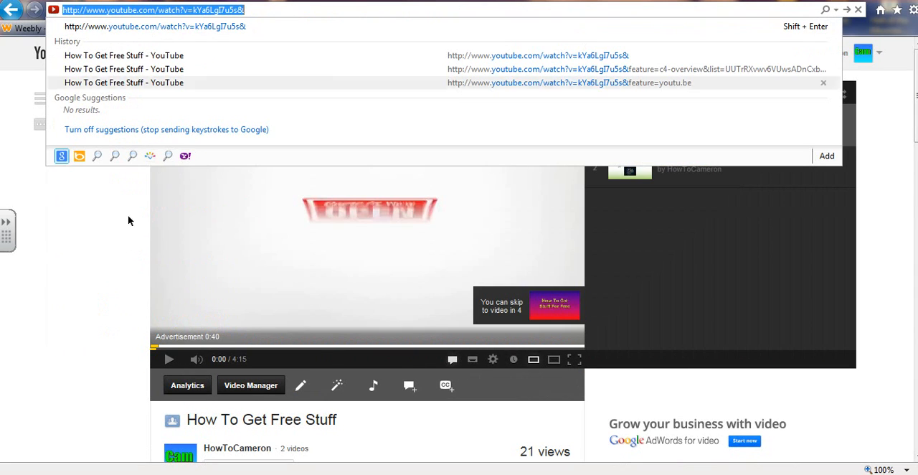
click(107, 259)
click(302, 7)
key(Return)
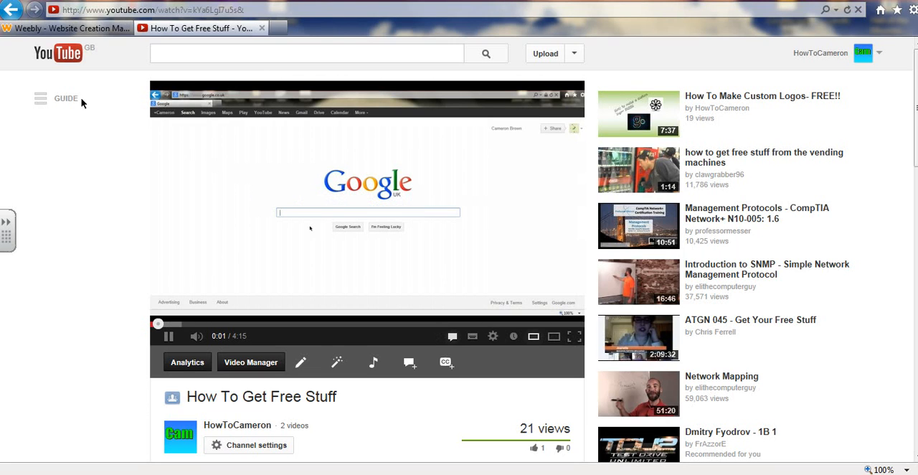
click(168, 336)
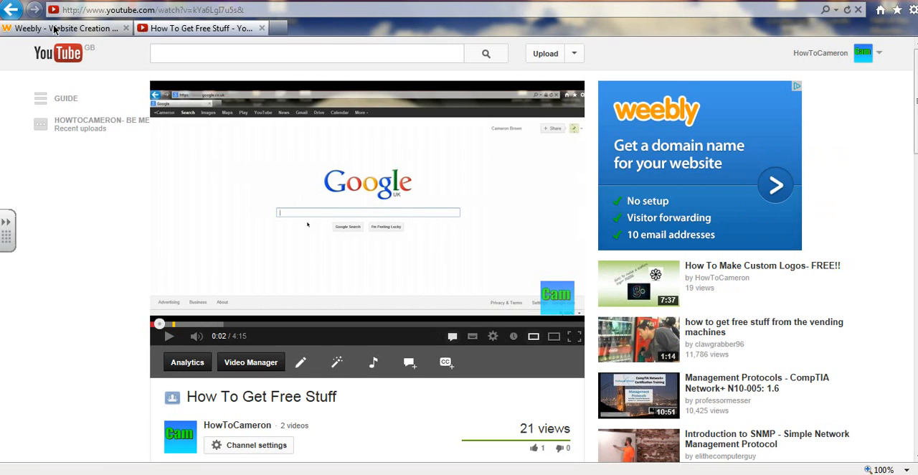
Switch back to the Weebly editor and paste the copied link as the YouTube element's video URL
click(58, 28)
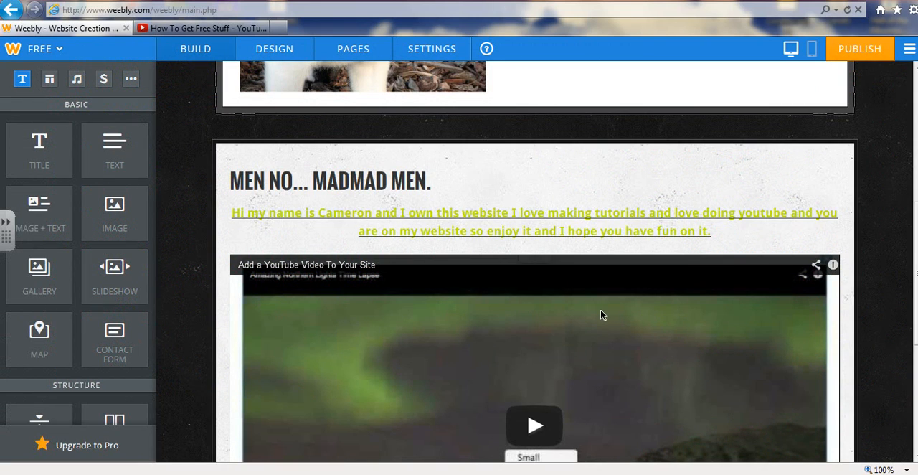
scroll(601, 309, up, 1)
scroll(601, 309, down, 1)
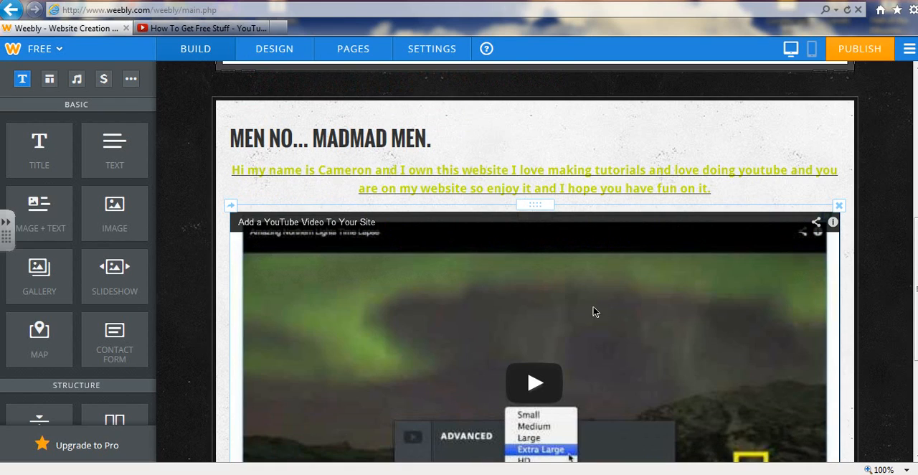
click(441, 275)
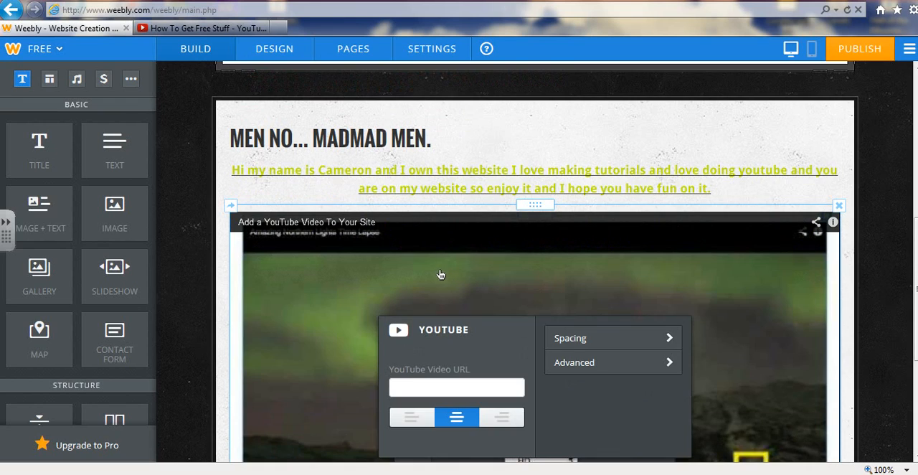
click(467, 391)
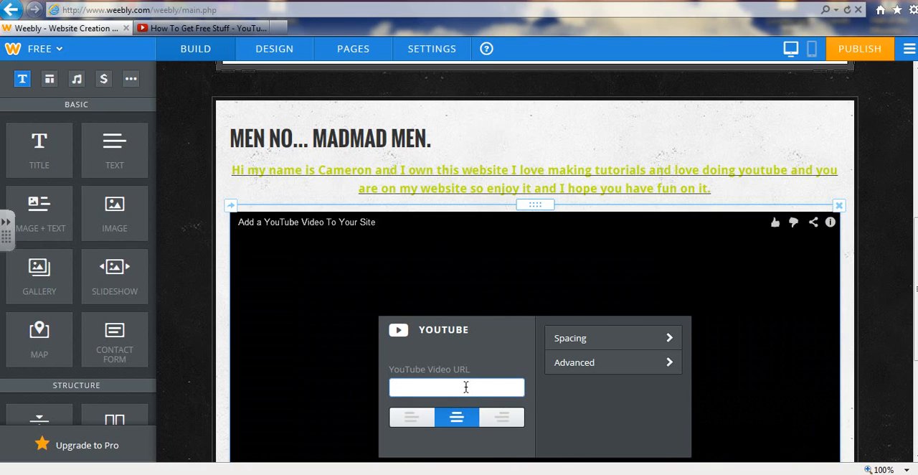
key(ctrl+v)
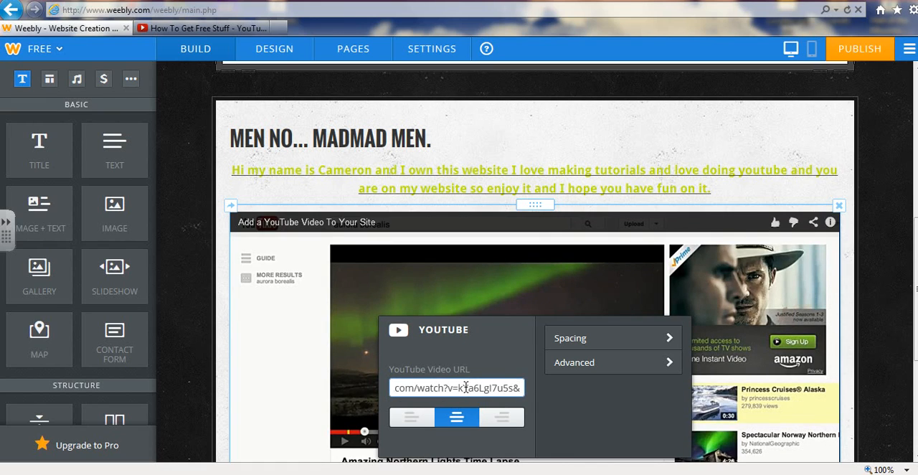
click(277, 307)
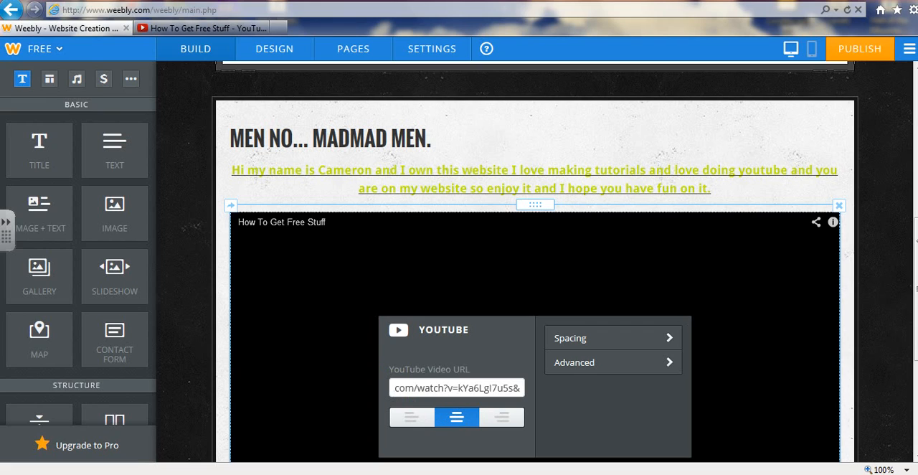
Set the YouTube element's top margin to Large
click(584, 339)
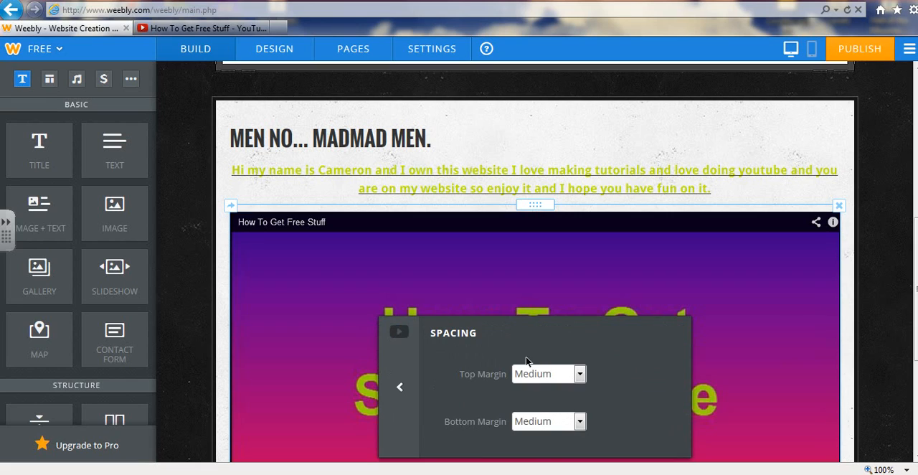
click(539, 381)
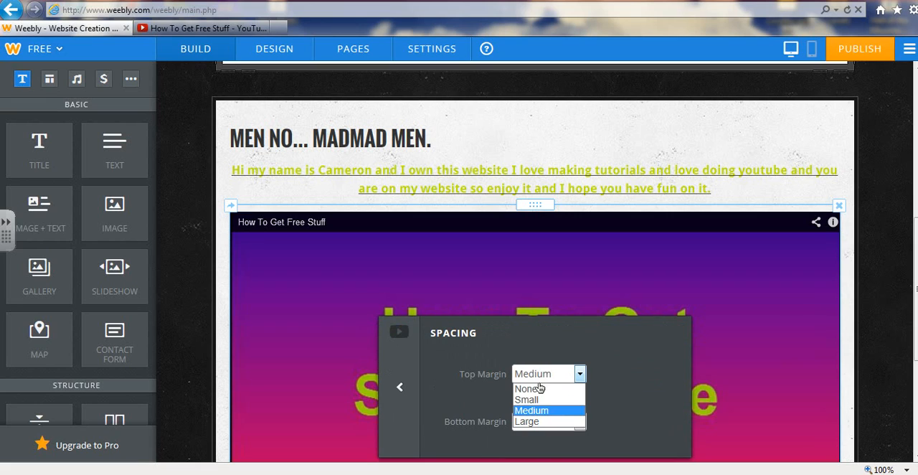
click(544, 426)
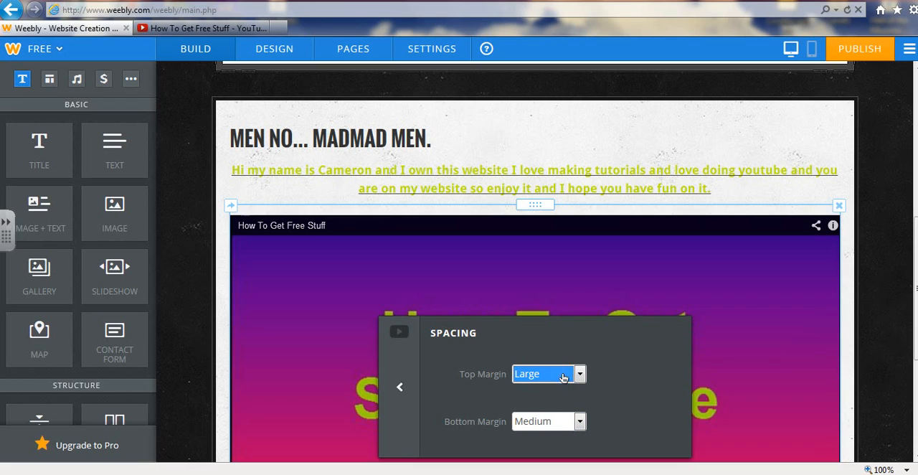
click(402, 393)
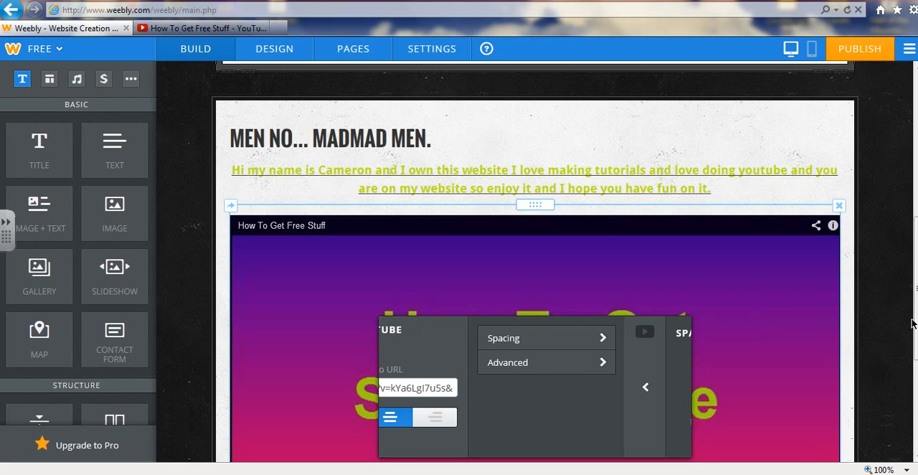
click(872, 48)
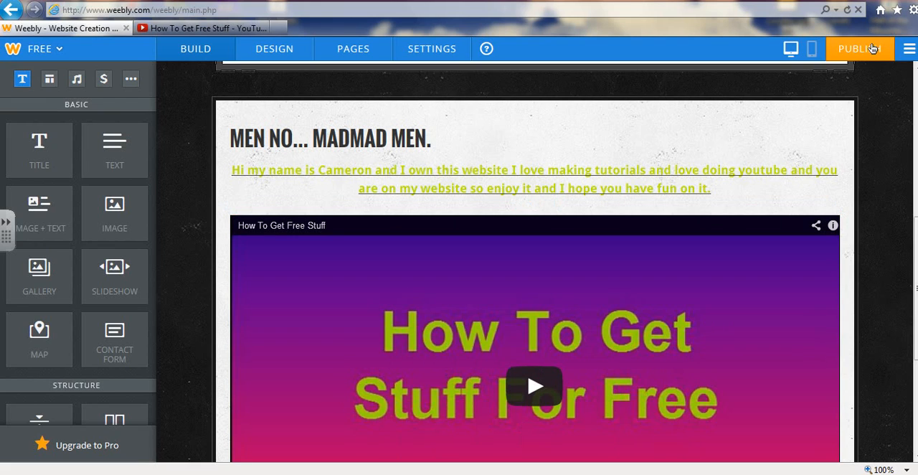
click(873, 48)
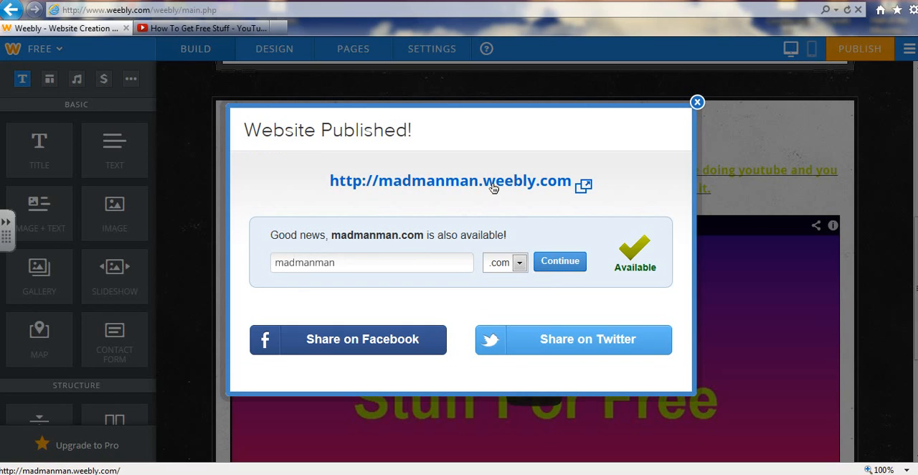
click(494, 188)
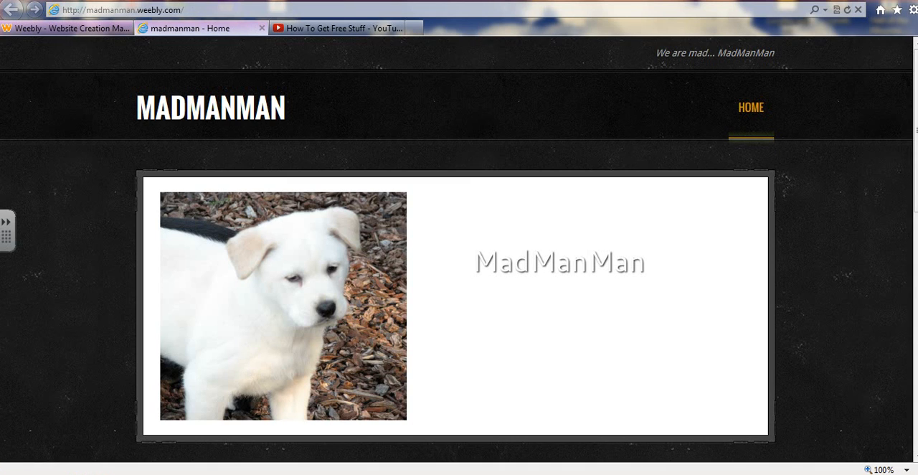
Test playback of the embedded "How To Get Free Stuff" video on the published page and view its quality options
scroll(459, 251, down, 7)
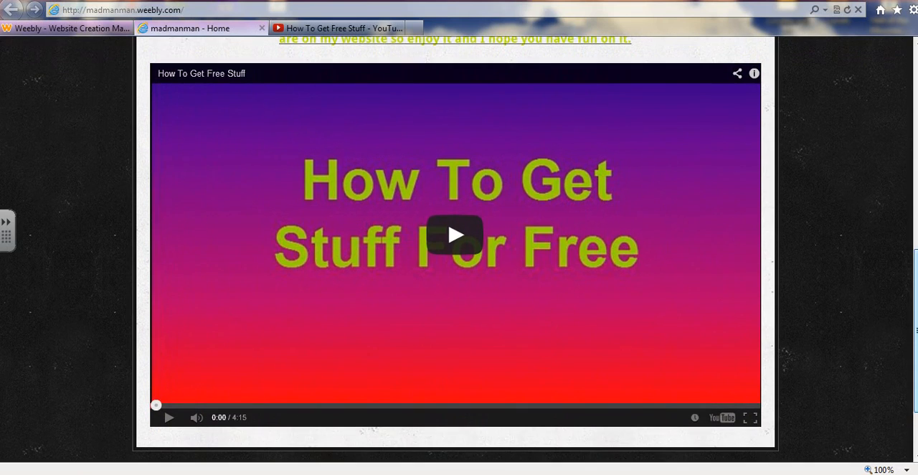
click(487, 356)
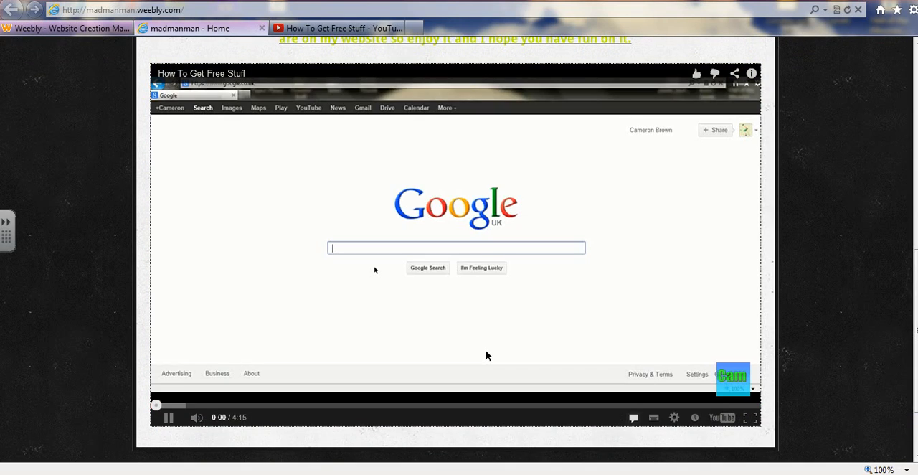
click(486, 356)
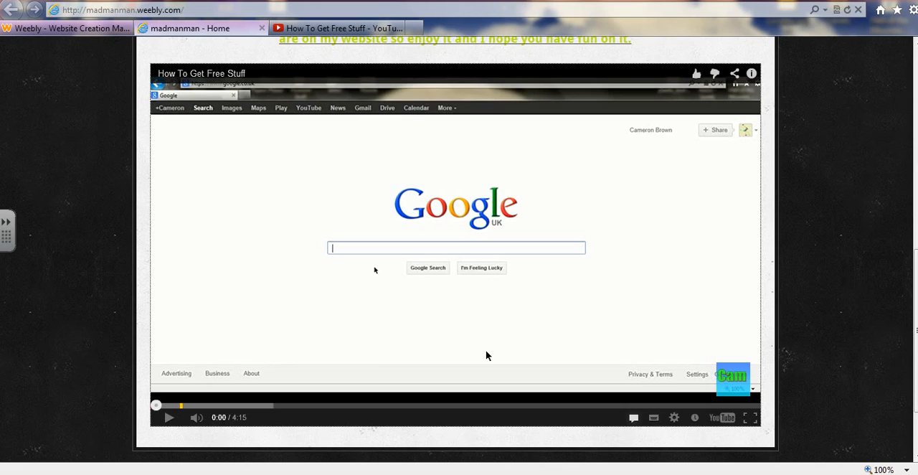
click(169, 418)
click(674, 418)
click(470, 261)
click(672, 419)
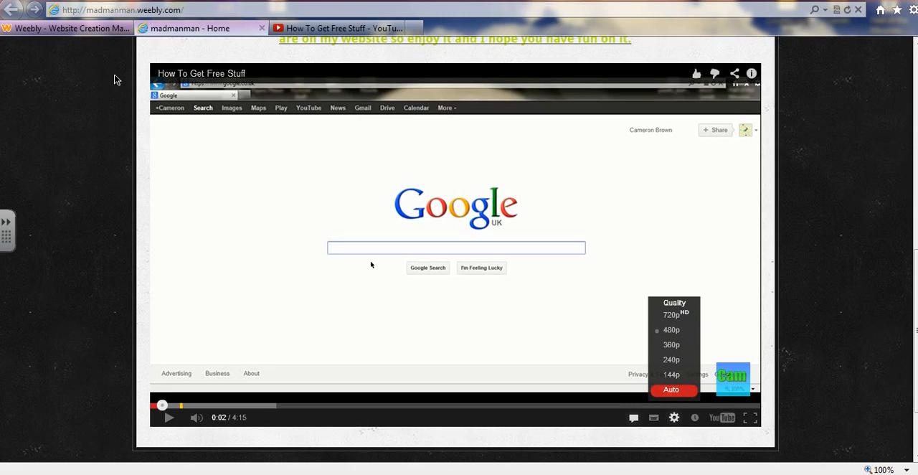
View the embedded video's information overlay on the published page and close it
click(751, 73)
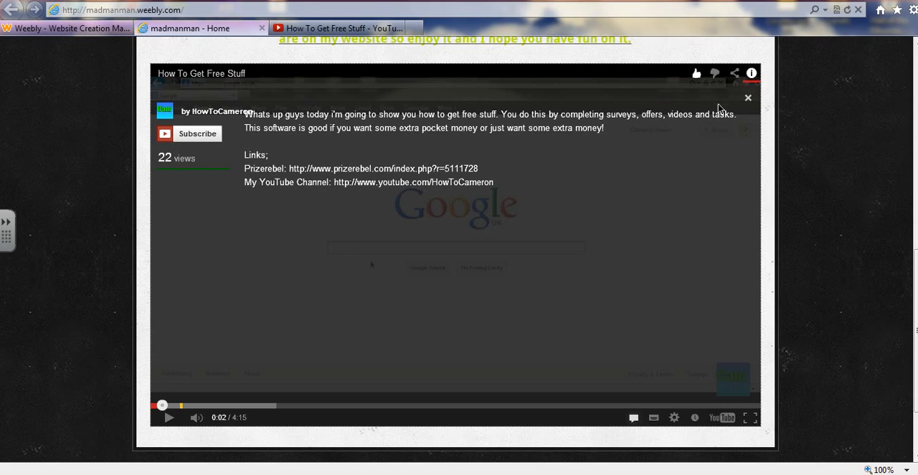
click(750, 75)
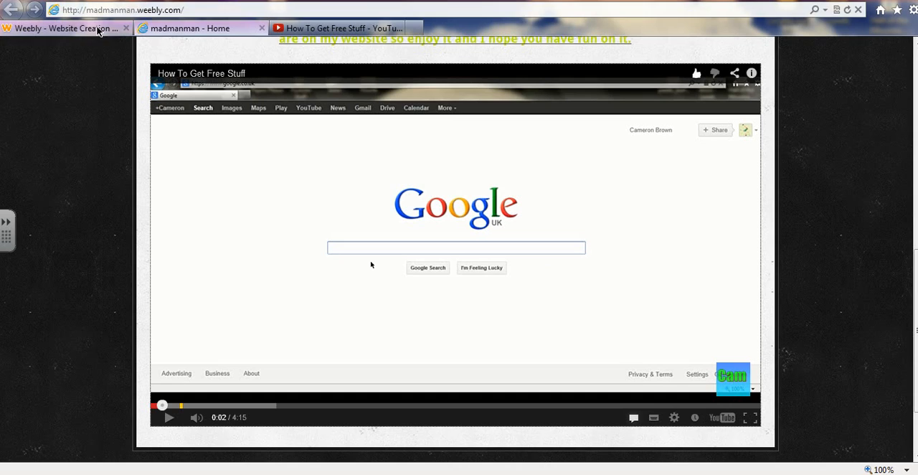
Close the live site, return to the Weebly editor and dismiss the publish confirmation
click(68, 28)
click(263, 28)
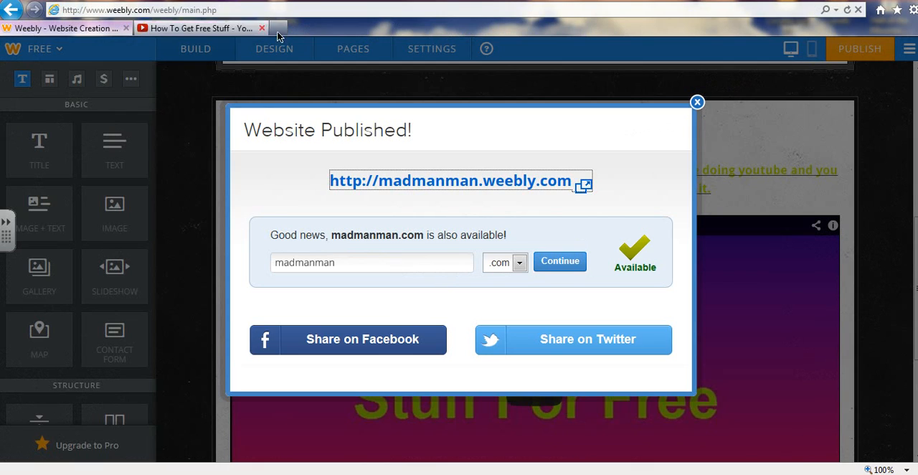
click(699, 104)
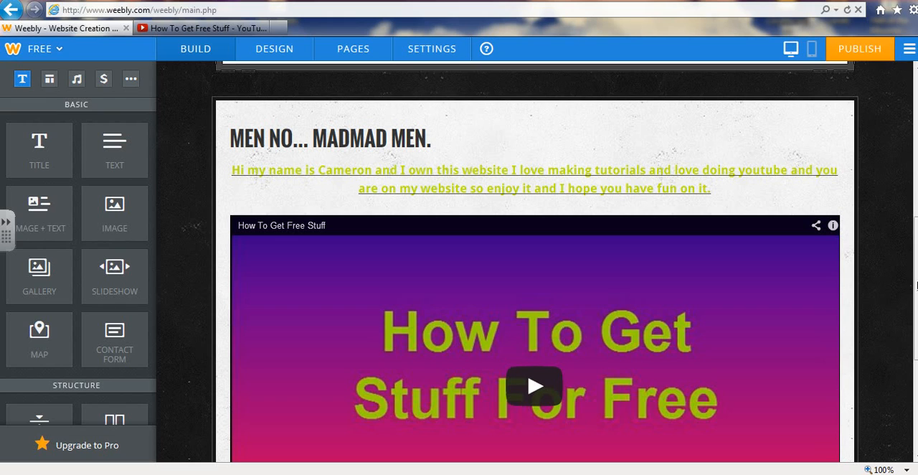
Rename the Home page to Pictures and give it the No Header layout
scroll(916, 329, down, 3)
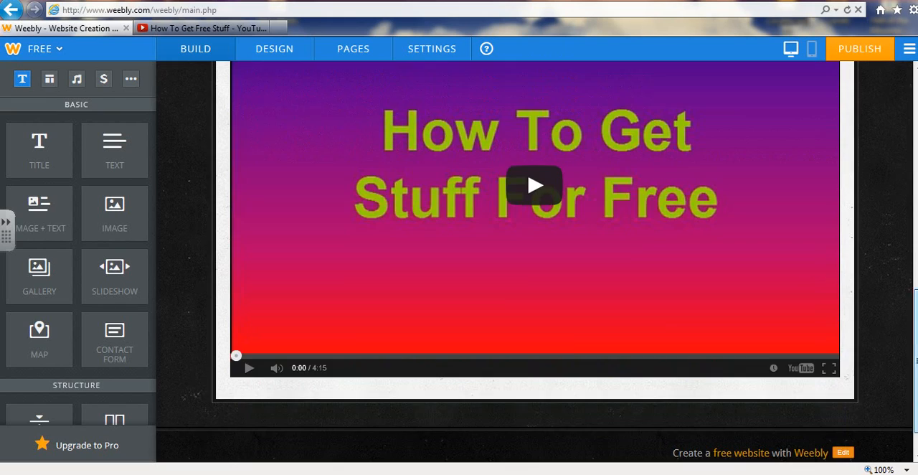
scroll(916, 309, up, 2)
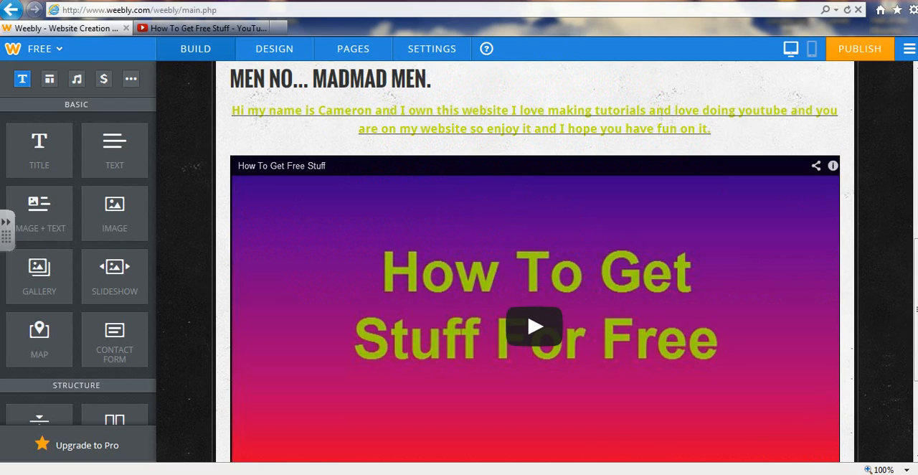
scroll(917, 308, up, 5)
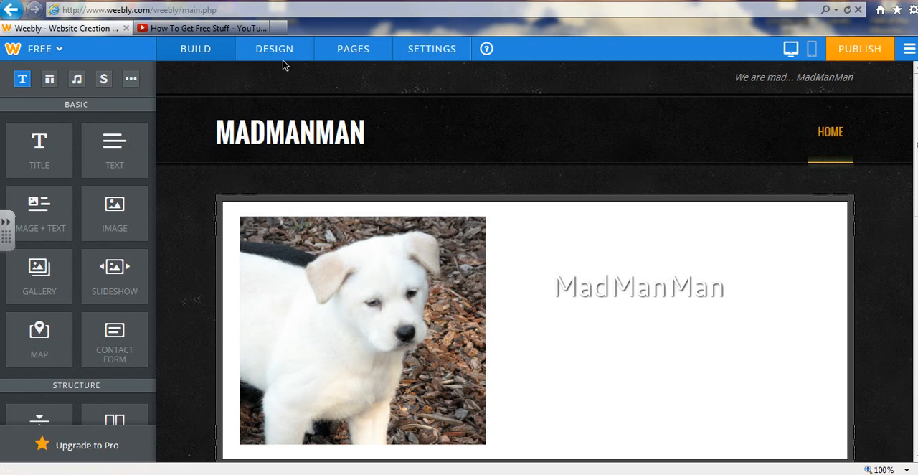
click(351, 57)
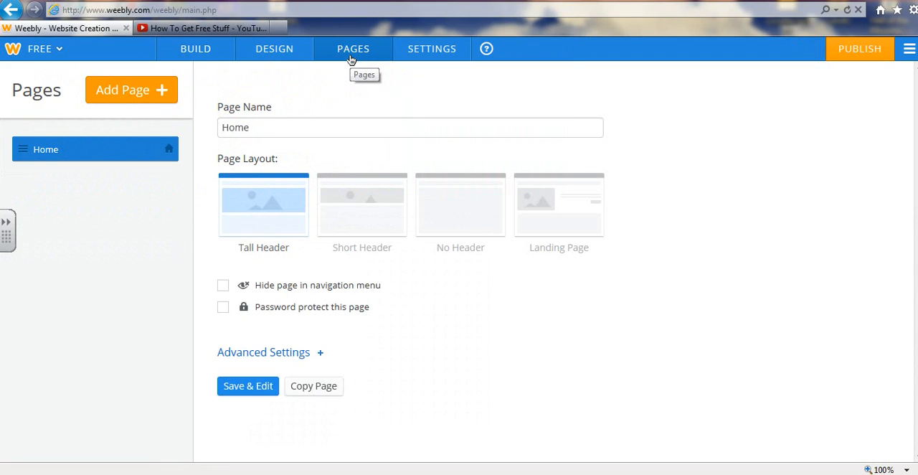
click(328, 137)
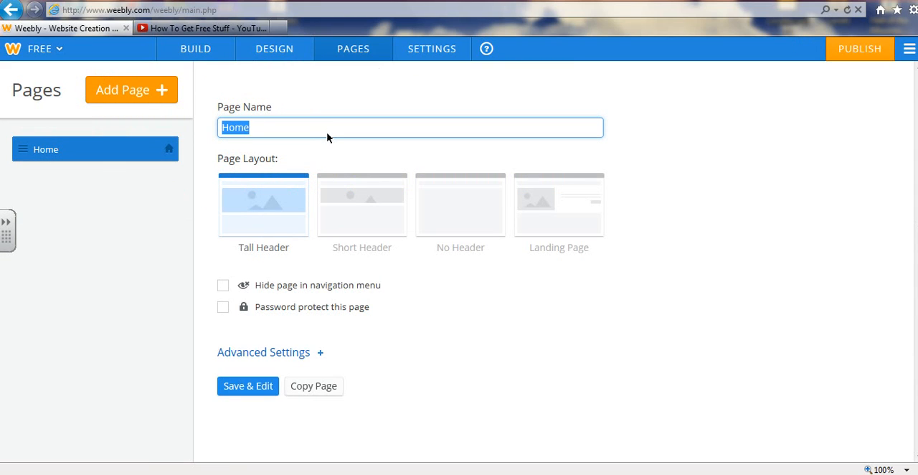
key(BackSpace)
text(Pictures)
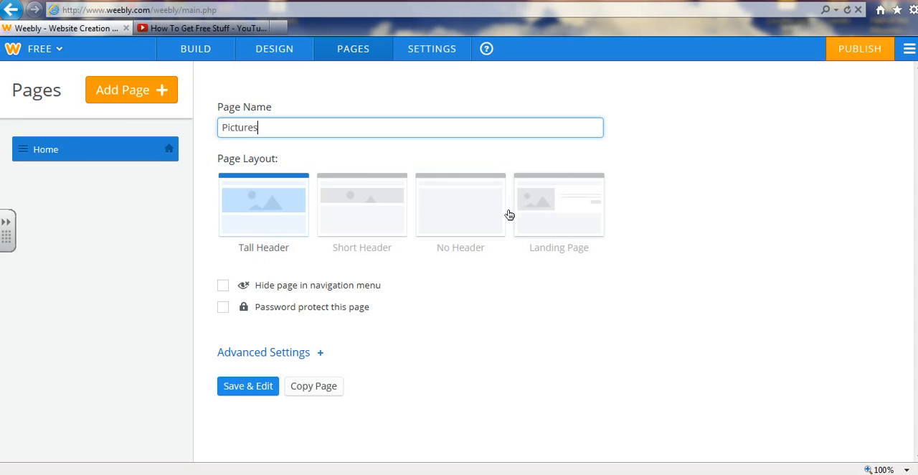
click(477, 219)
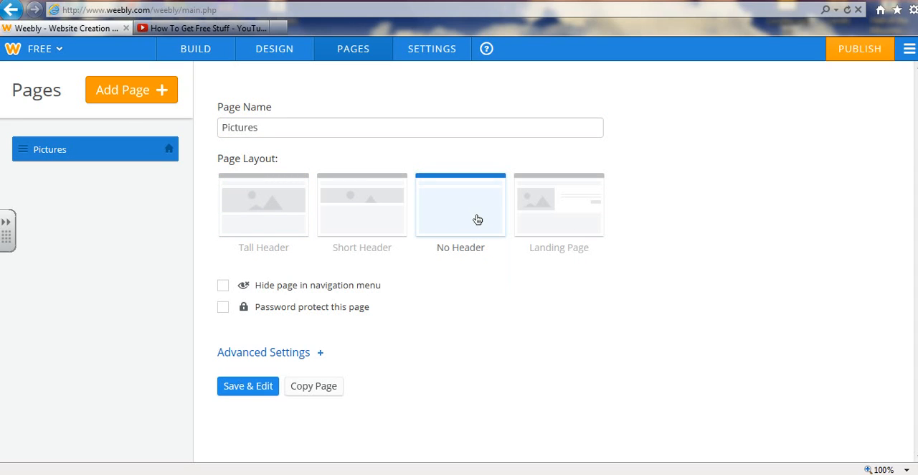
Try the page's password protection and its option to hide it in the navigation menu
click(223, 309)
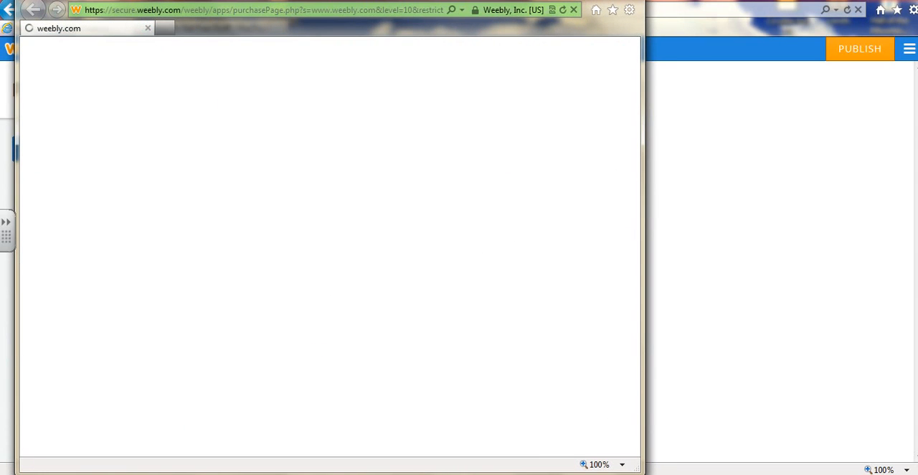
click(631, 0)
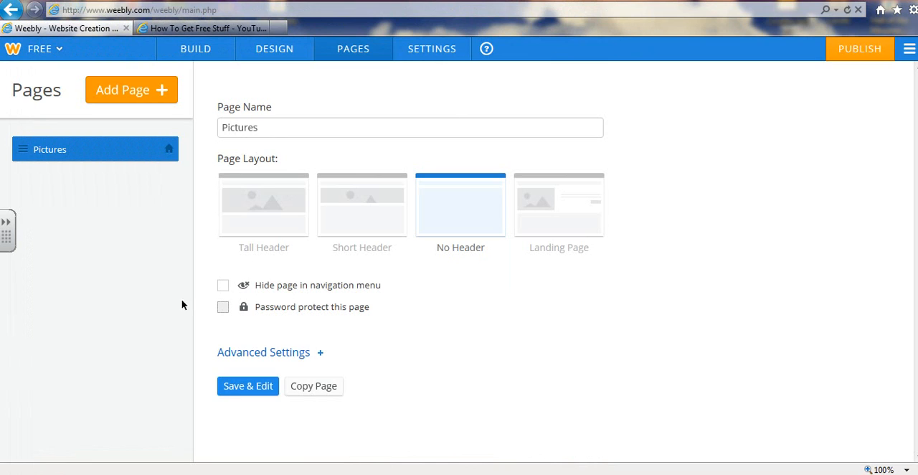
click(223, 286)
click(223, 286)
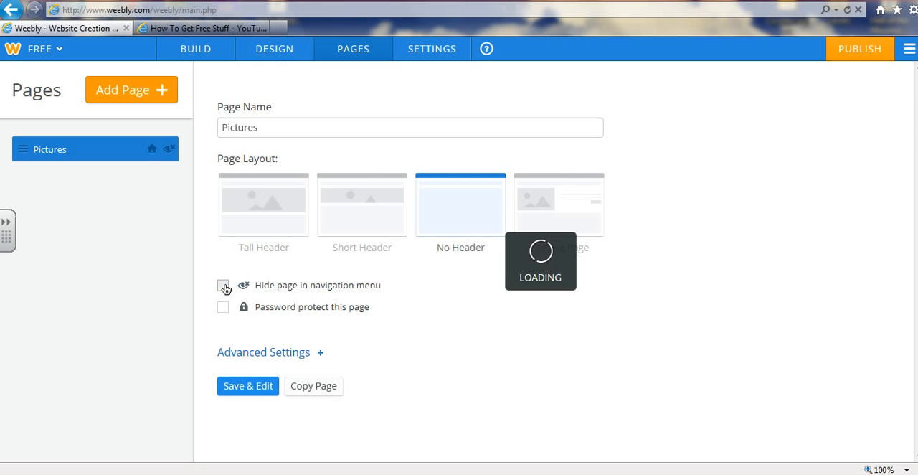
Save the page settings and check the page in the editor
click(247, 392)
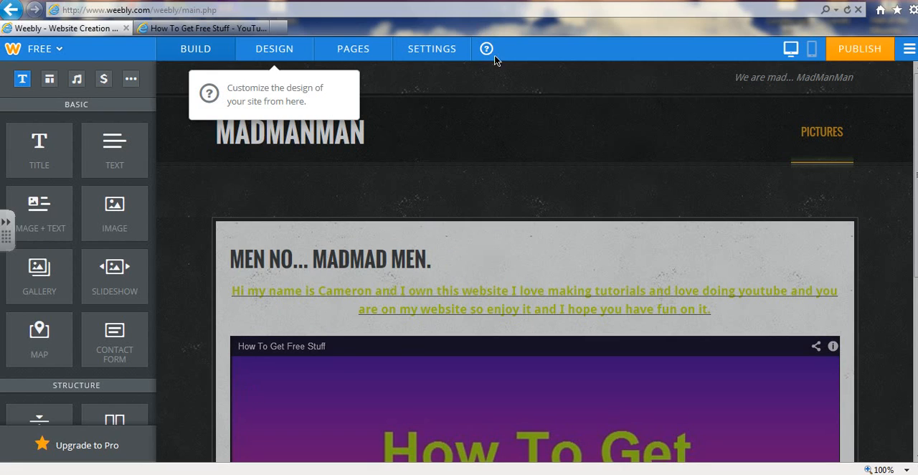
click(363, 49)
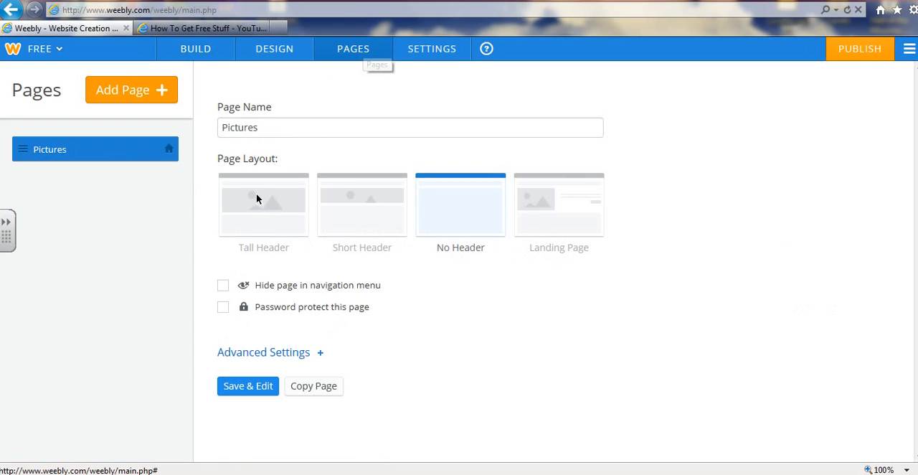
click(265, 390)
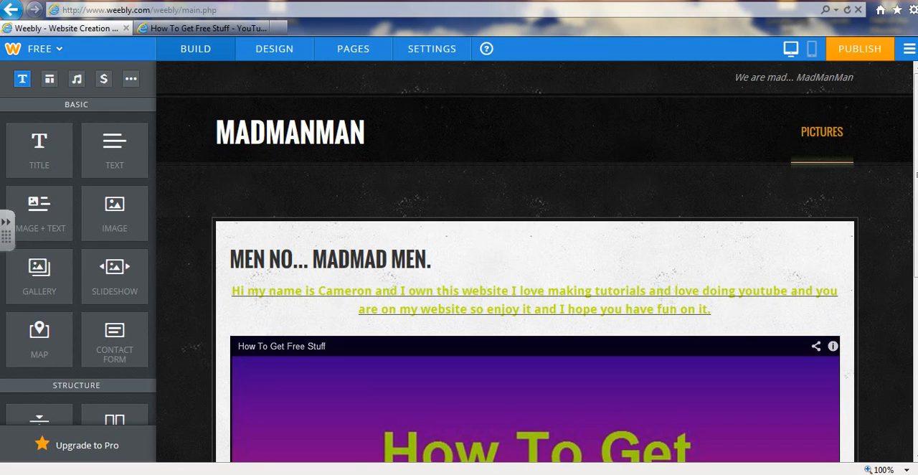
scroll(534, 287, down, 2)
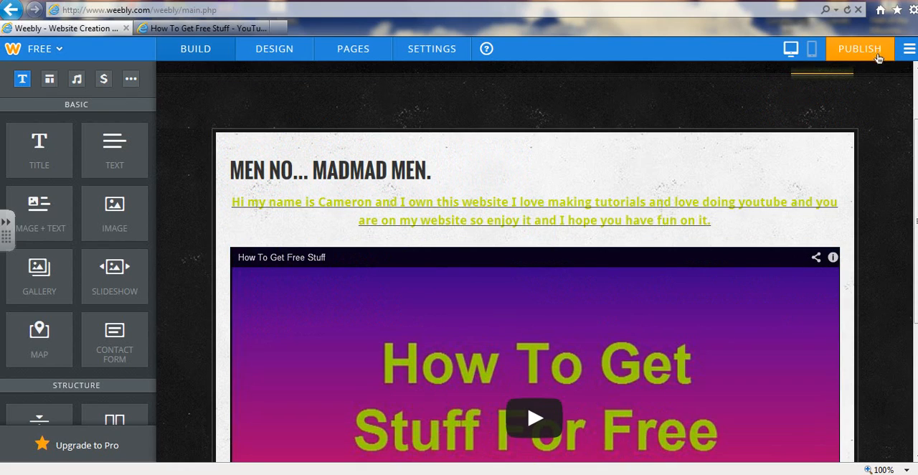
Add a new standard page to the website
click(341, 57)
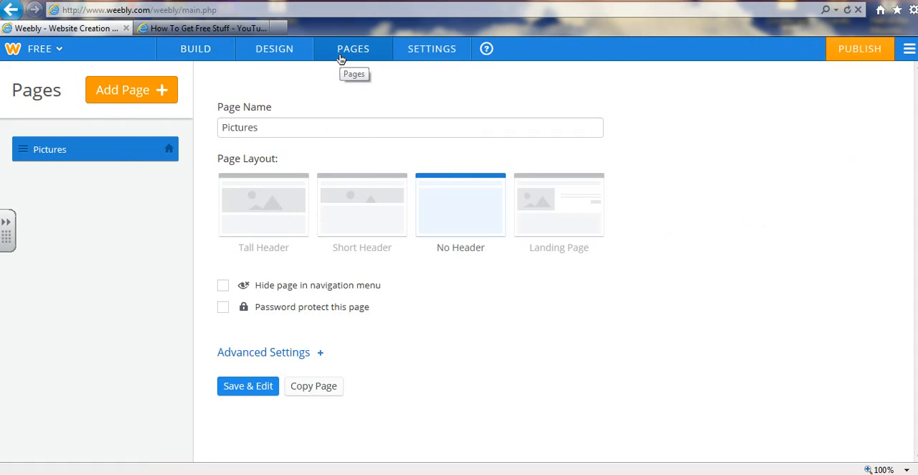
click(130, 92)
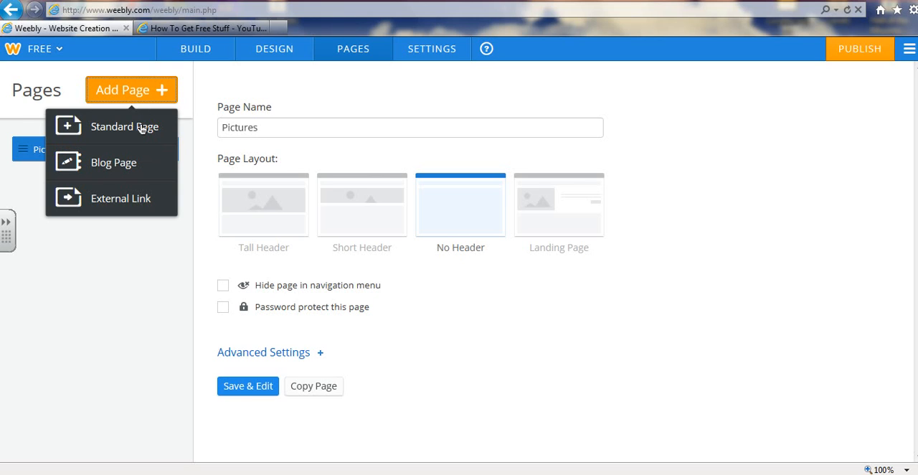
click(142, 128)
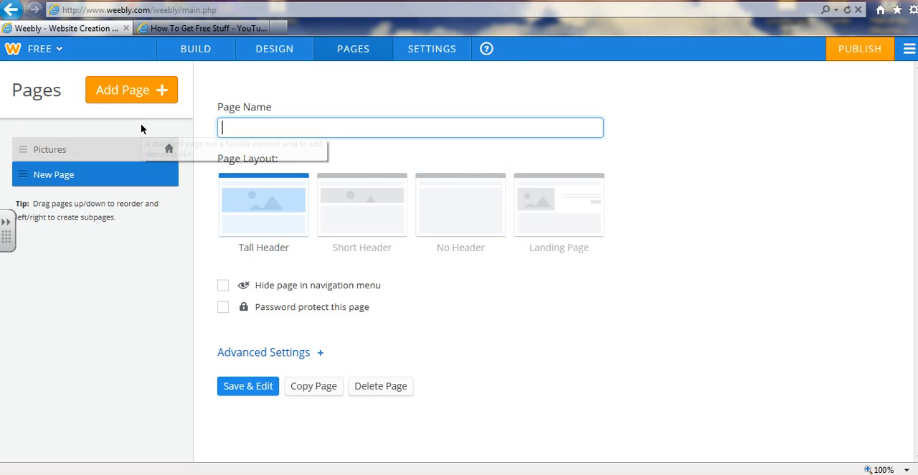
click(233, 137)
key(Caps_Lock)
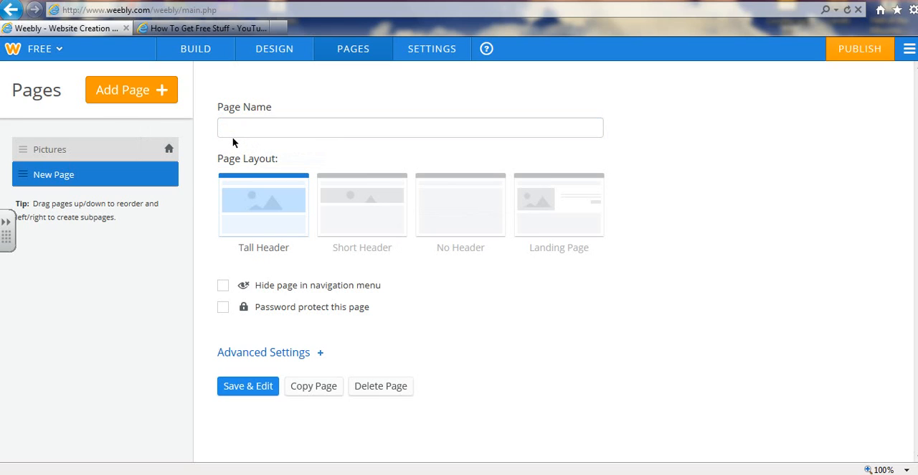
Rename the first page from Pictures to Home
click(141, 150)
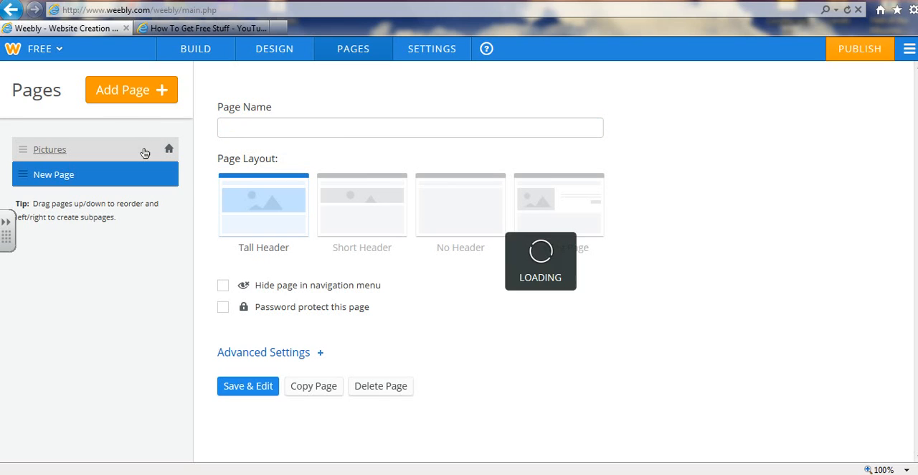
click(251, 128)
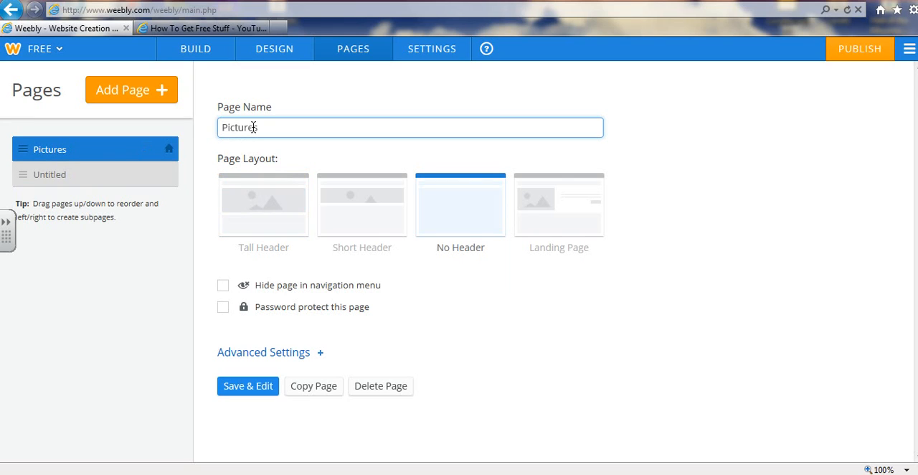
double_click(255, 127)
key(Caps_Lock)
key(Caps_Lock)
key(BackSpace)
key(BackSpace)
key(BackSpace)
key(BackSpace)
key(BackSpace)
key(BackSpace)
key(BackSpace)
key(BackSpace)
text(N)
key(BackSpace)
text(Home)
key(Caps_Lock)
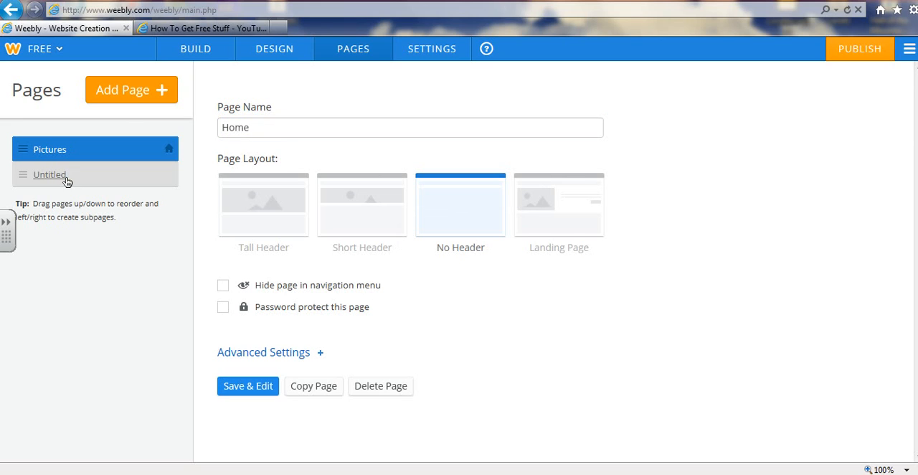
Set the Home page's layout to Tall Header
click(64, 179)
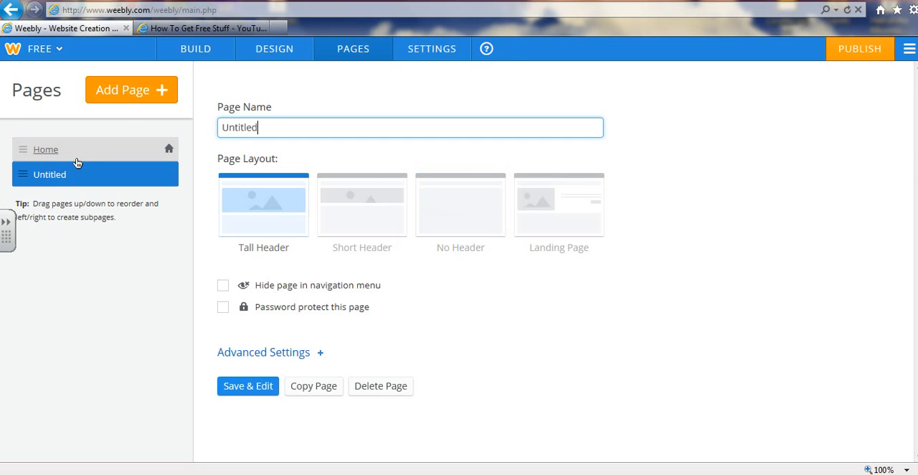
click(76, 159)
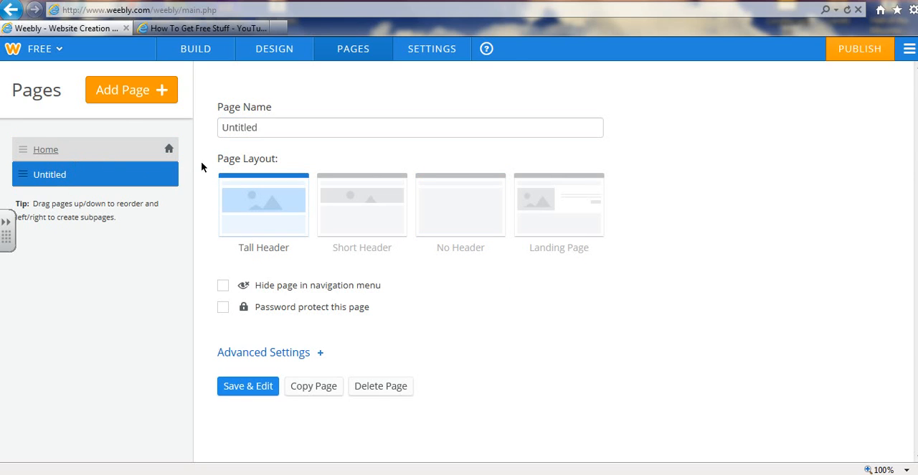
click(252, 207)
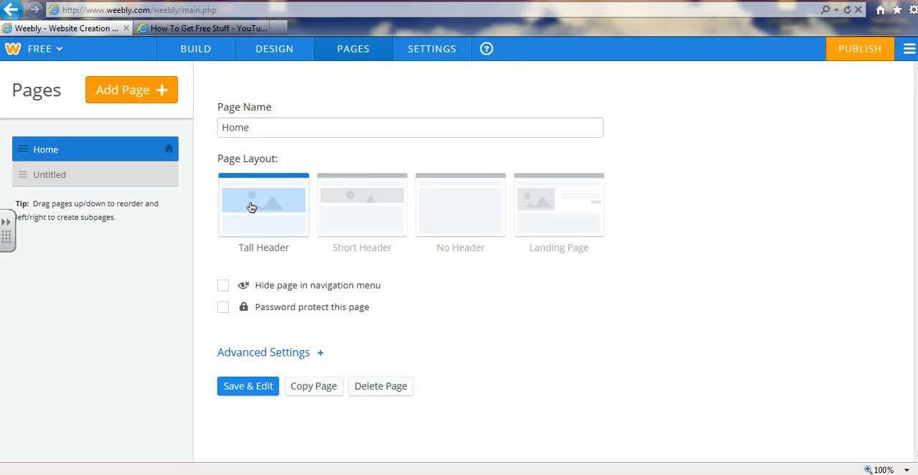
Name the untitled page Pictures, give it the No Header layout and save it for editing
click(141, 183)
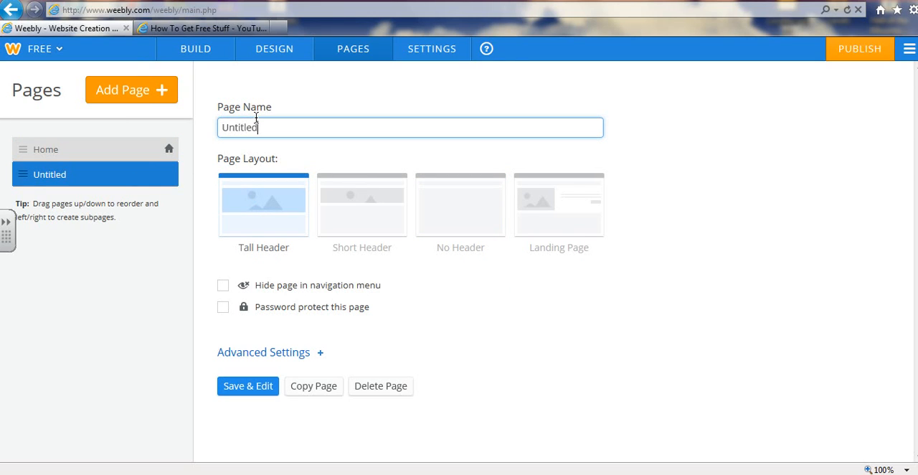
key(BackSpace)
key(BackSpace)
key(BackSpace)
key(BackSpace)
key(BackSpace)
key(BackSpace)
key(BackSpace)
key(BackSpace)
text(Pictures)
click(452, 239)
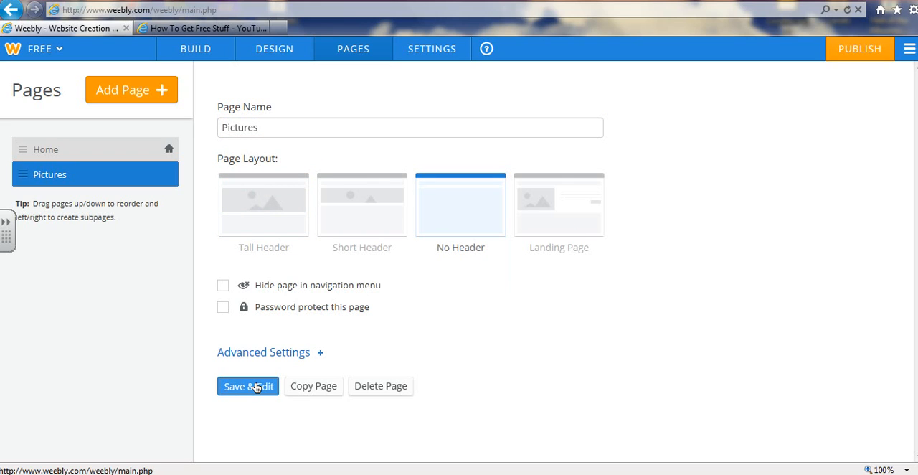
click(248, 386)
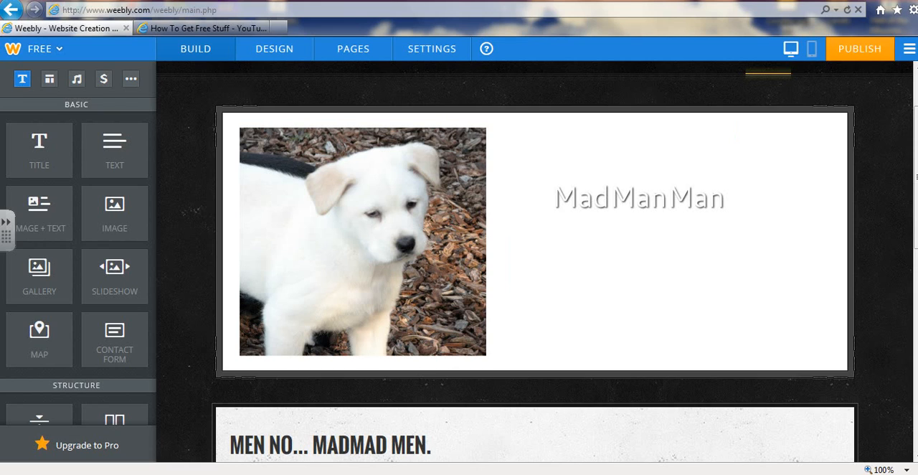
Open the empty Pictures page in the editor and browse the available page elements
scroll(832, 136, up, 2)
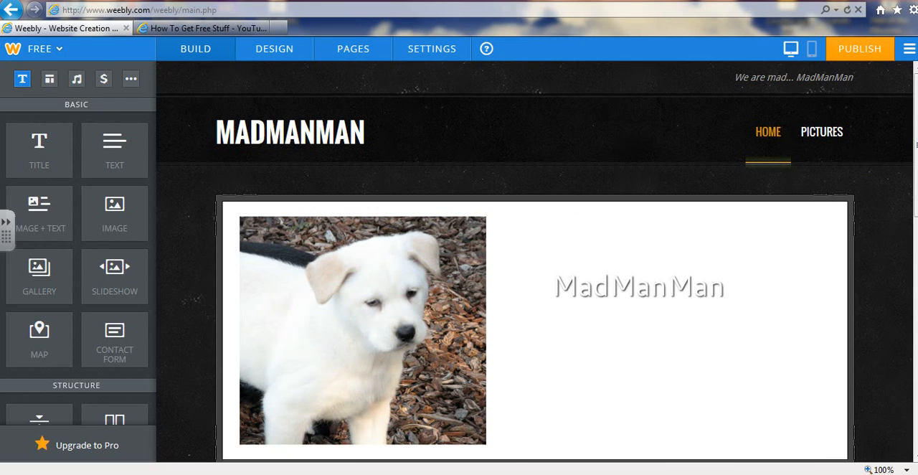
click(833, 137)
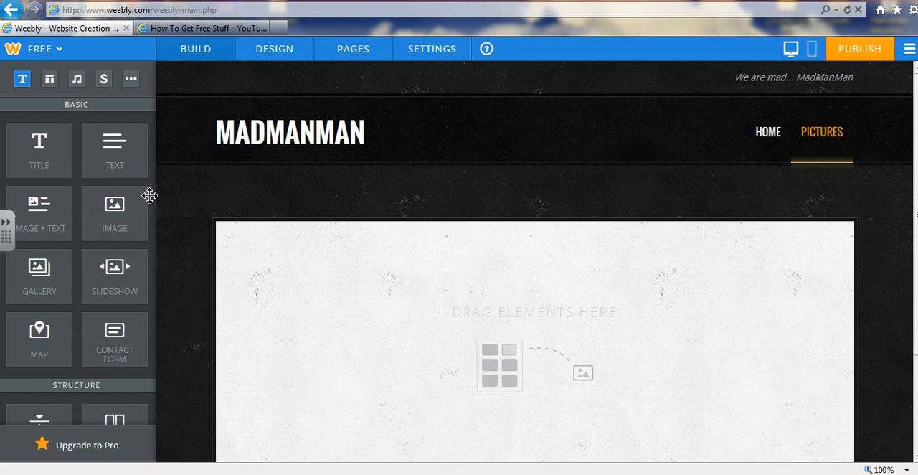
scroll(141, 187, down, 1)
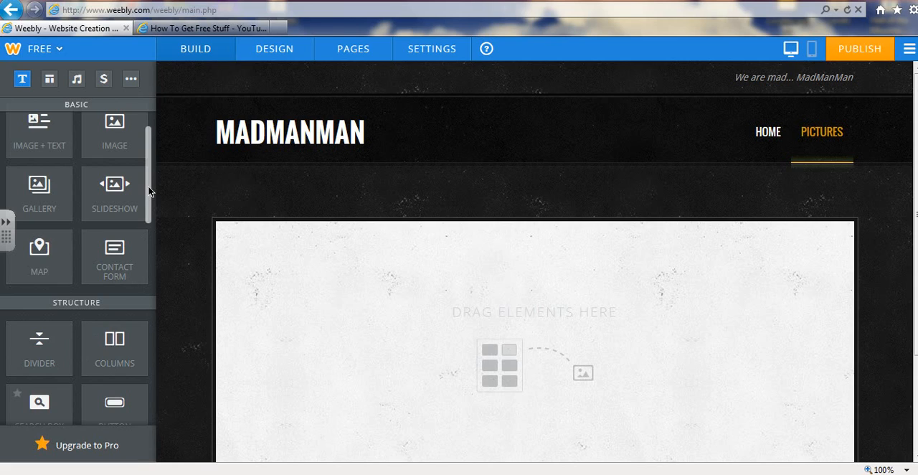
drag(149, 188, 150, 202)
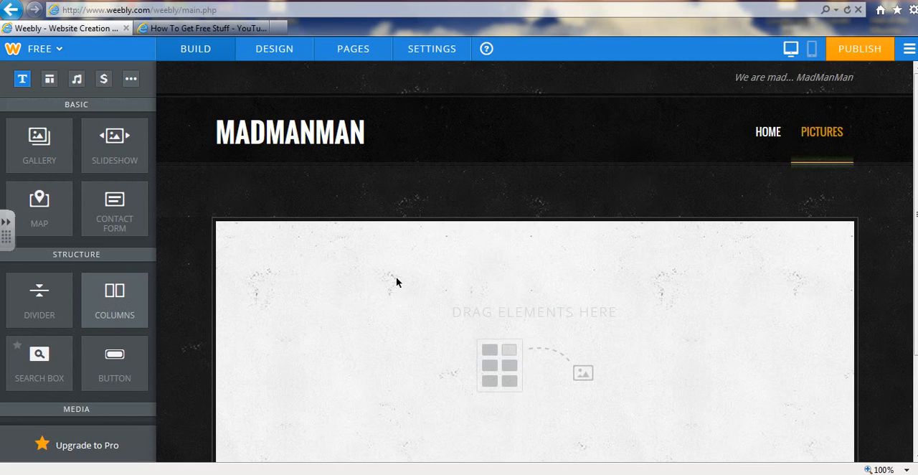
Add a two-column section to the empty Pictures page and widen its left column slightly
drag(402, 282, 401, 277)
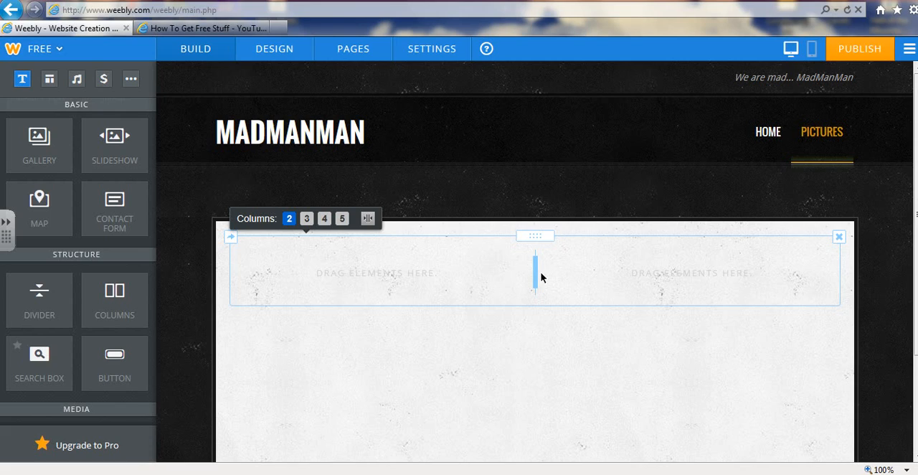
drag(535, 269, 566, 271)
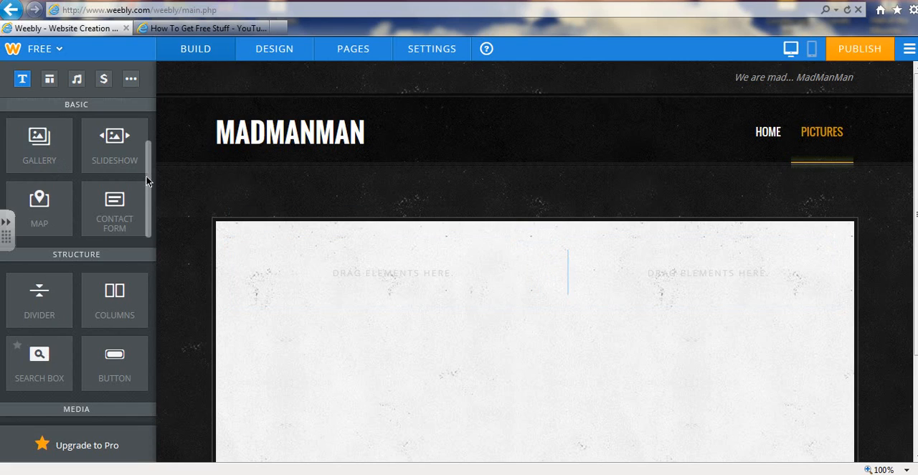
Place an image element in the right column and upload the orange picture from the desktop into it
scroll(147, 180, up, 2)
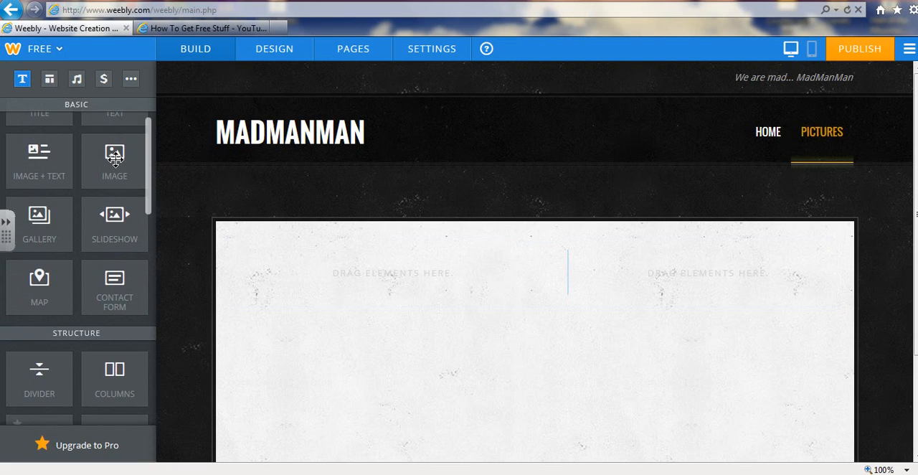
drag(115, 159, 689, 268)
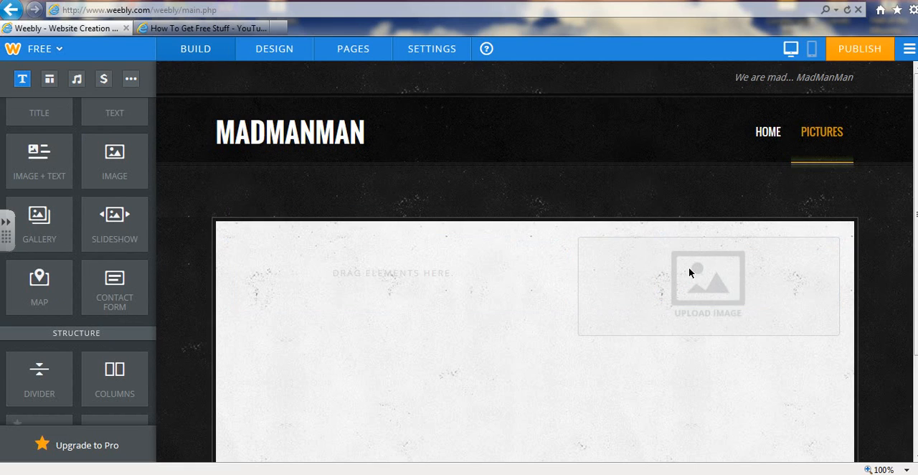
click(701, 305)
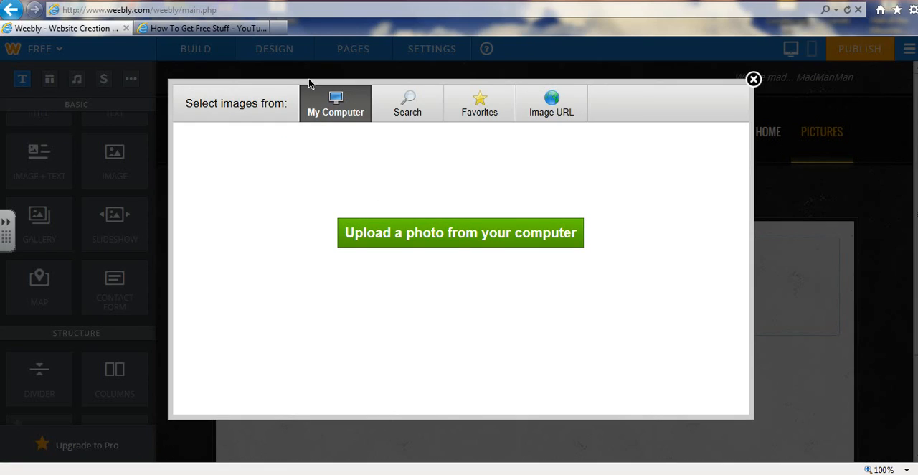
click(445, 237)
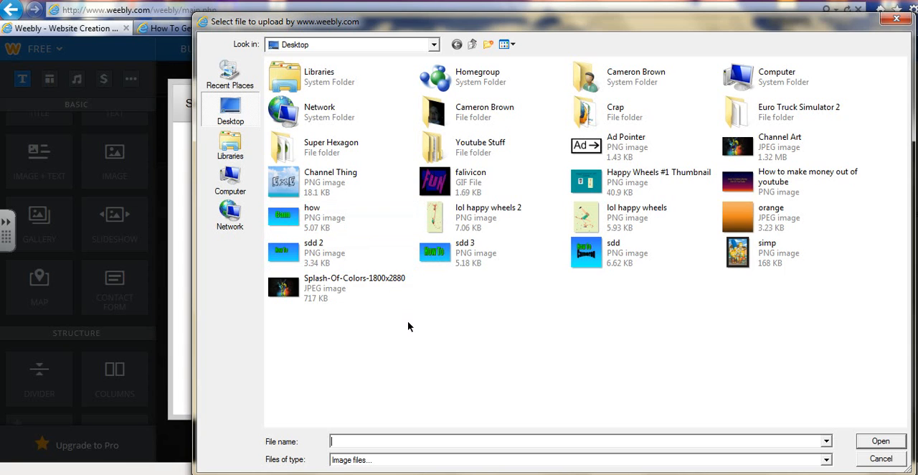
double_click(781, 221)
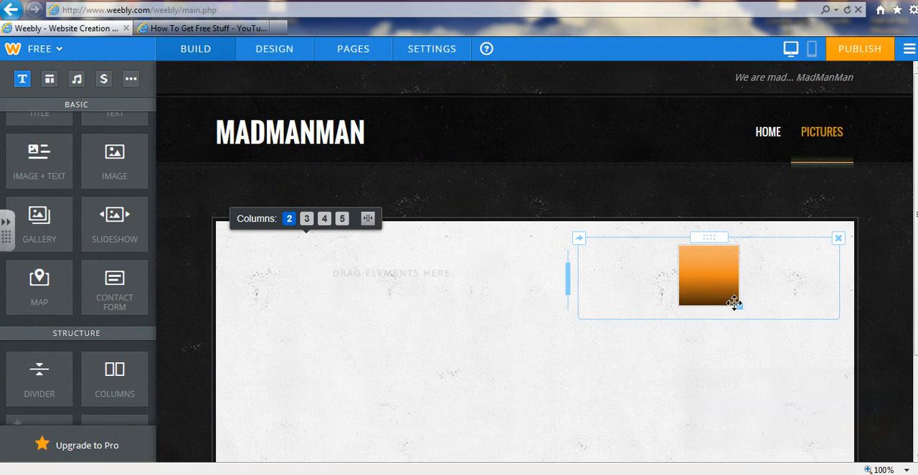
Enlarge the orange picture and narrow the right column until it is only about as wide as the picture
drag(740, 309, 772, 350)
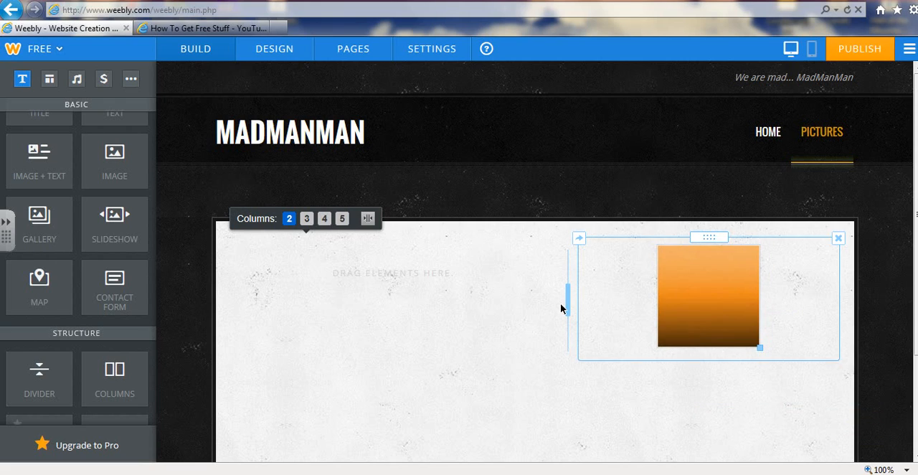
drag(568, 303, 740, 290)
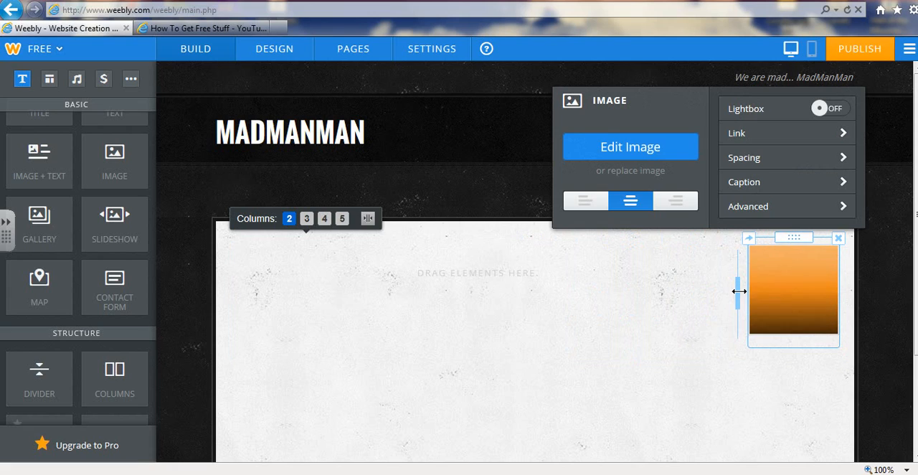
click(815, 380)
mouse_move(544, 267)
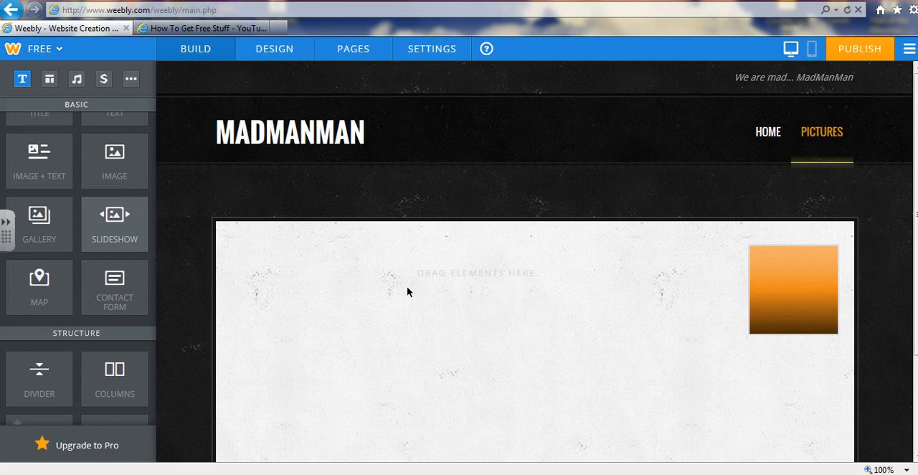
Add a Simple Slideshow to the left column and upload Channel Thing, falivicon, Happy Wheels #1 Thumbnail, how, lol happy wheels 2 and lol happy wheels
drag(407, 292, 407, 287)
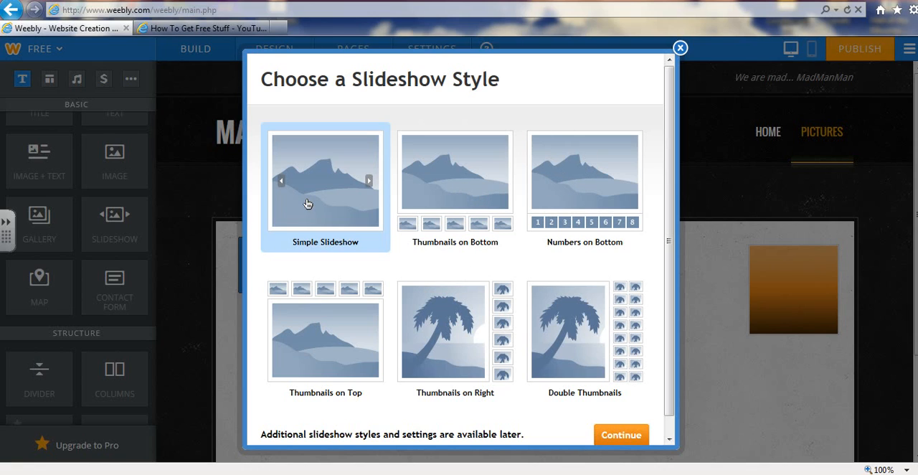
click(626, 439)
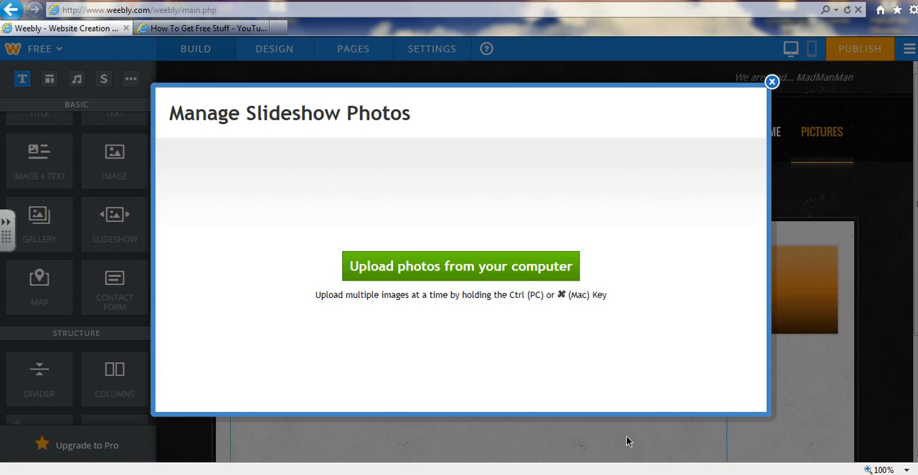
click(444, 264)
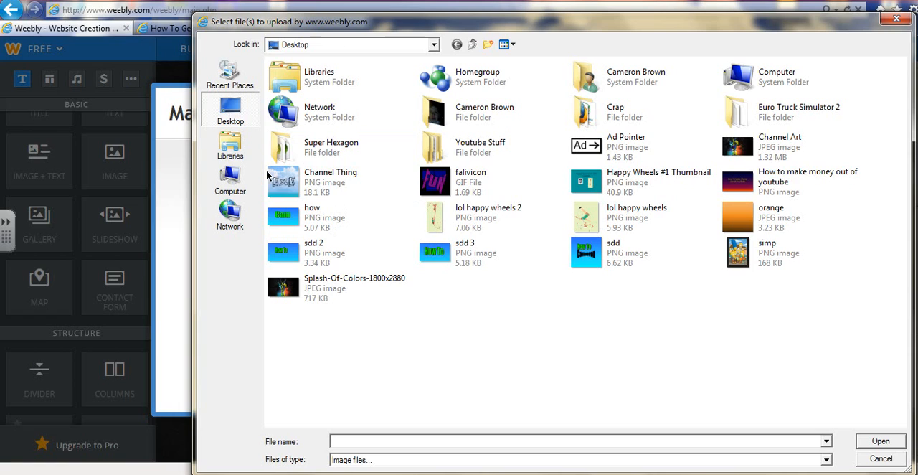
drag(267, 175, 601, 217)
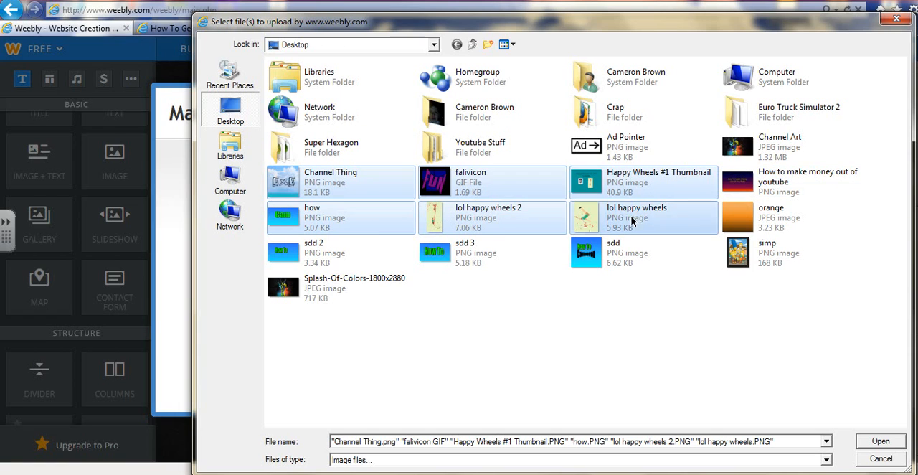
click(896, 442)
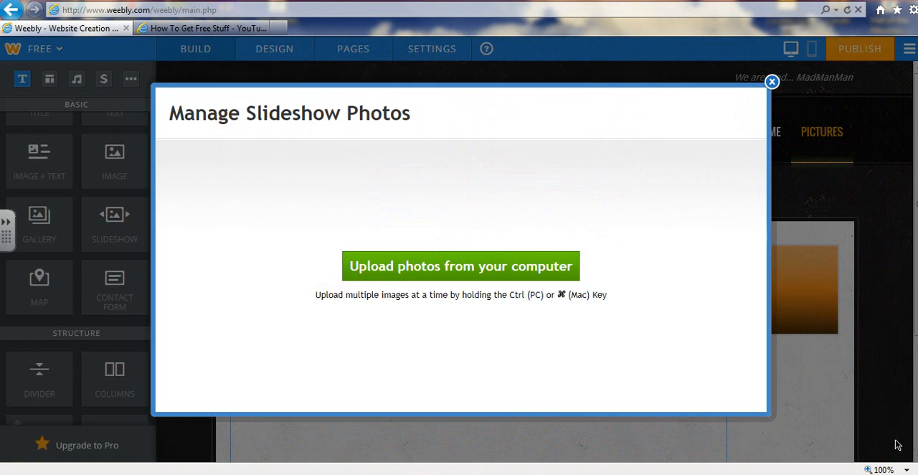
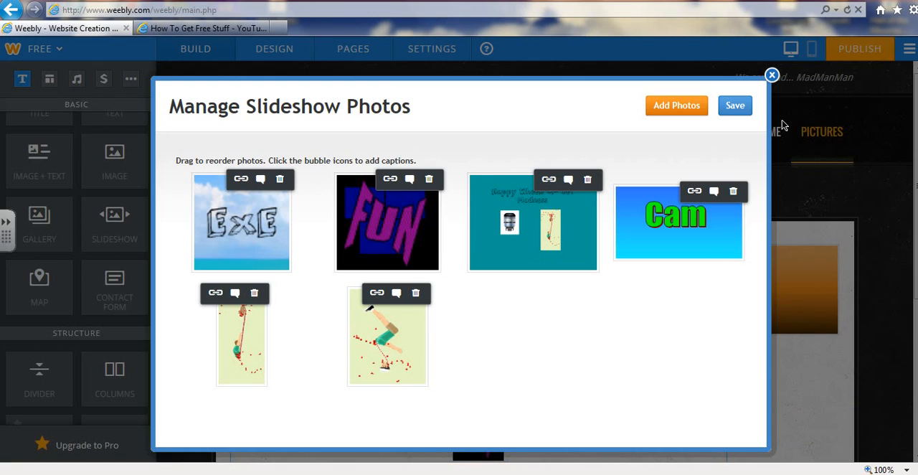
Save the uploaded slideshow photos and set the slideshow's speed to 4 seconds
click(734, 106)
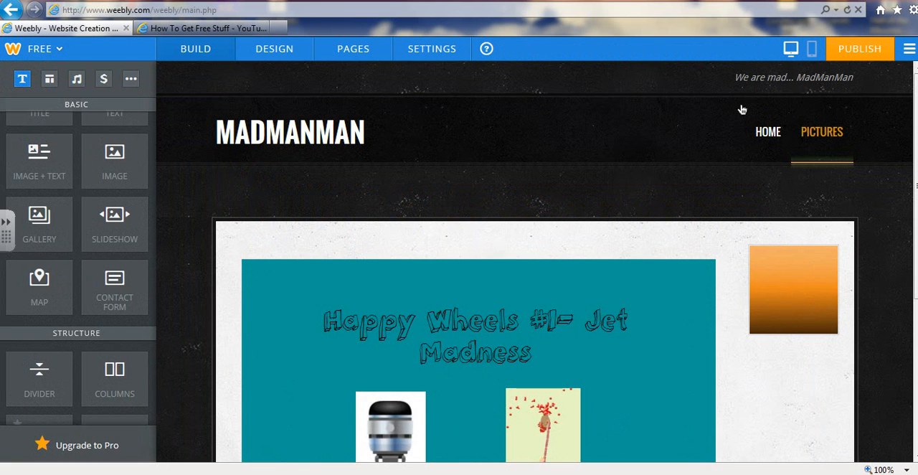
click(452, 424)
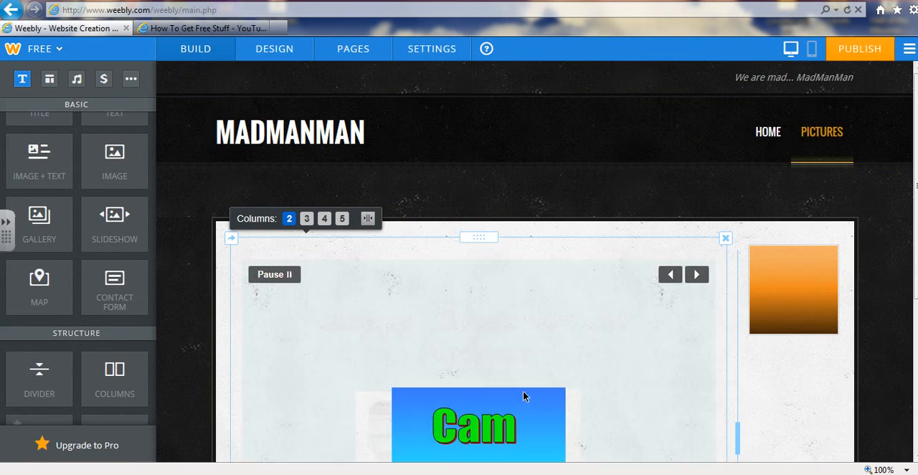
click(602, 365)
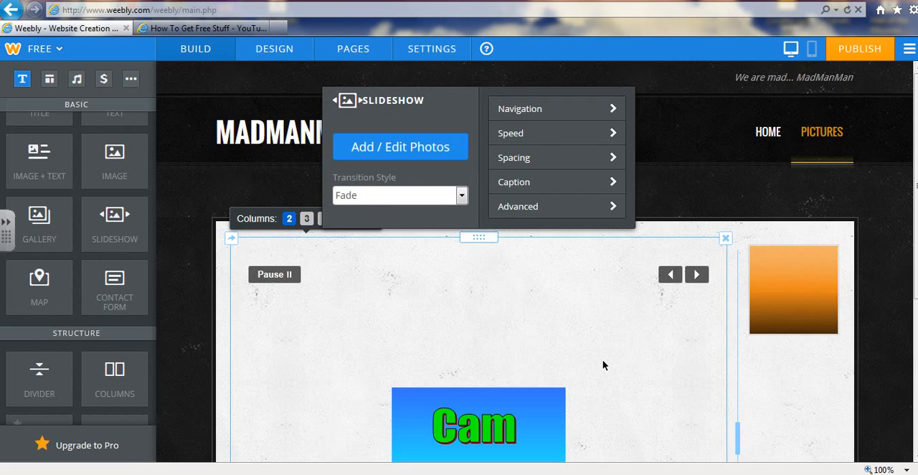
click(523, 135)
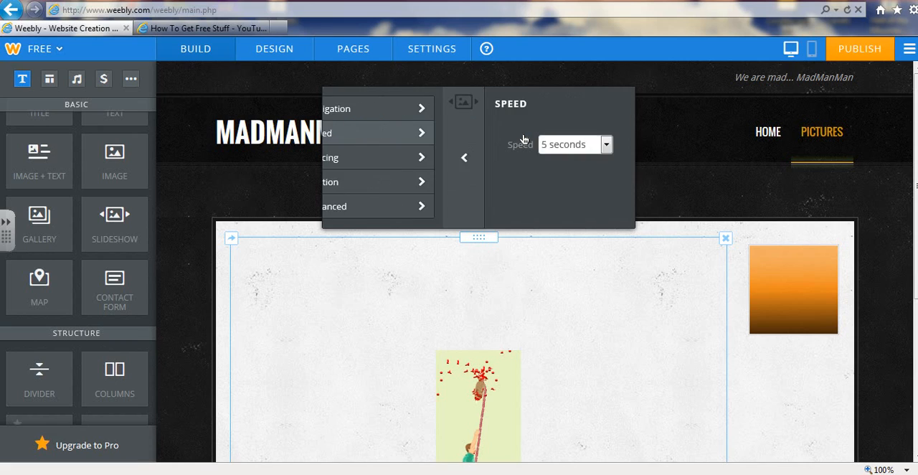
click(454, 143)
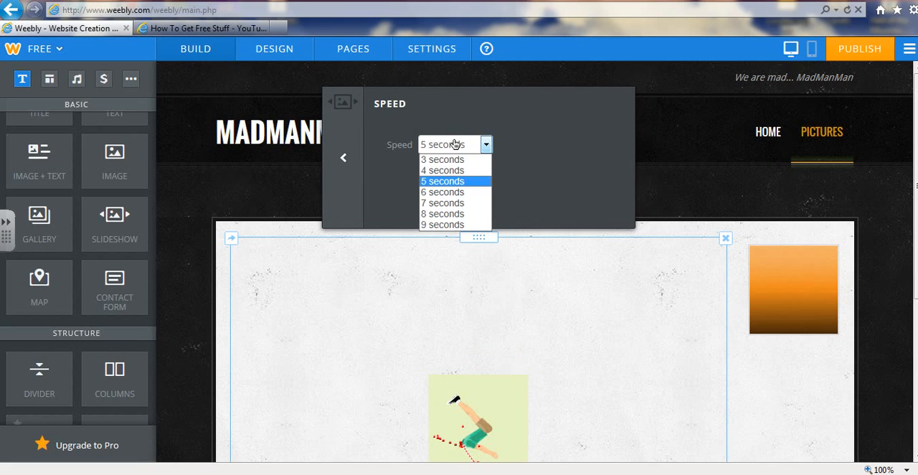
click(457, 180)
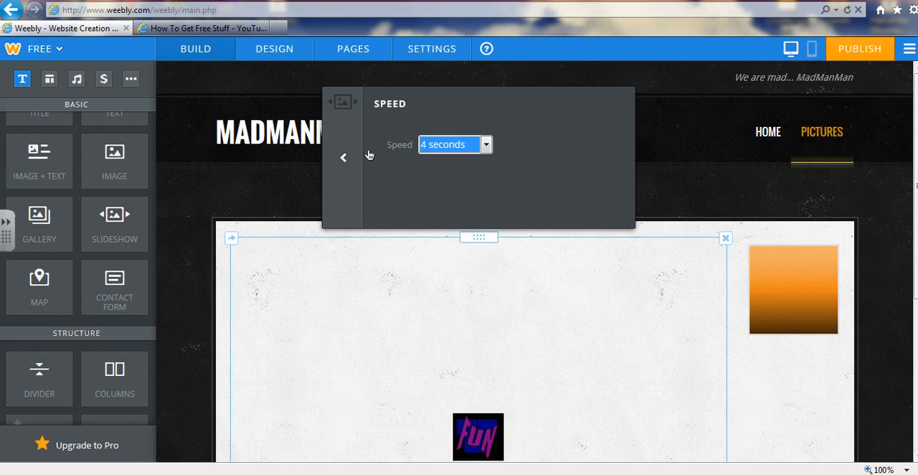
Set the slideshow's transition style to Mosaic and close its settings
click(343, 160)
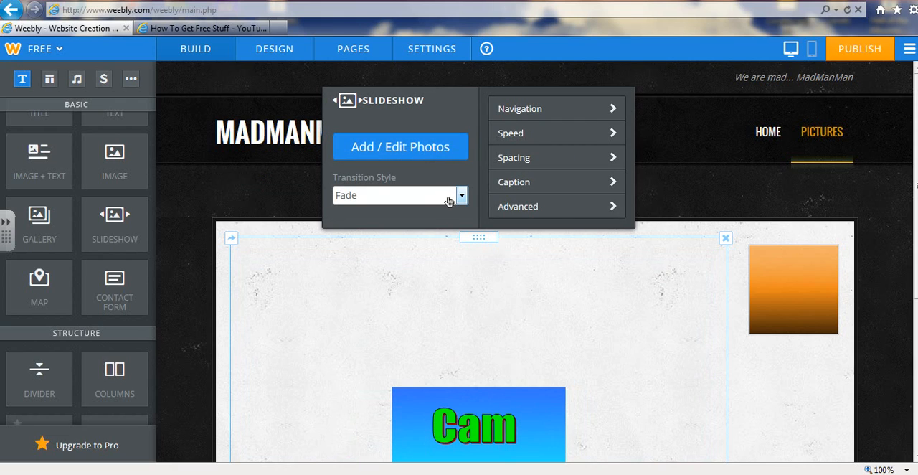
click(448, 200)
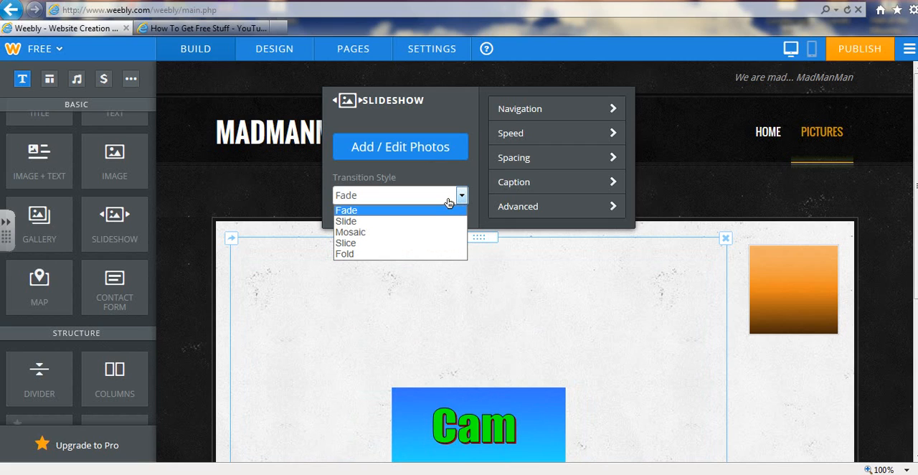
click(417, 232)
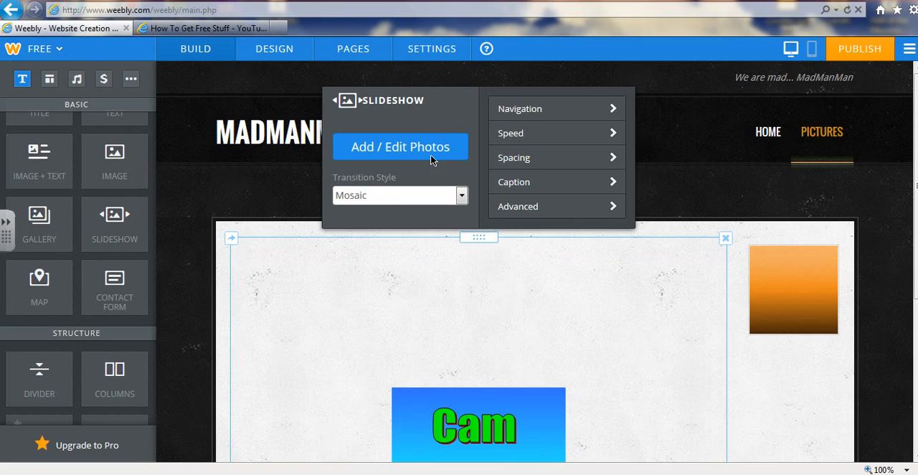
click(34, 225)
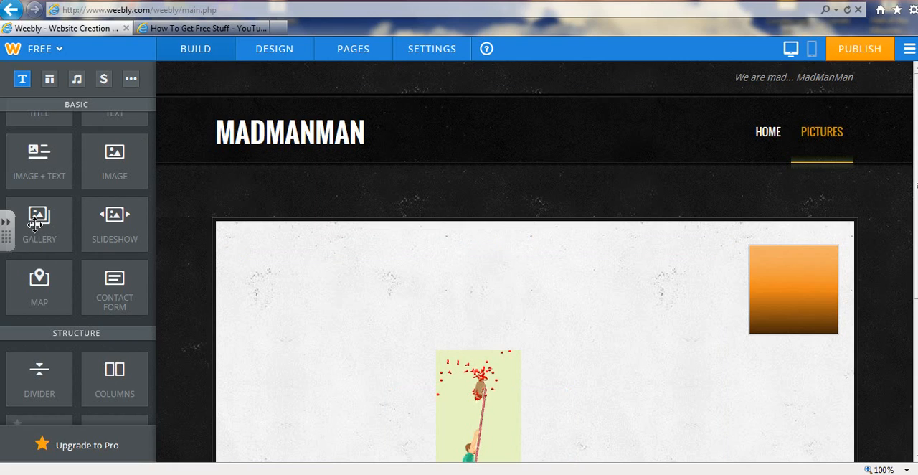
Publish the updated website and open the live site madmanman.weebly.com
click(852, 57)
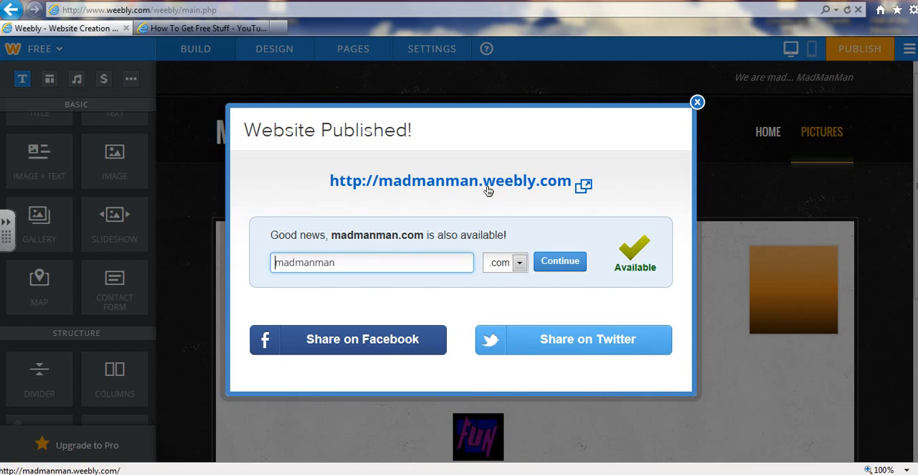
click(487, 185)
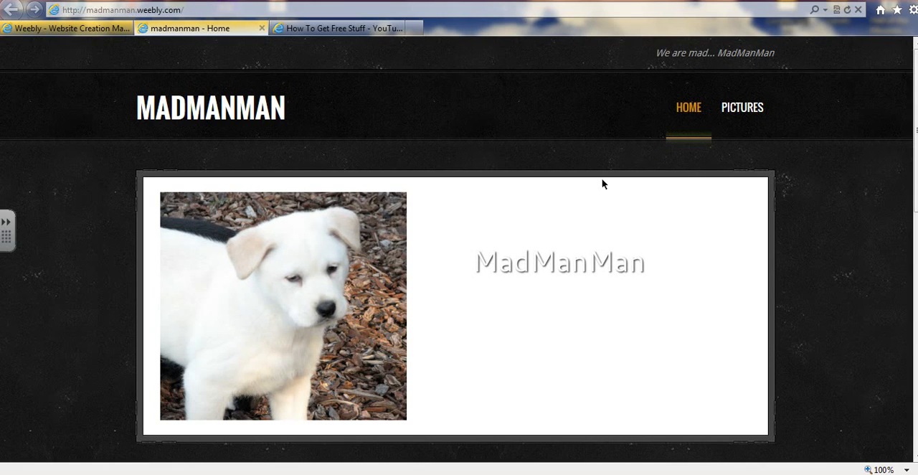
Examine the published Pictures page, advance through several slideshow images, and return to the Home page
click(768, 104)
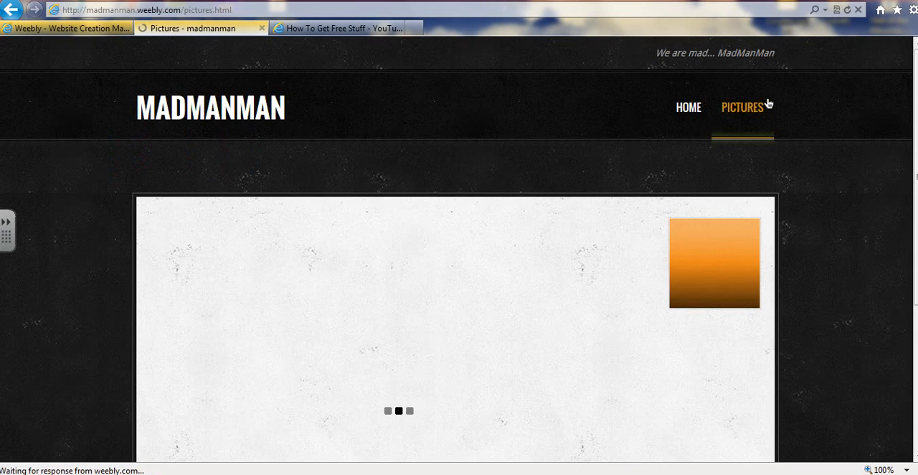
scroll(459, 287, down, 3)
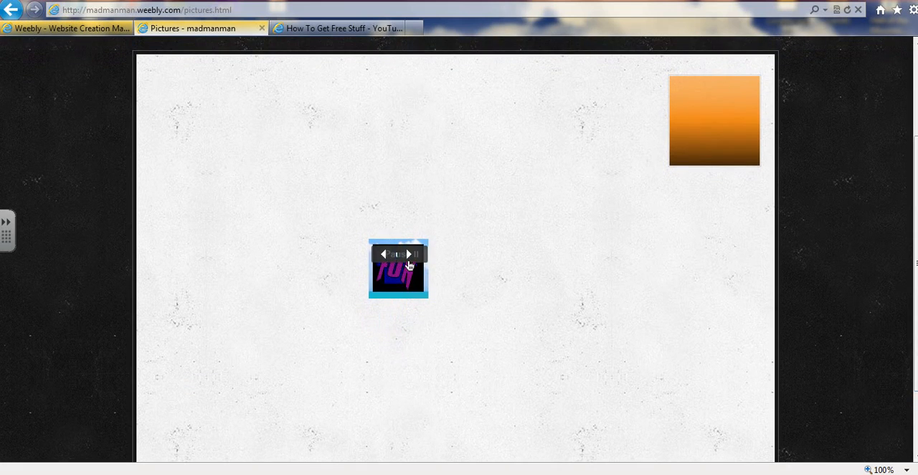
click(408, 256)
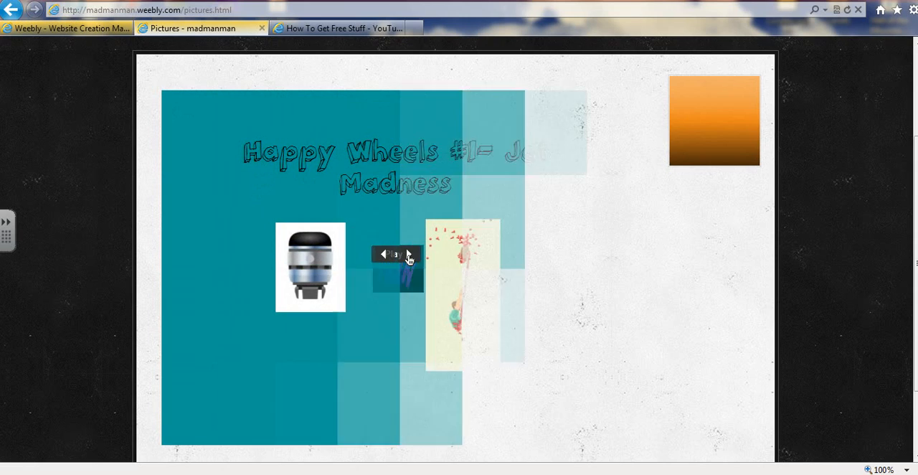
click(408, 255)
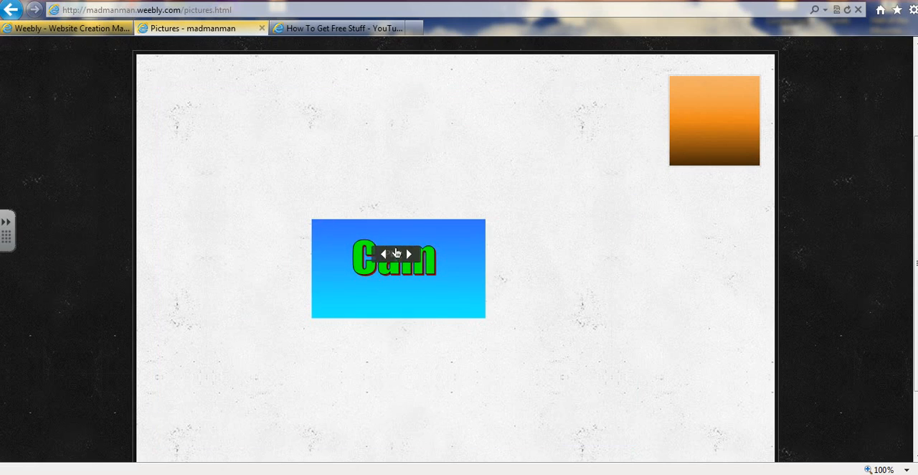
click(411, 255)
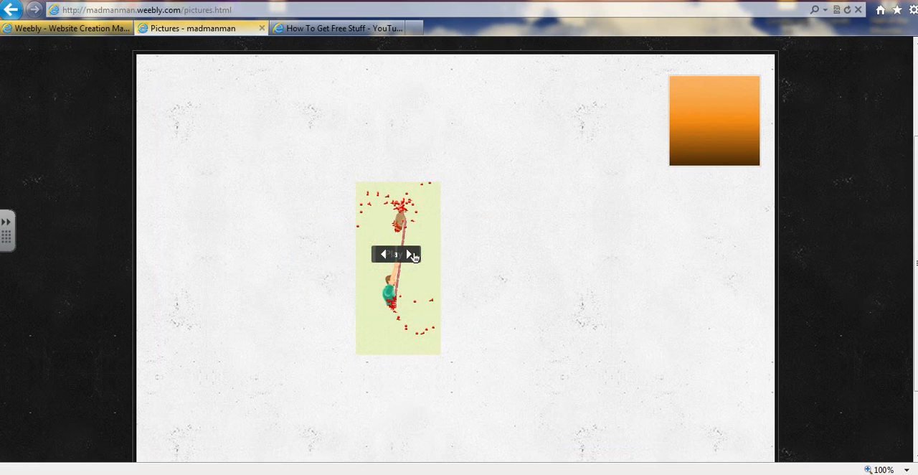
scroll(414, 257, down, 2)
scroll(415, 257, up, 5)
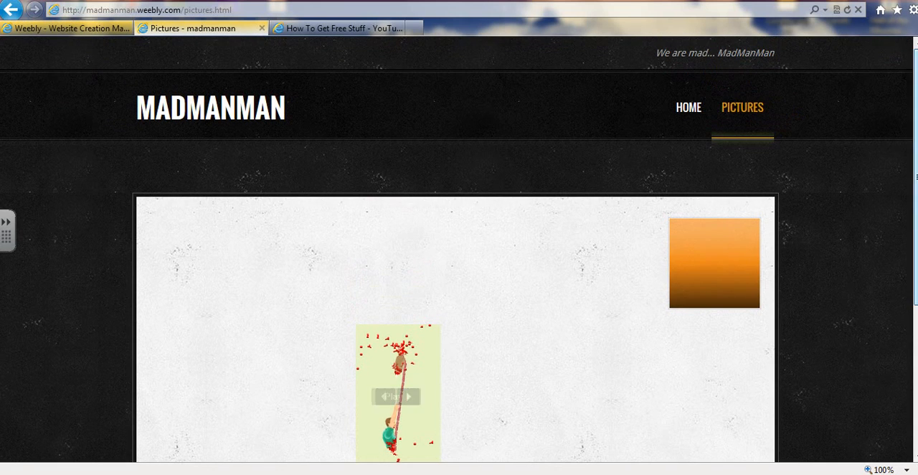
click(672, 120)
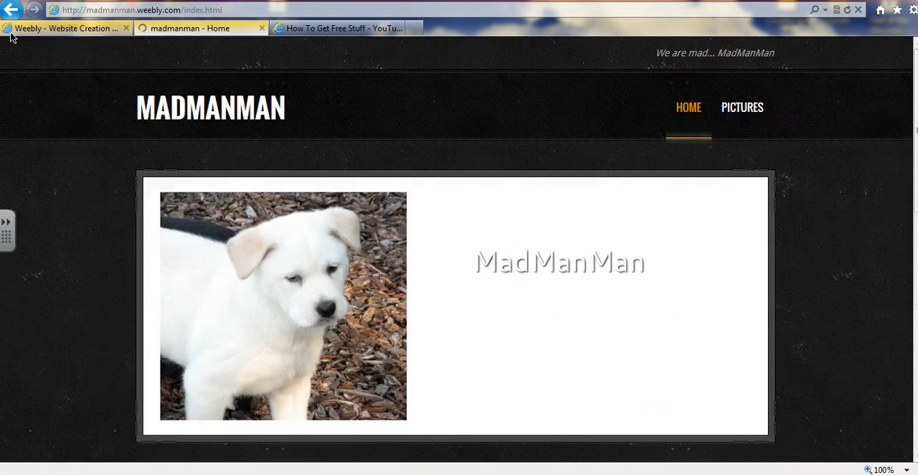
Return to the site editor, dismiss the publishing dialog and add a divider at the top of the Pictures page
click(35, 29)
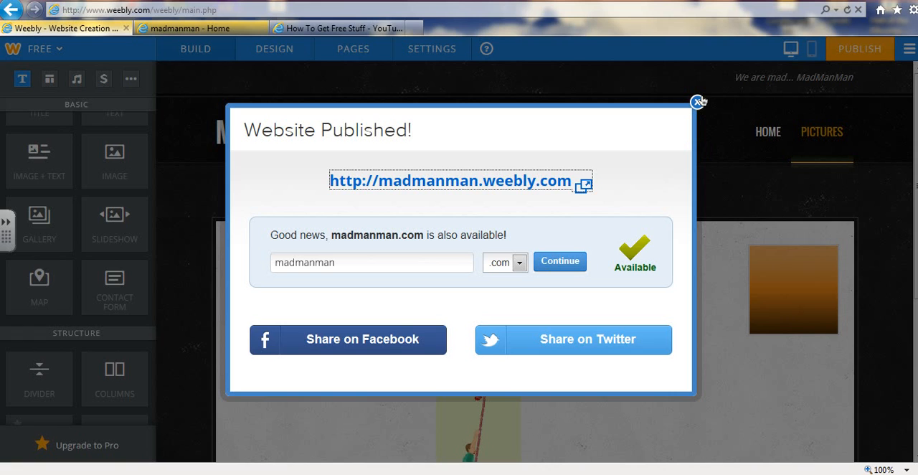
click(701, 100)
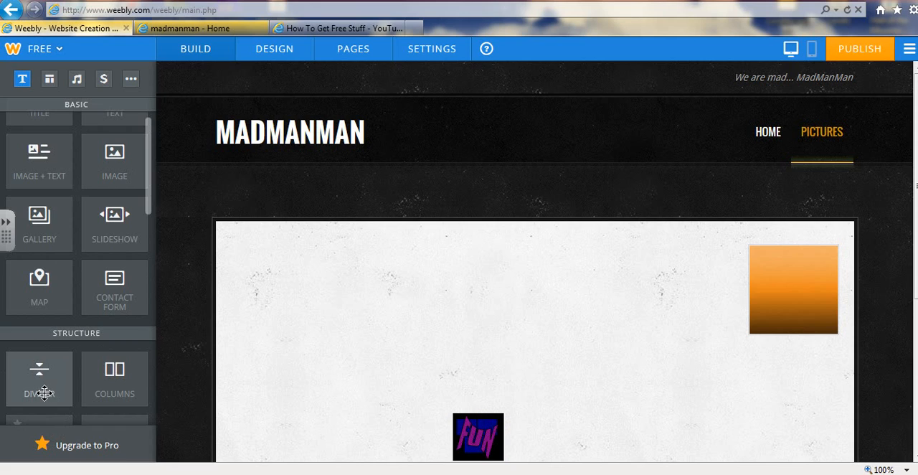
drag(521, 227, 644, 249)
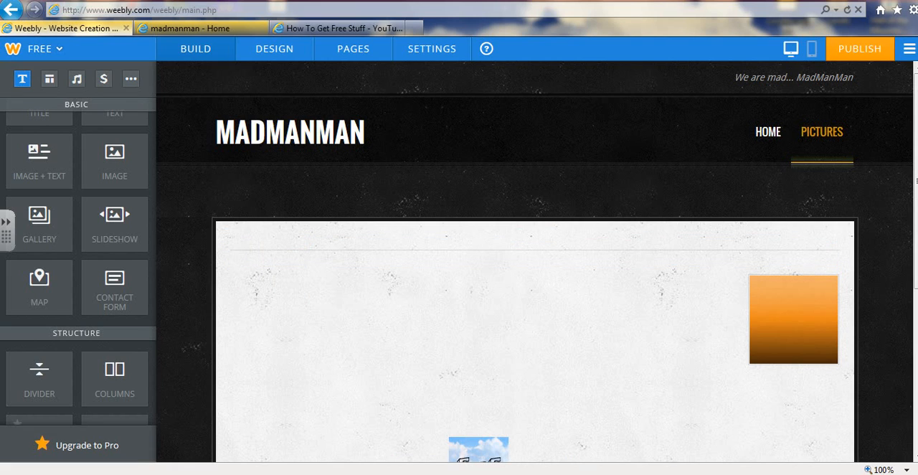
Try to place a Survey element below the slideshow at the bottom of the Pictures page
scroll(534, 266, down, 1)
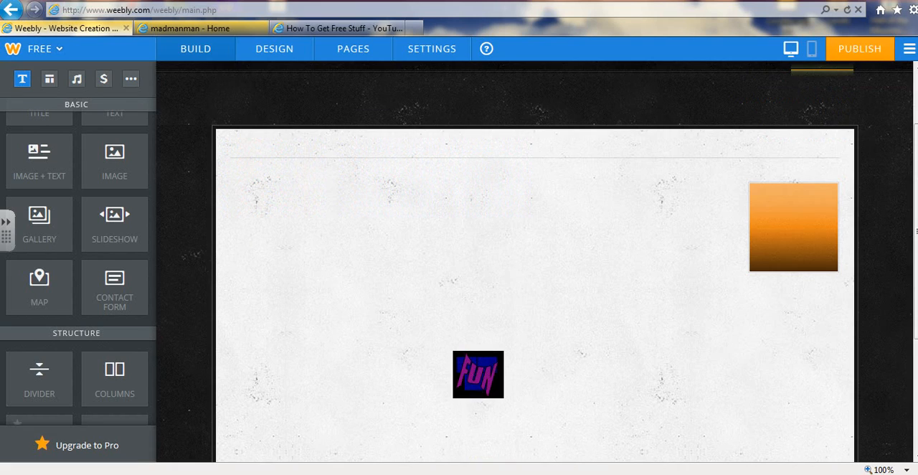
click(829, 266)
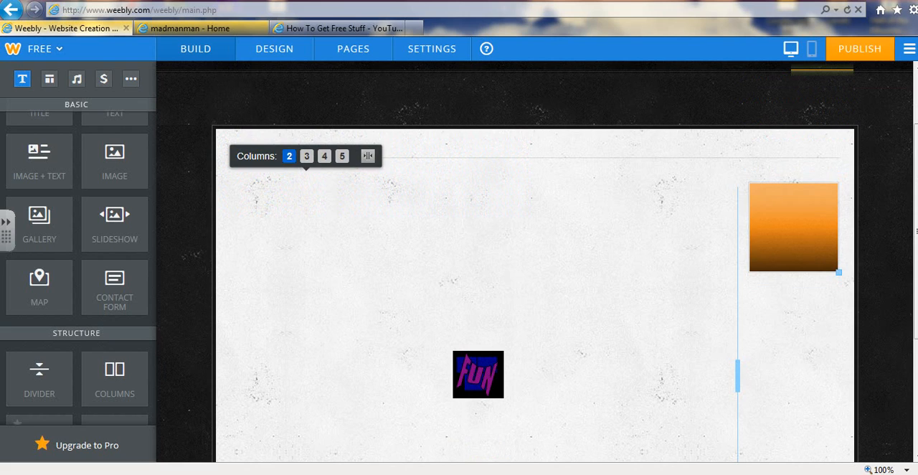
scroll(839, 332, down, 2)
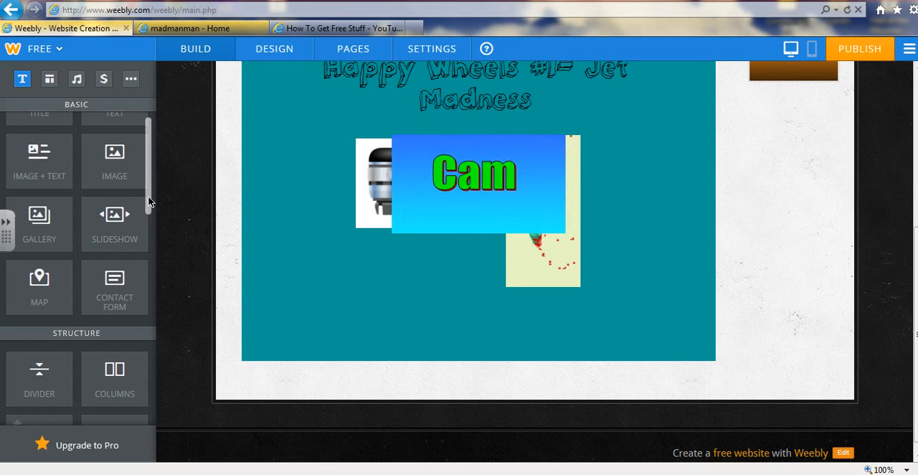
drag(148, 221, 155, 413)
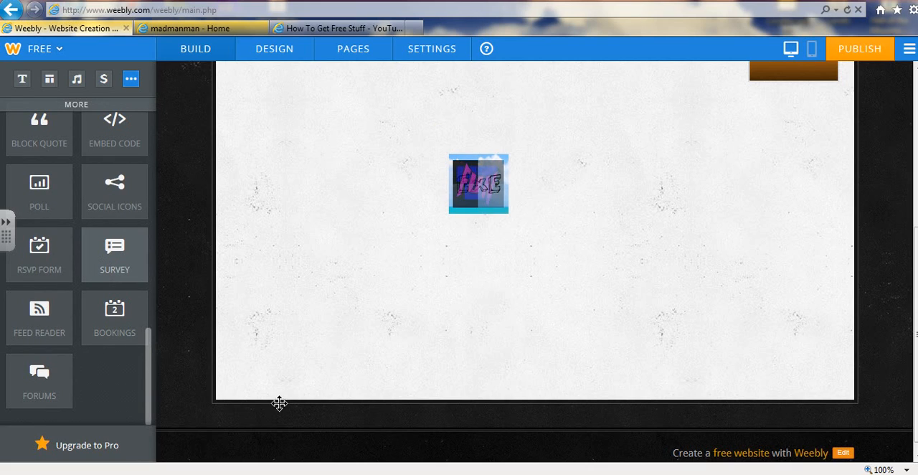
mouse_move(281, 412)
mouse_down()
mouse_move(299, 416)
mouse_move(327, 395)
mouse_move(321, 386)
mouse_move(290, 386)
mouse_move(286, 397)
mouse_up()
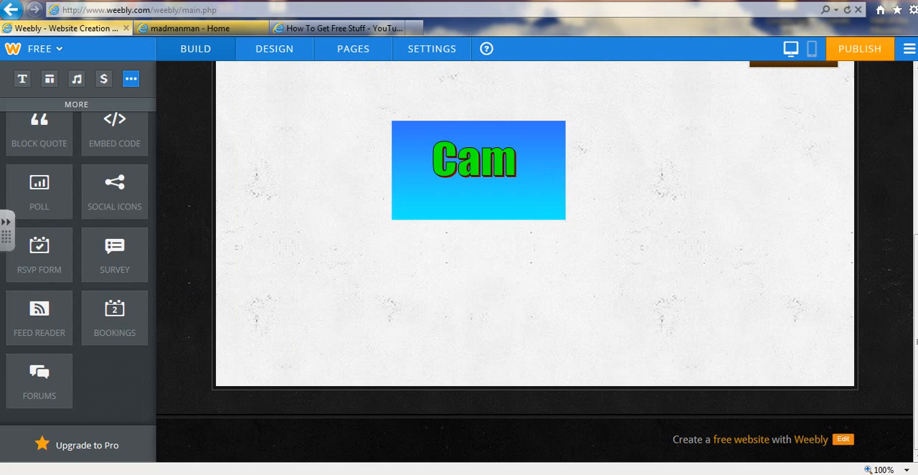
Add a Survey form at the top of the Pictures page
scroll(677, 76, up, 3)
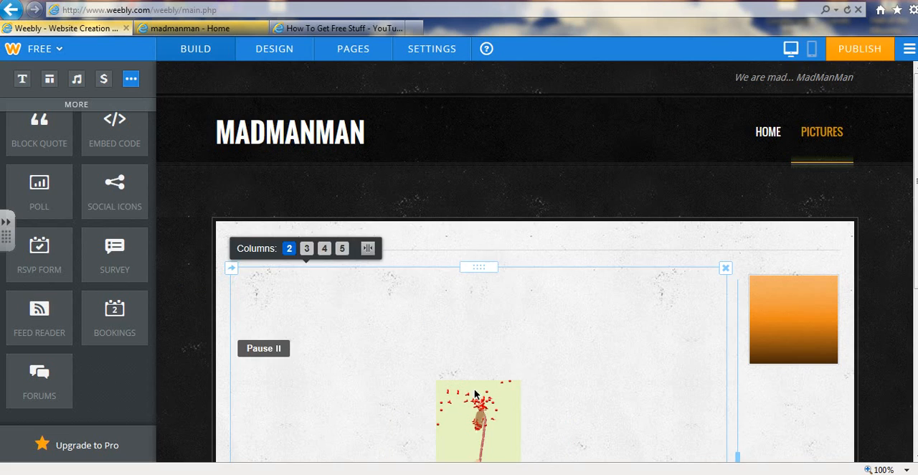
click(269, 355)
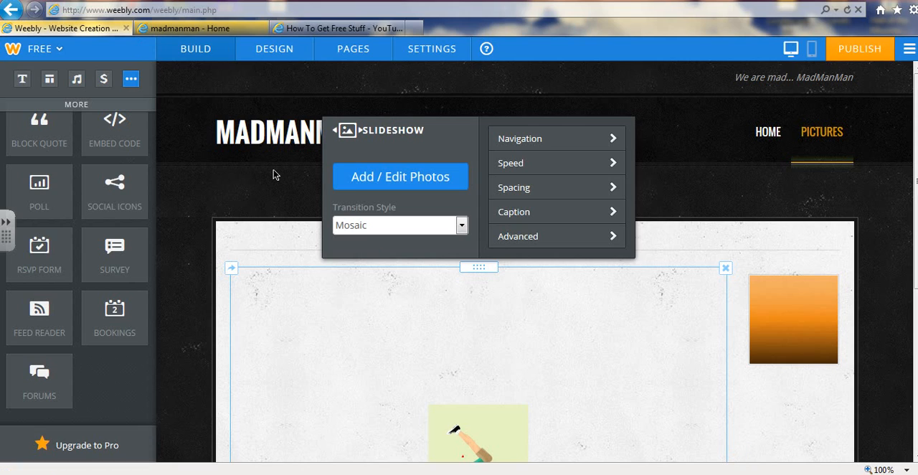
click(272, 175)
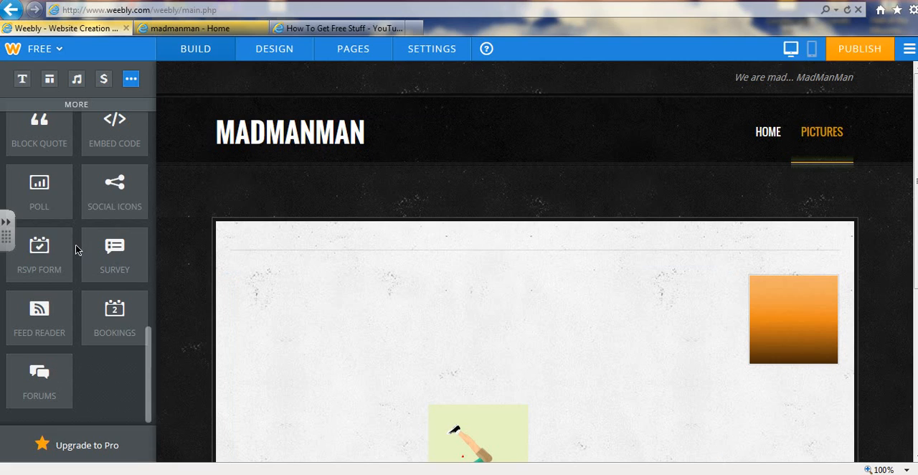
drag(115, 252, 452, 250)
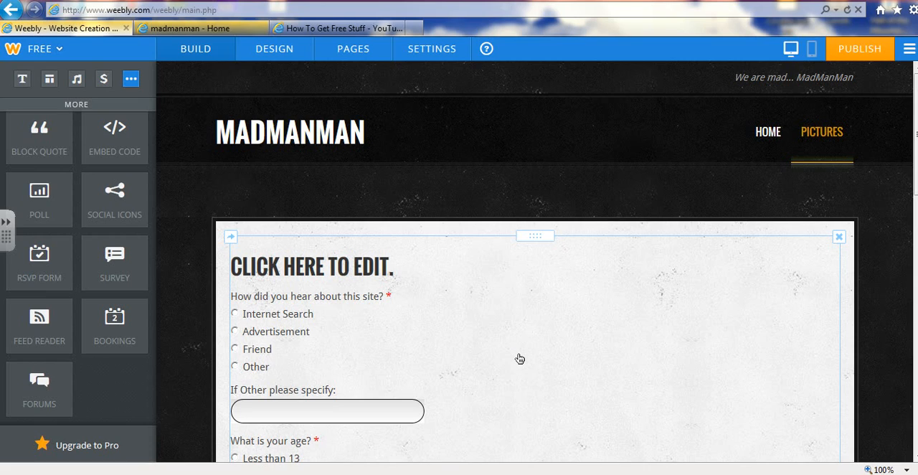
Replace the survey form's placeholder heading with "WHAT DO YOU LIKE ABOUT THE ITERNET" and save the form
click(319, 262)
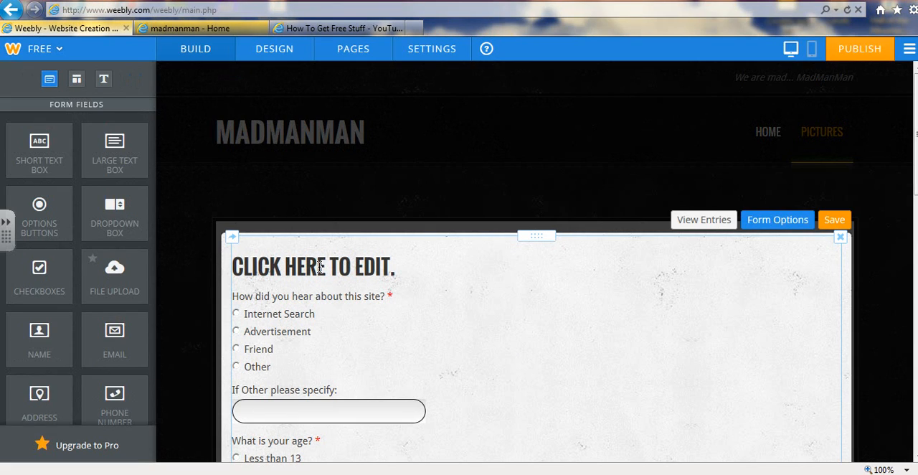
click(320, 267)
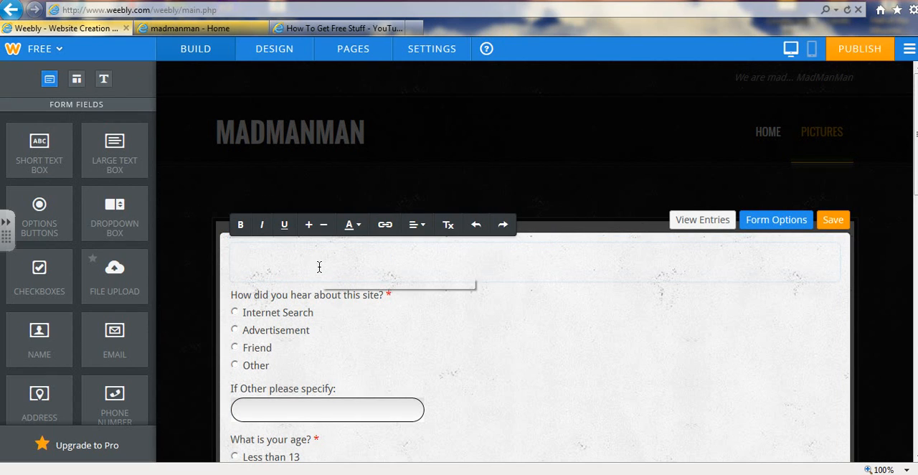
key(Caps_Lock)
key(Caps_Lock)
text(WHT)
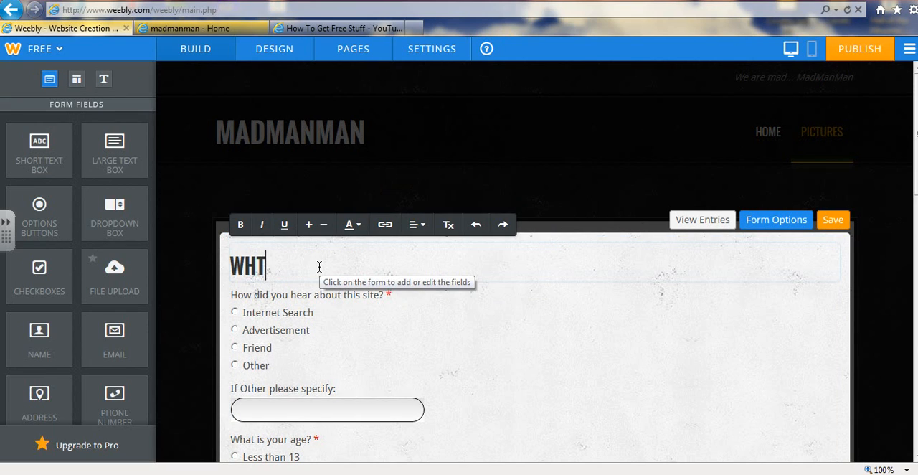
key(BackSpace)
text(AT DO YOU)
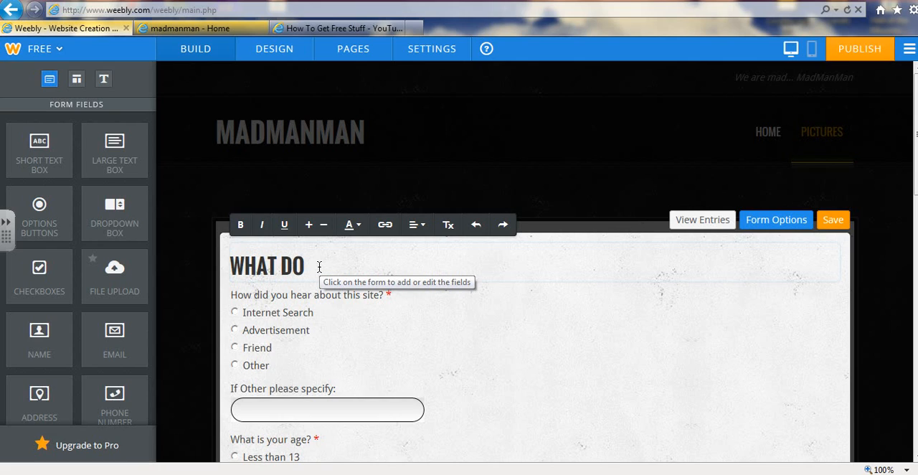
text( LIKE )
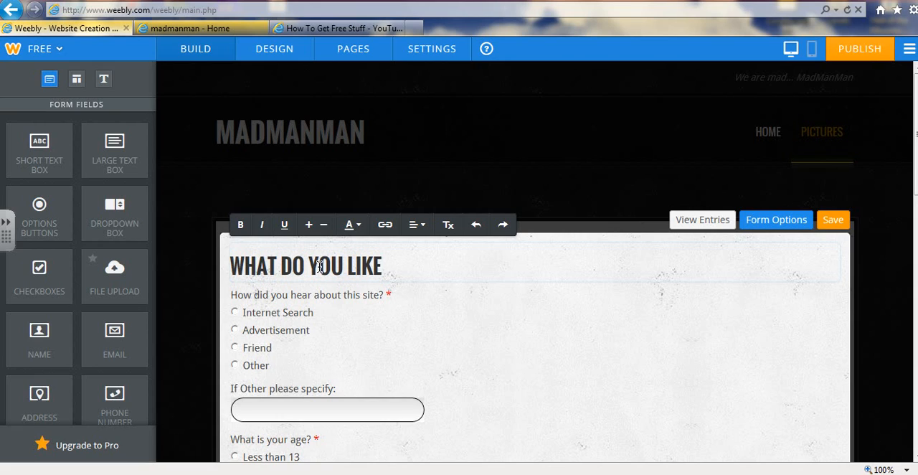
text(ABO)
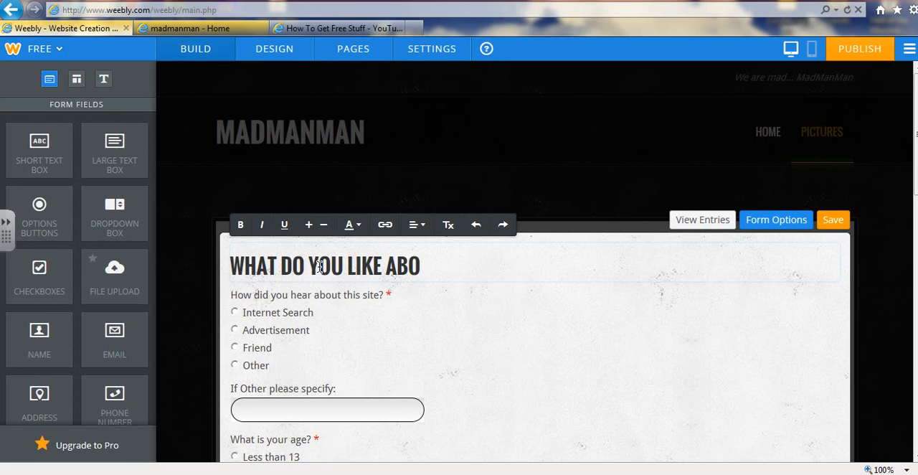
text(UT THE)
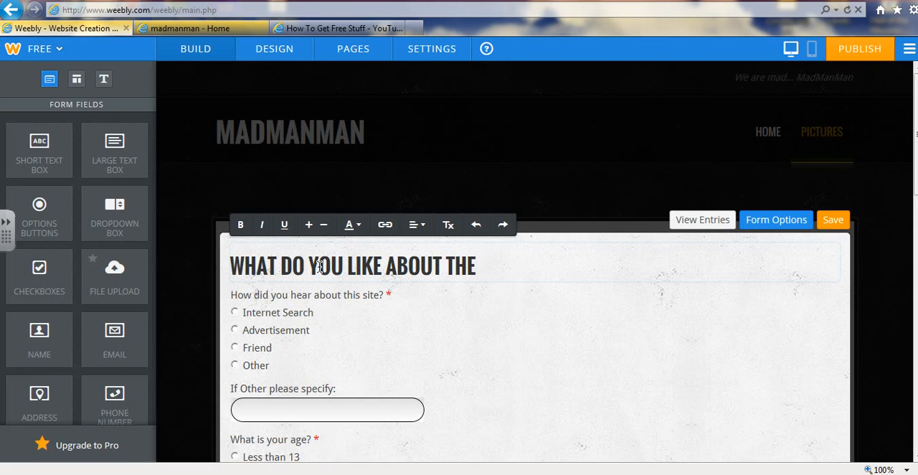
text( ITE)
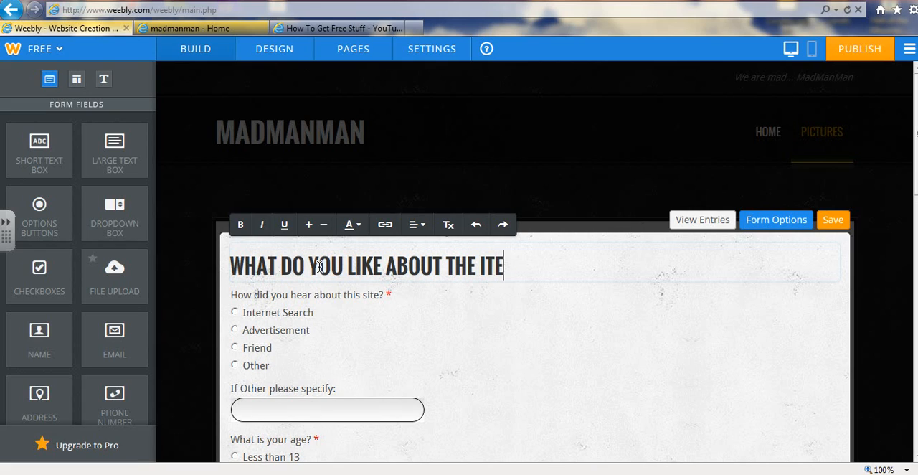
text(RNET)
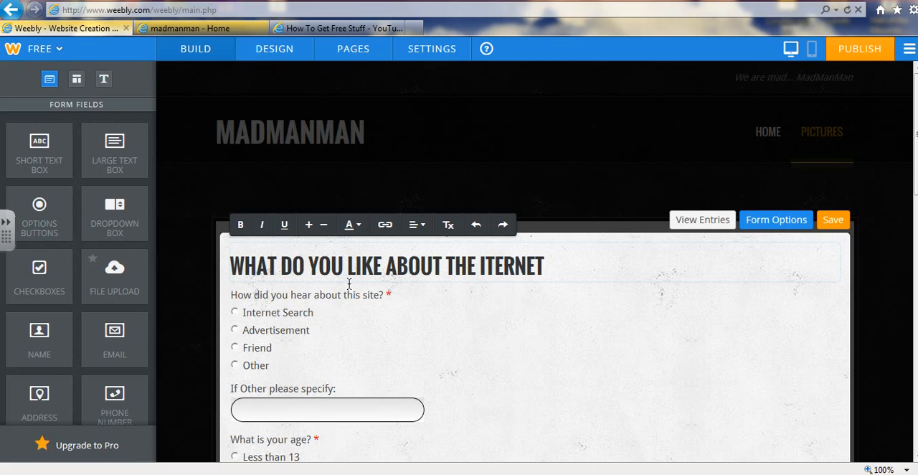
click(832, 221)
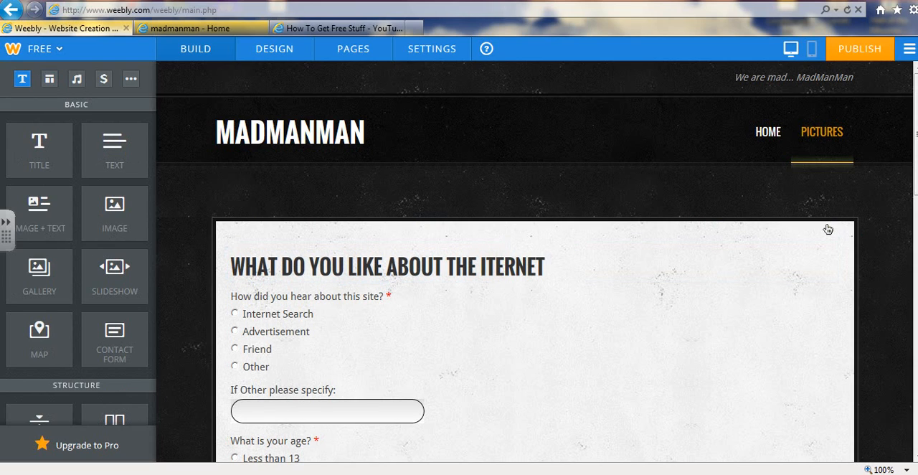
Reopen the survey form and retitle its first question "What internet browser do you use the most or like the most?"
click(466, 269)
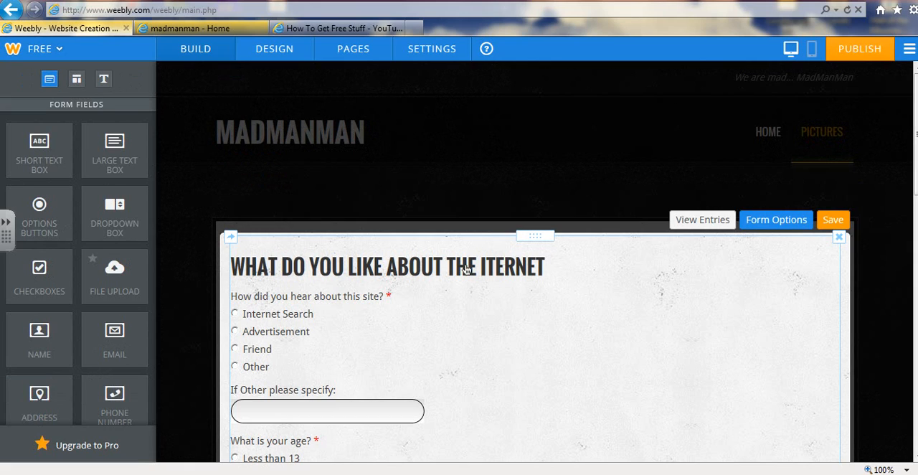
click(515, 265)
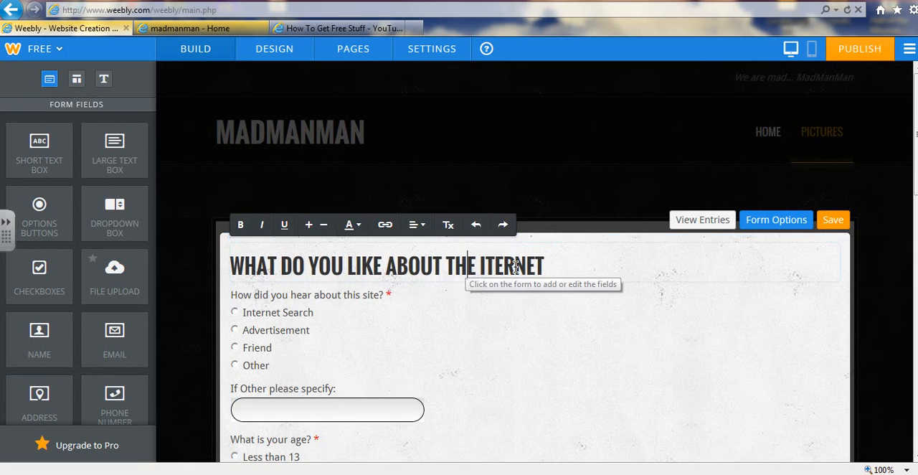
click(543, 268)
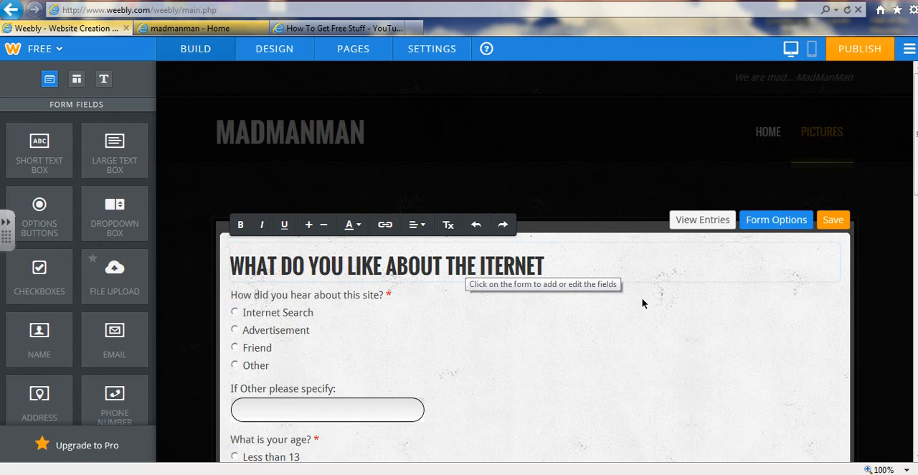
click(365, 324)
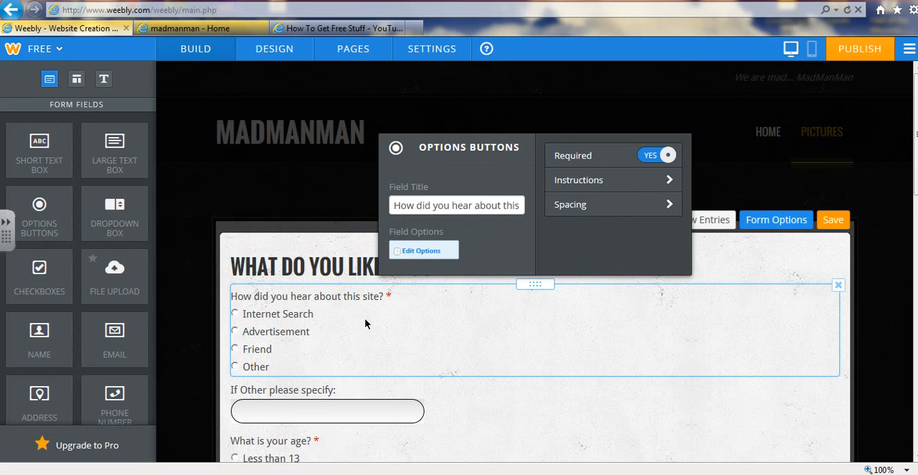
click(479, 207)
key(BackSpace)
key(BackSpace)
key(BackSpace)
key(BackSpace)
key(BackSpace)
key(BackSpace)
key(BackSpace)
key(BackSpace)
key(BackSpace)
key(BackSpace)
key(BackSpace)
key(BackSpace)
key(BackSpace)
key(BackSpace)
key(BackSpace)
key(BackSpace)
key(BackSpace)
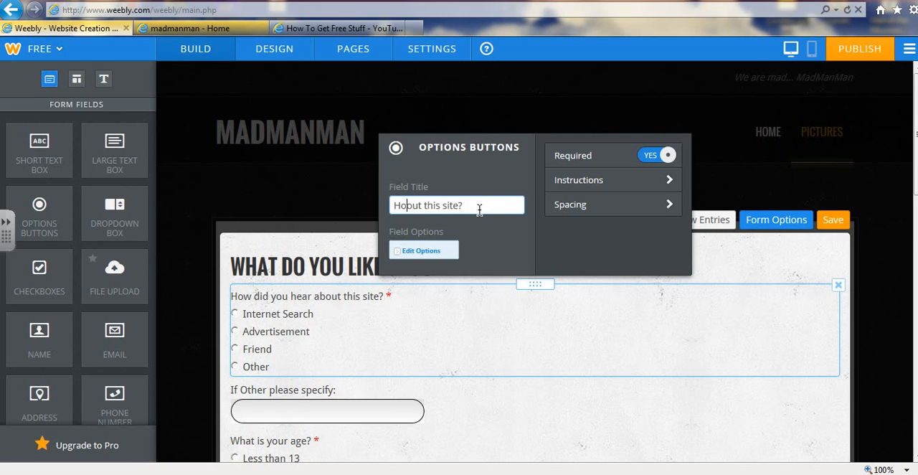
key(Delete)
key(Delete)
key(Delete)
key(Delete)
key(Delete)
key(Delete)
key(Delete)
key(Delete)
key(Delete)
key(Delete)
key(Delete)
key(Delete)
key(Delete)
key(Delete)
key(BackSpace)
key(BackSpace)
text(What internet)
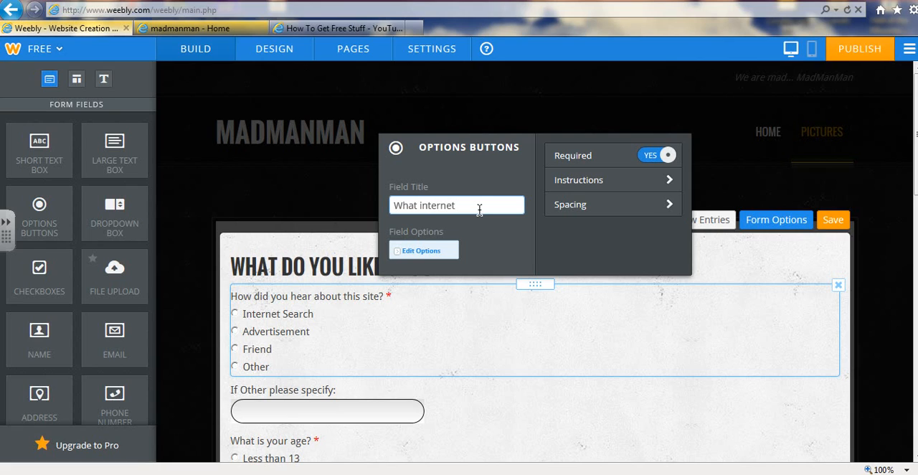
text( browser do you)
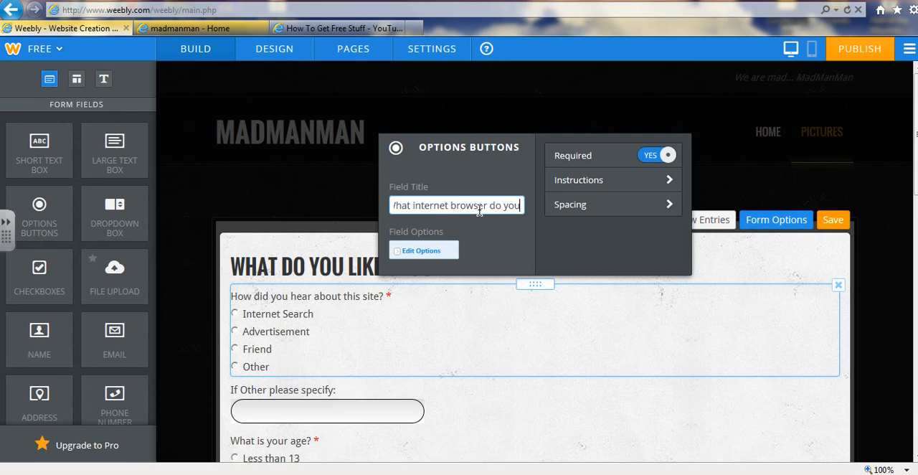
text( use )
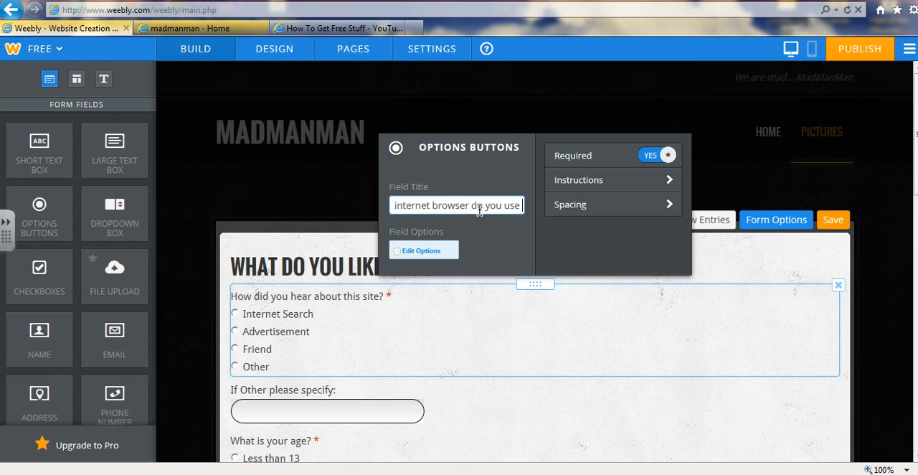
text(the mo)
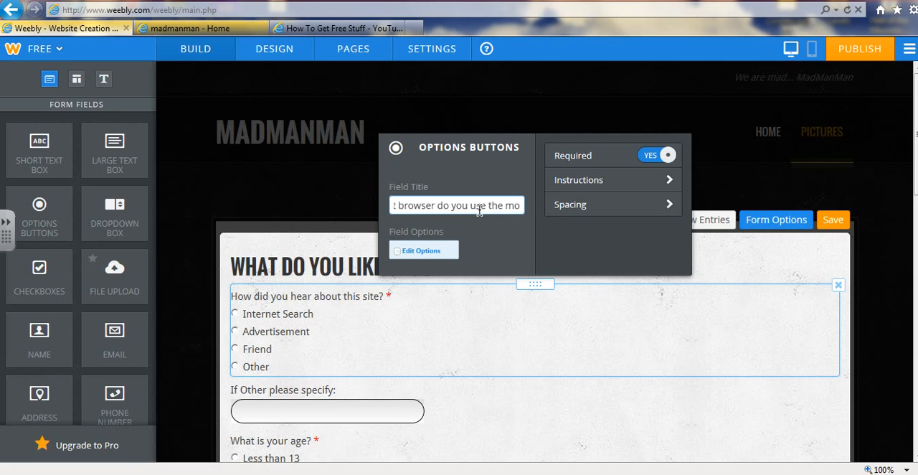
text(st o)
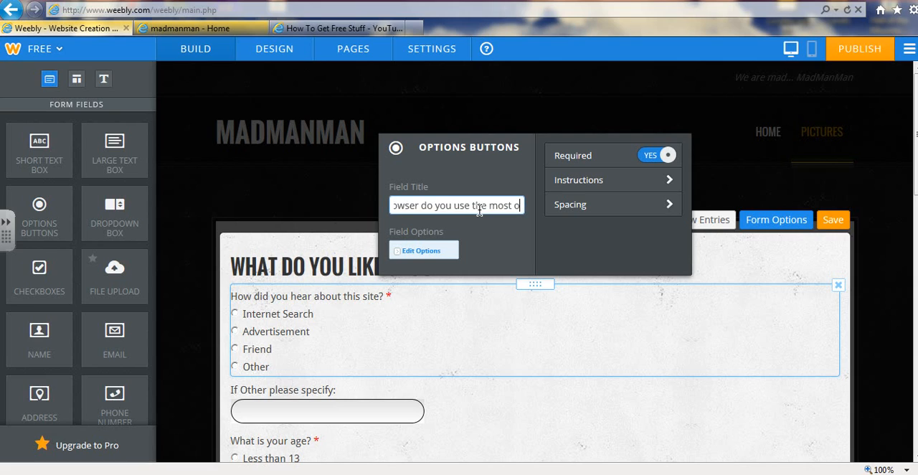
text(r like)
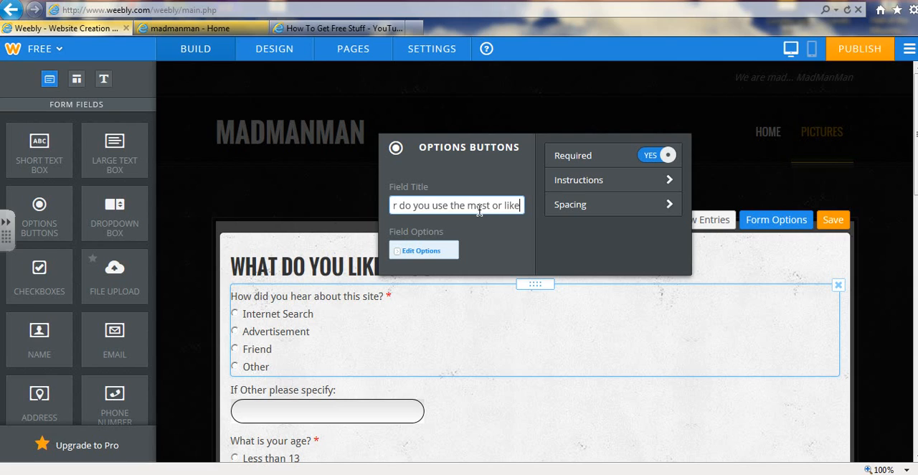
text( tgh)
key(BackSpace)
key(BackSpace)
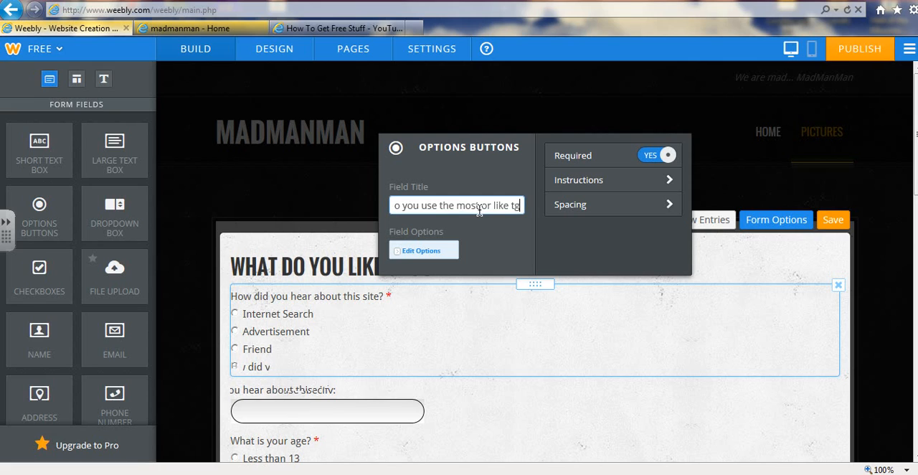
text(he mo)
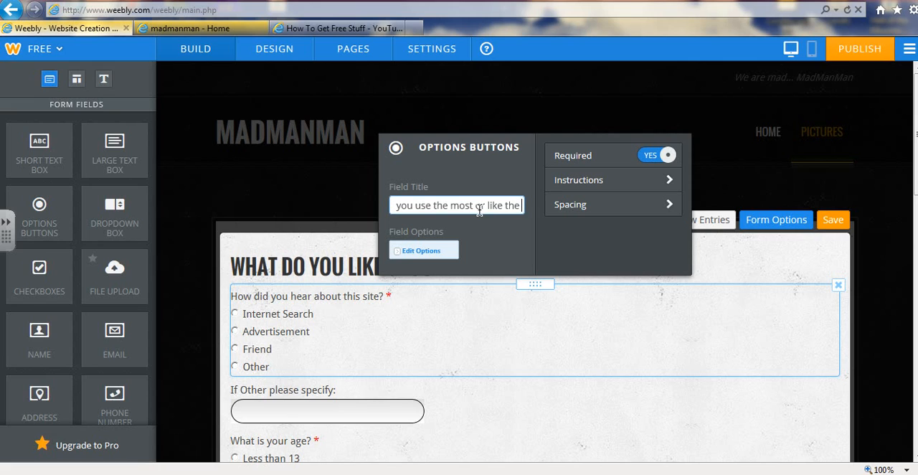
text(st)
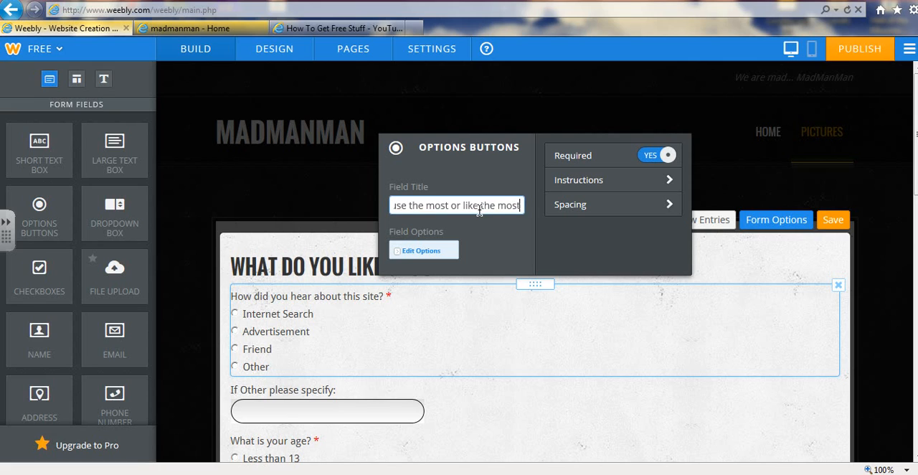
text(?)
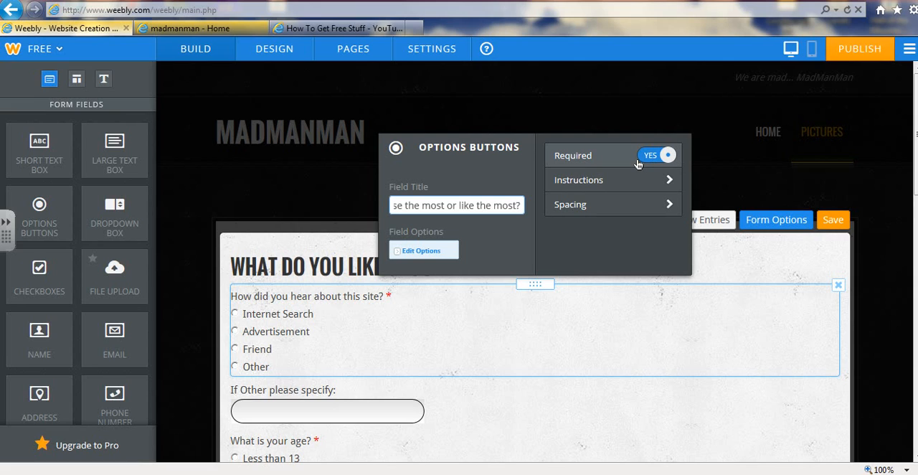
Add the instructions "Choose what you like" to the browser question and close its settings
click(647, 189)
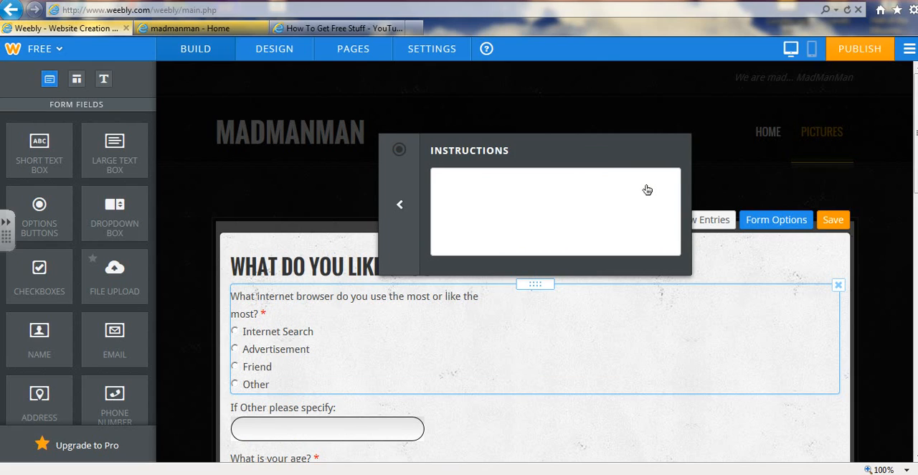
click(499, 207)
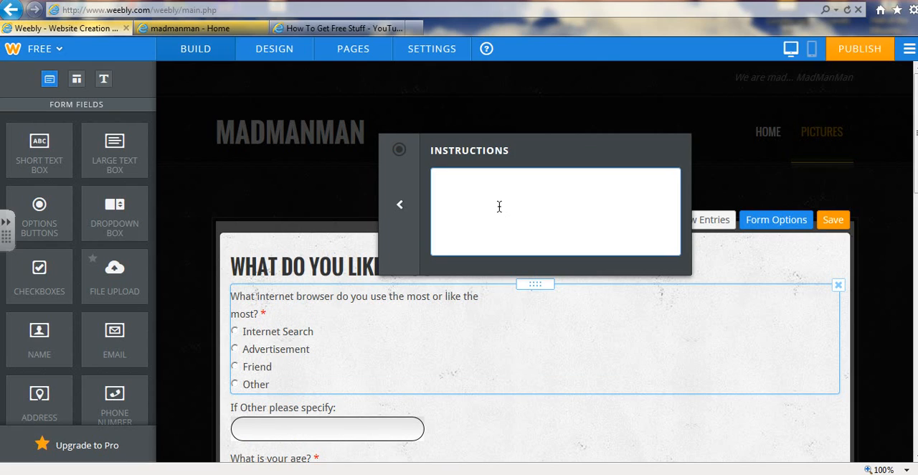
key(Caps_Lock)
text(C)
key(Caps_Lock)
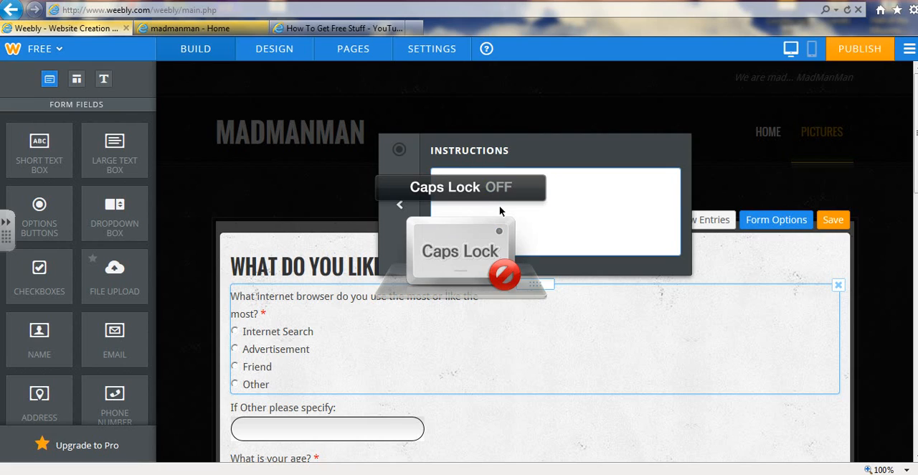
text(h)
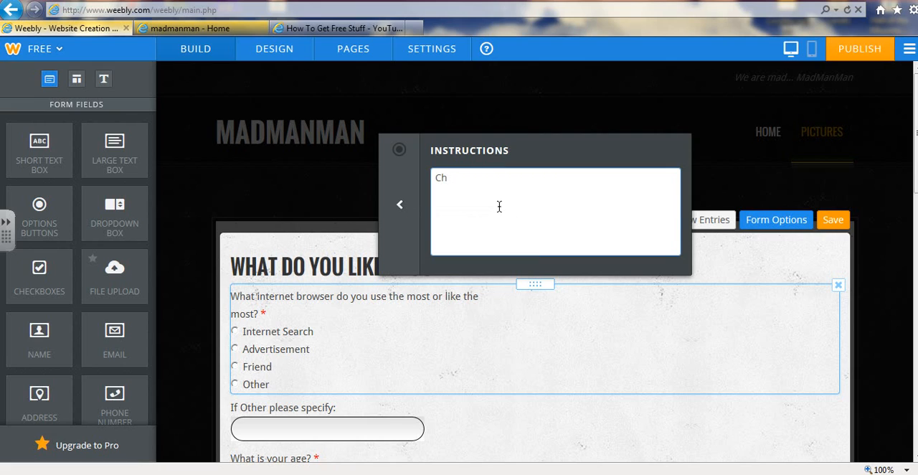
text(oose what you like)
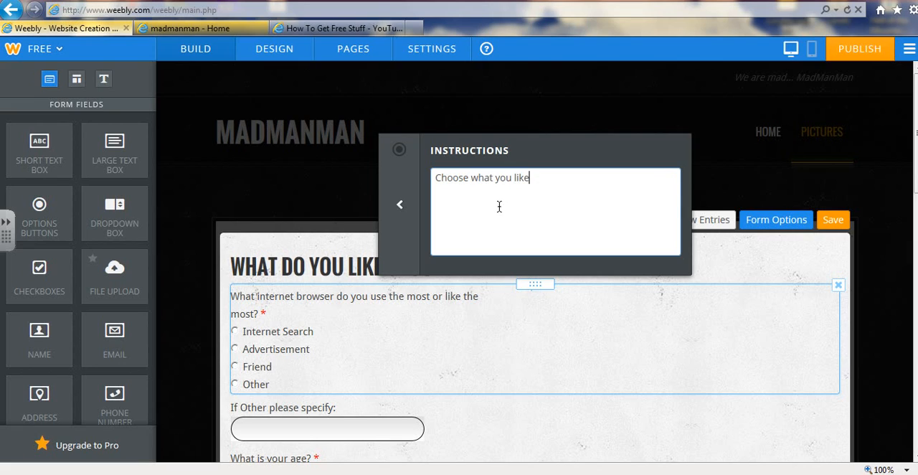
click(873, 276)
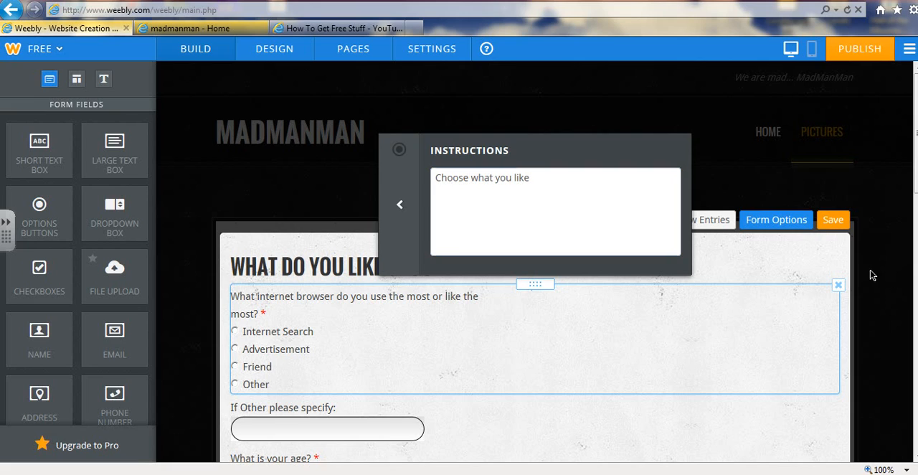
click(533, 228)
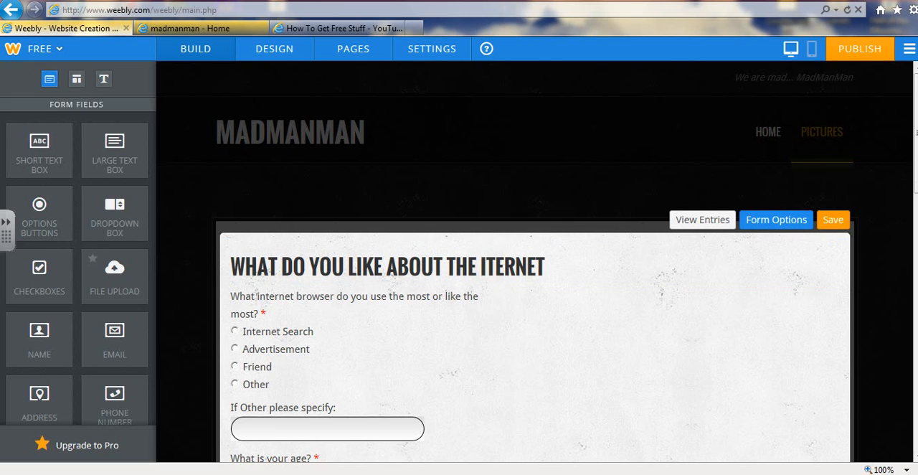
scroll(534, 287, down, 1)
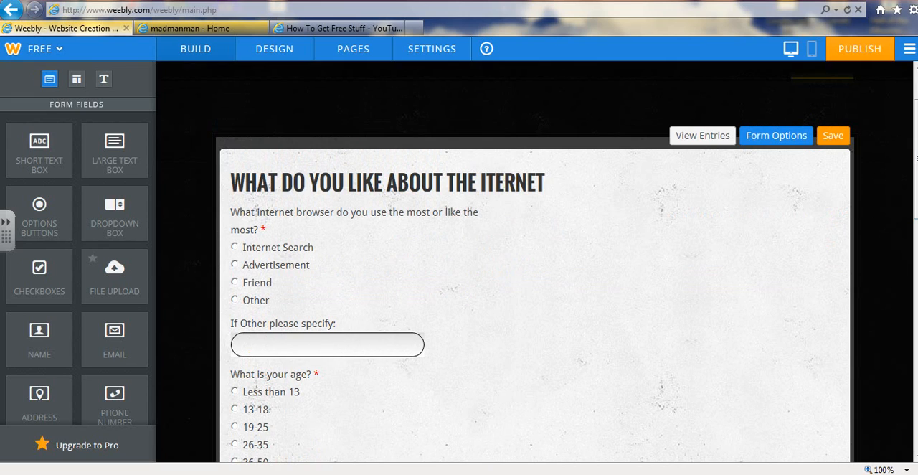
scroll(534, 287, down, 2)
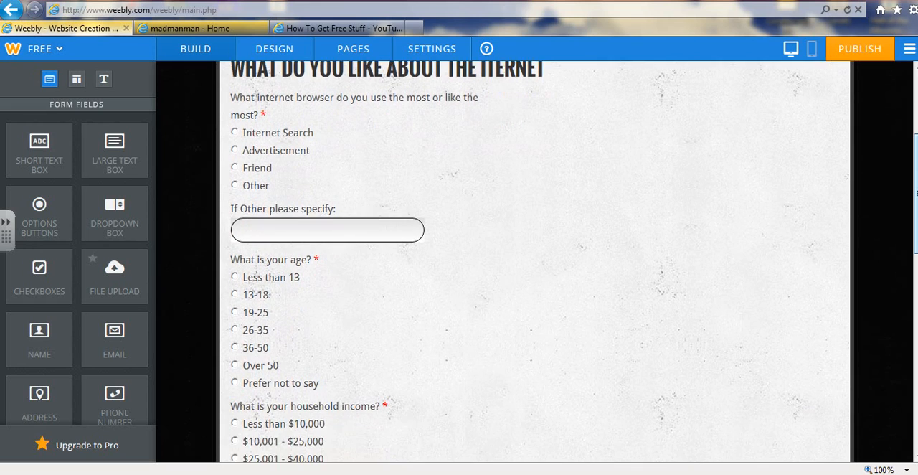
scroll(535, 287, down, 2)
scroll(534, 287, up, 2)
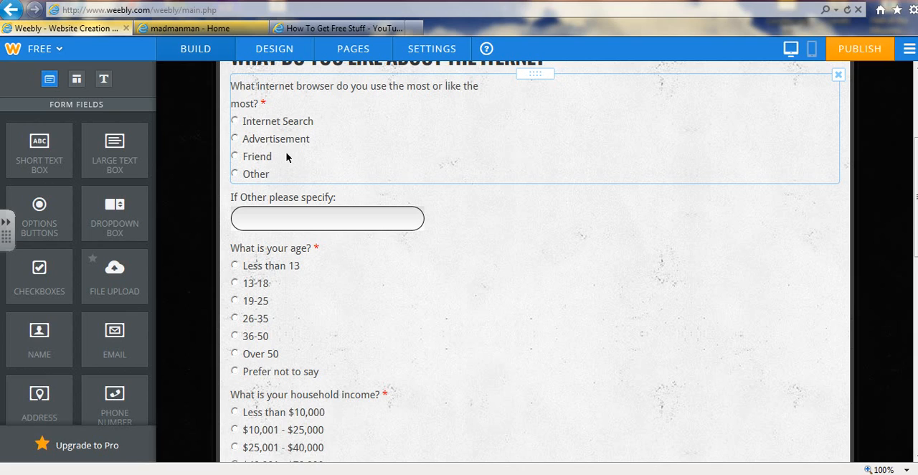
Open the answer options of the browser question and change the first option to "Internet Explorer"
click(286, 157)
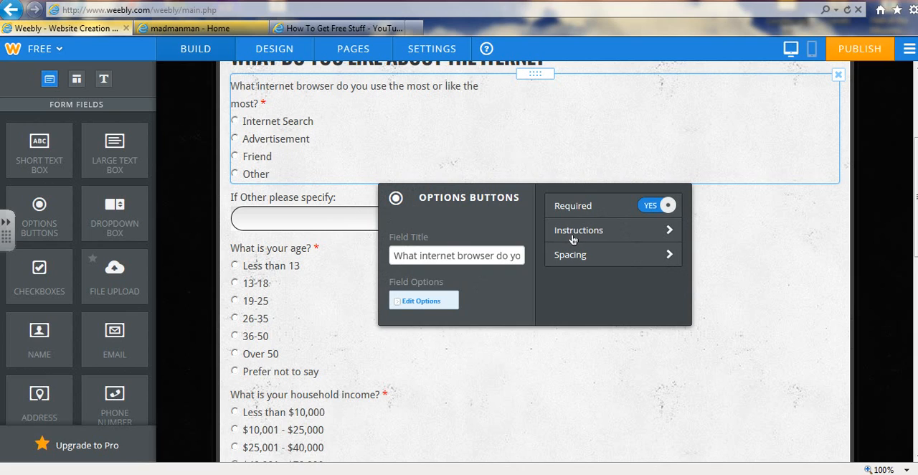
click(415, 300)
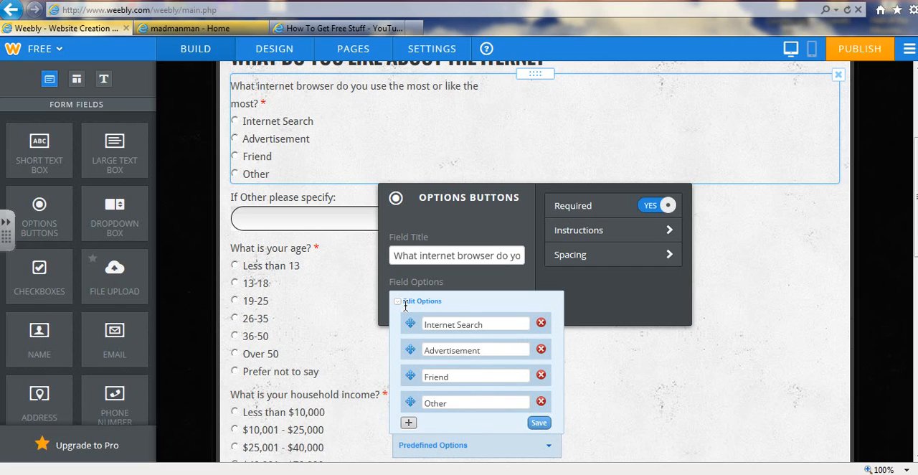
double_click(448, 323)
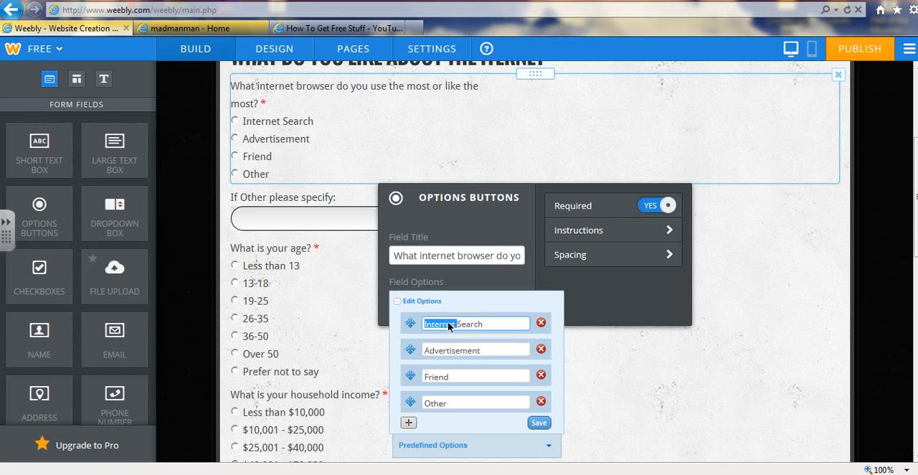
drag(448, 326, 483, 327)
click(487, 327)
double_click(488, 326)
click(488, 326)
double_click(488, 326)
key(ctrl+a)
key(BackSpace)
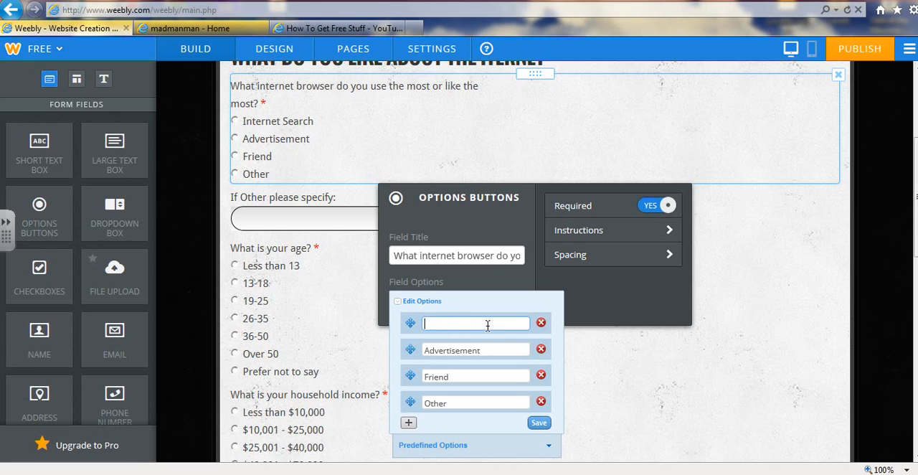
text(Internet)
key(Caps_Lock)
text(E)
key(Caps_Lock)
text(xplorer 9)
key(BackSpace)
Replace the browser question's "Advertisement" option with "Mozzila Firefox"
click(511, 351)
double_click(513, 352)
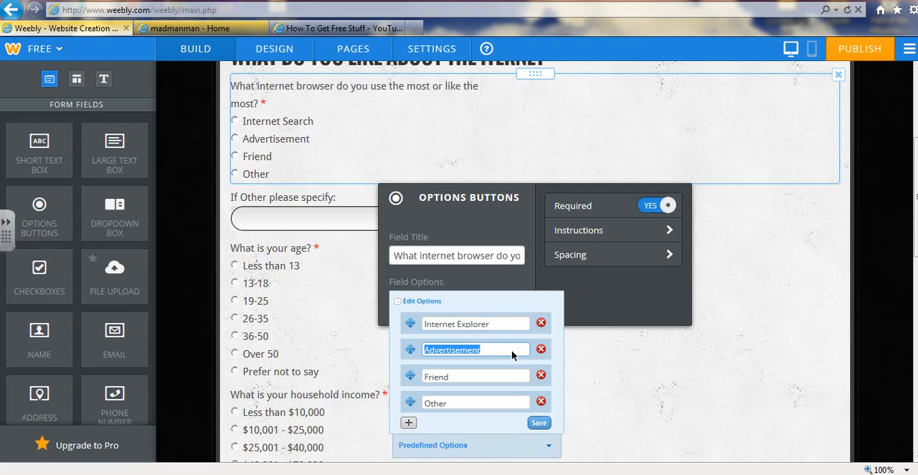
key(BackSpace)
text(Mo)
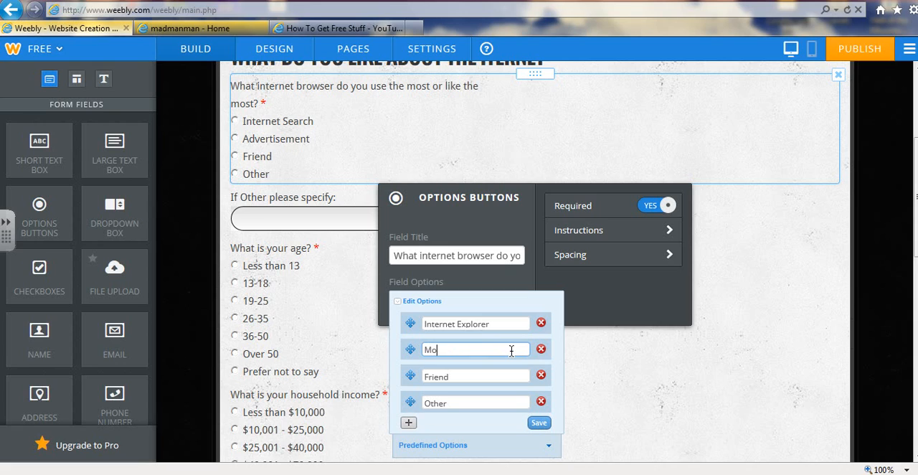
text(zzila Firefox)
Replace the "Friend" option with "Google Chrome" and save the browser question's options
key(Tab)
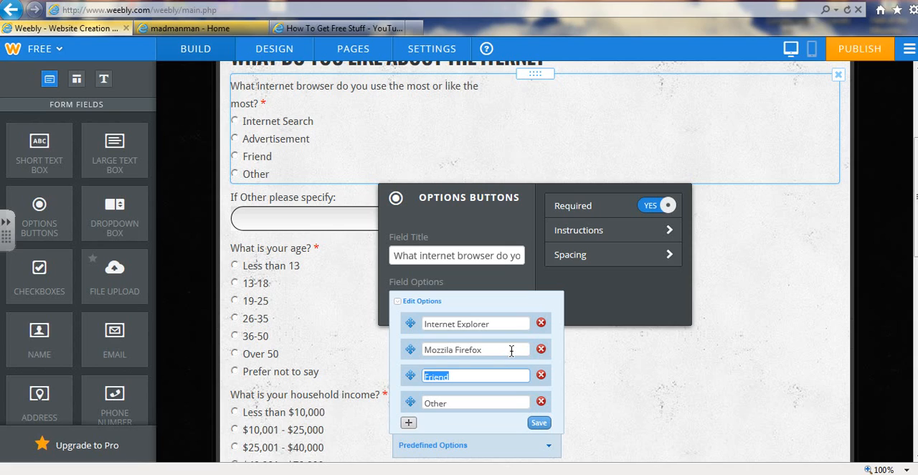
key(BackSpace)
text(Googl)
text(e Chrome)
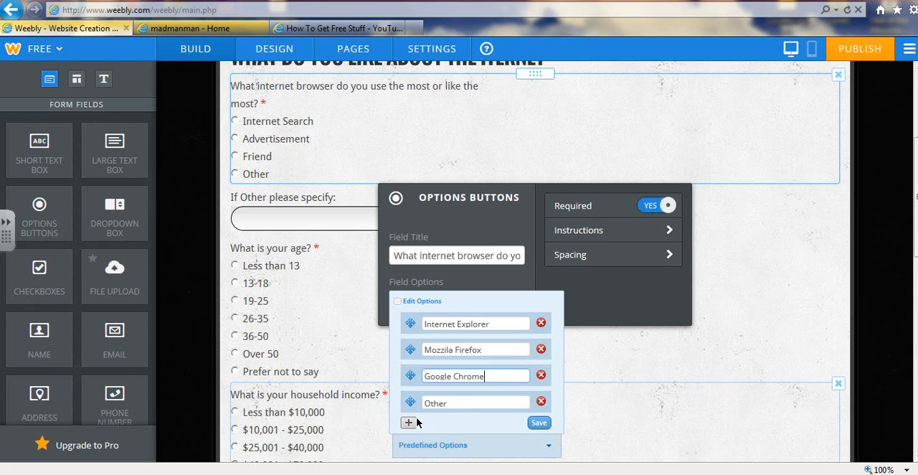
click(538, 423)
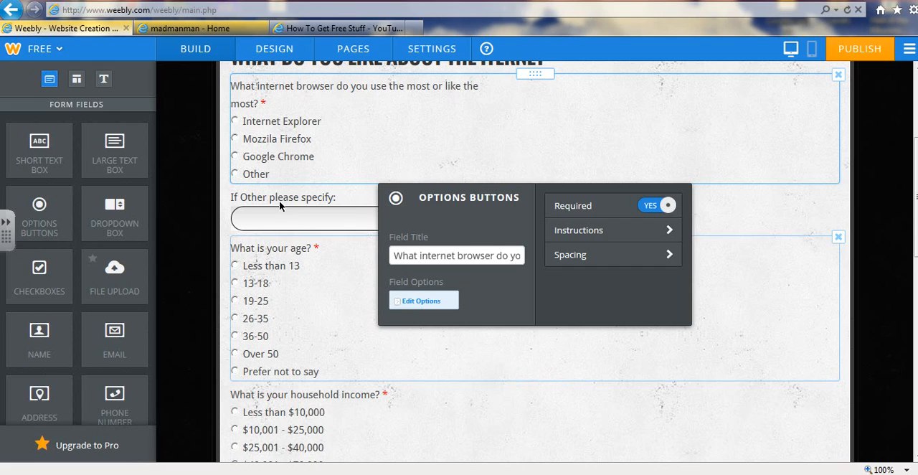
Delete the "If Other please specify:" text field from the survey form
click(347, 213)
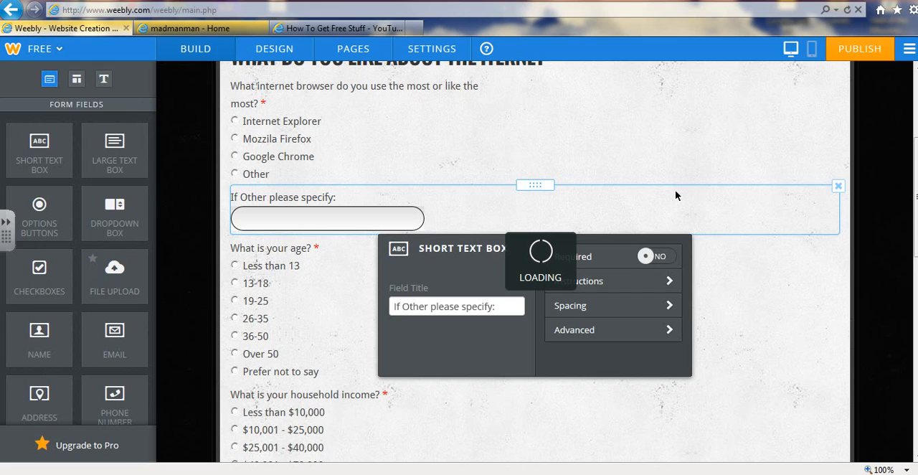
click(838, 187)
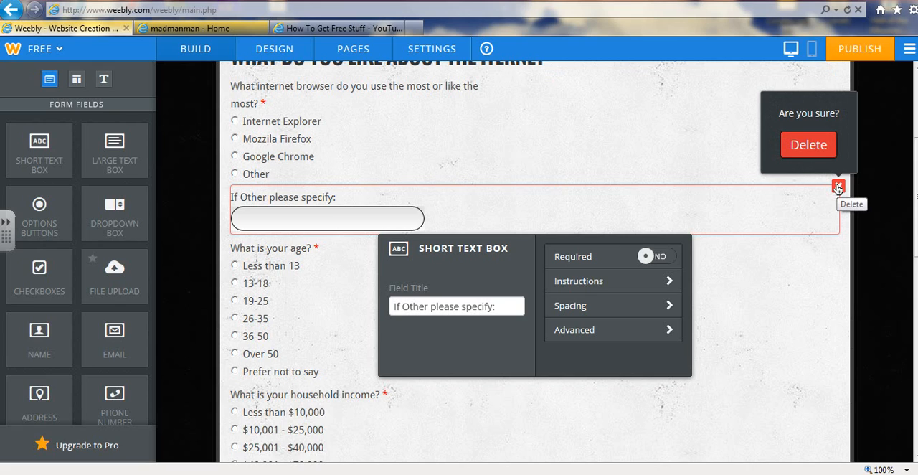
click(809, 145)
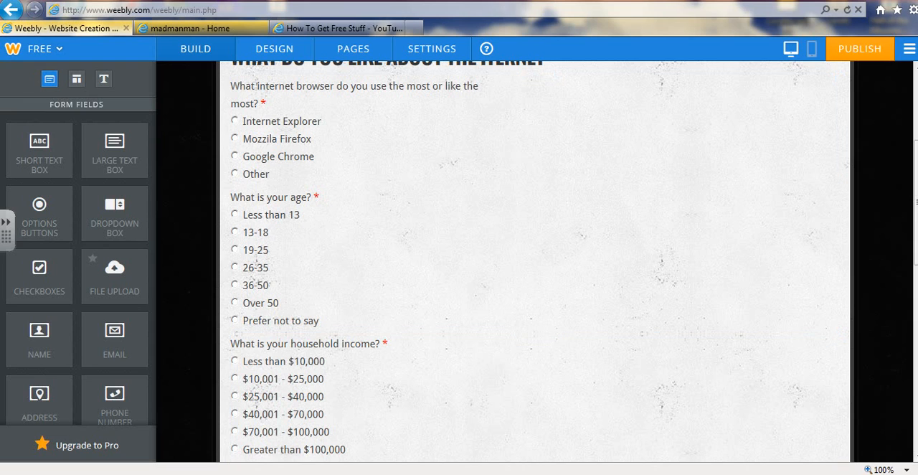
Check the survey form's name and submission e-mail settings near the Submit button, and close them
scroll(162, 316, down, 4)
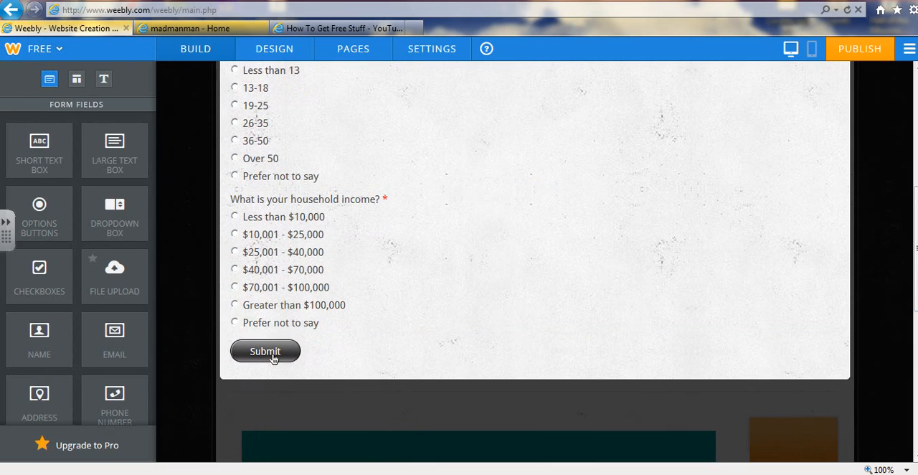
click(273, 358)
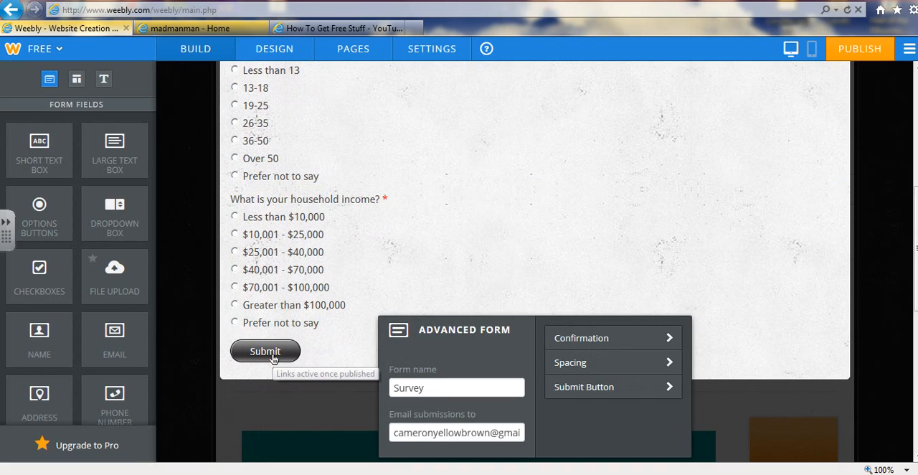
click(488, 432)
double_click(490, 433)
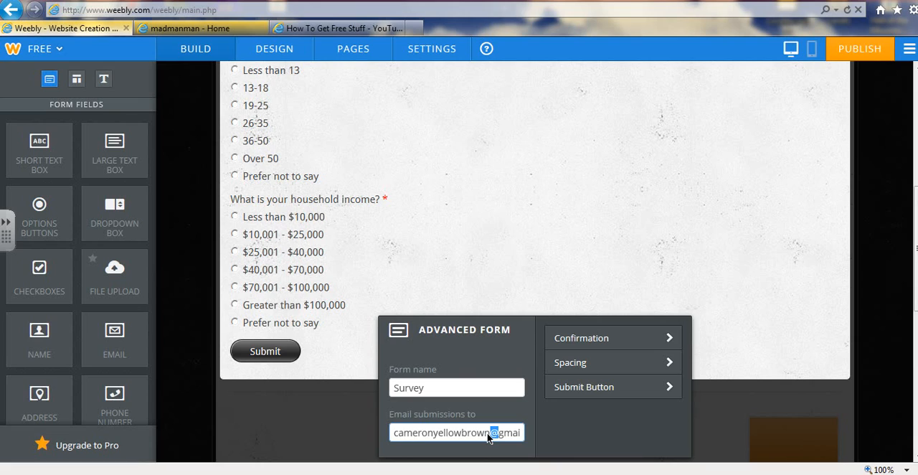
click(214, 384)
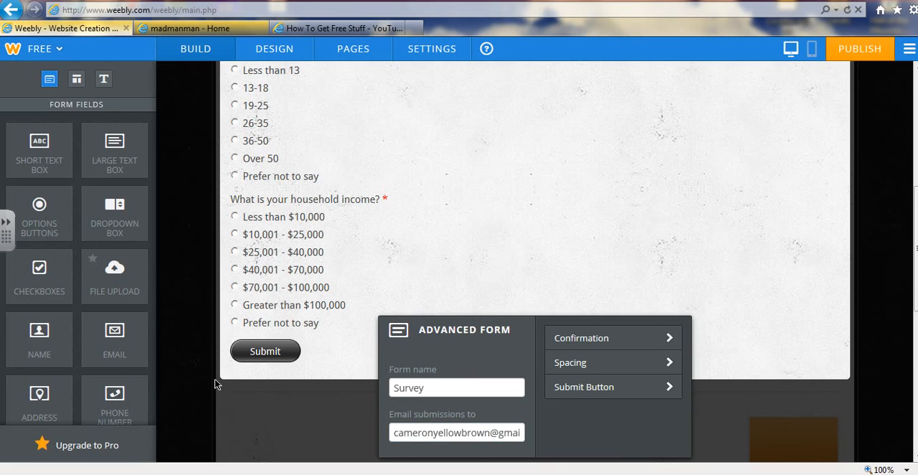
scroll(215, 384, down, 5)
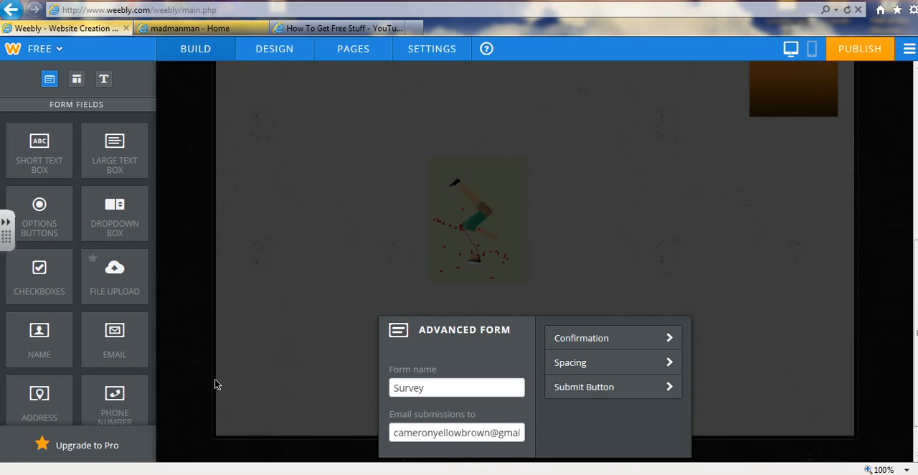
click(214, 385)
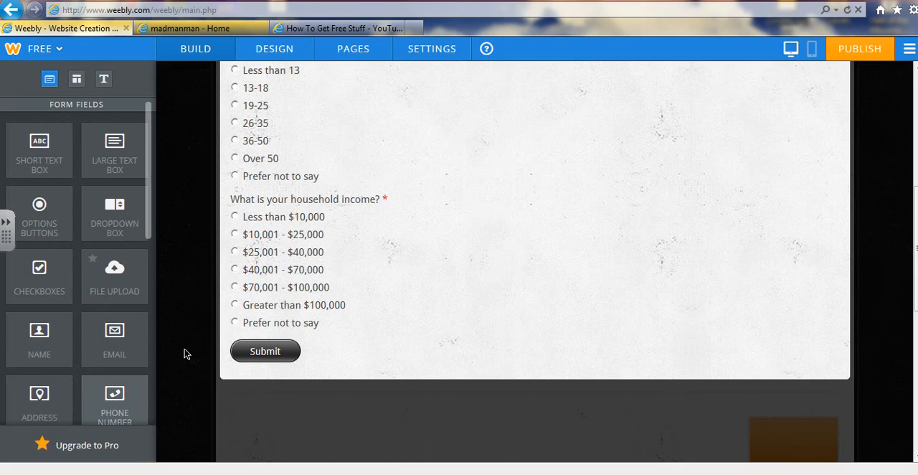
Select the Home page in the site's page list and save and open it for editing
click(337, 49)
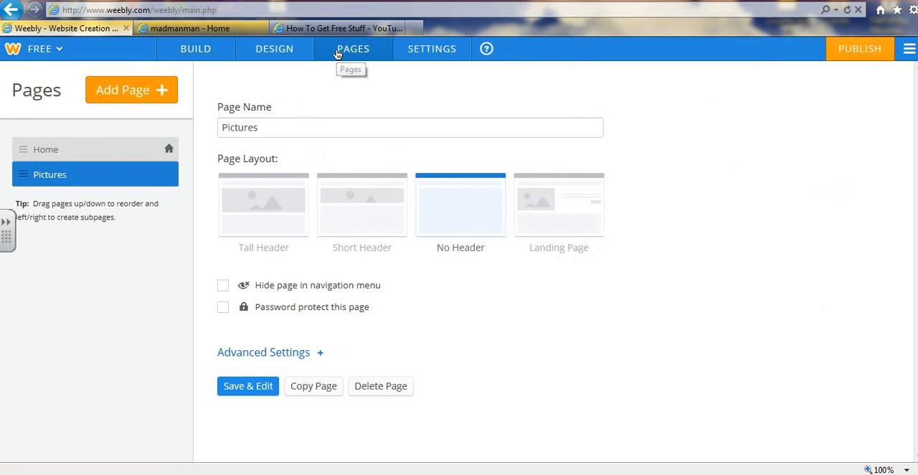
click(120, 151)
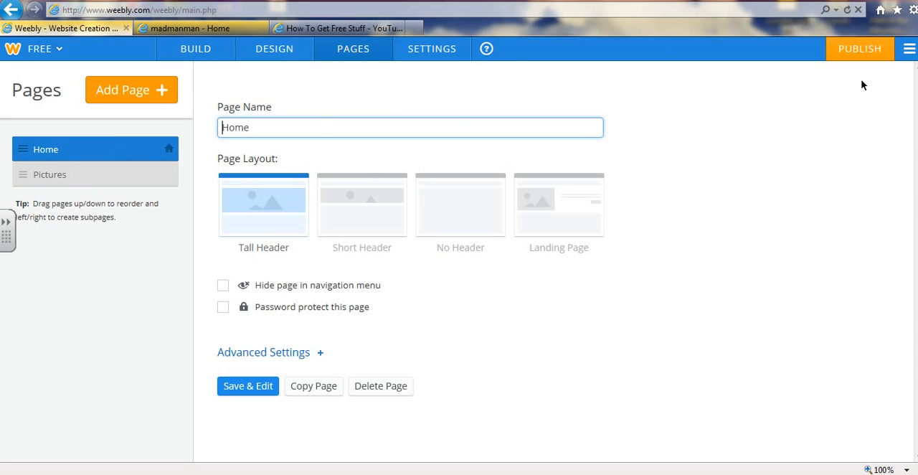
click(188, 50)
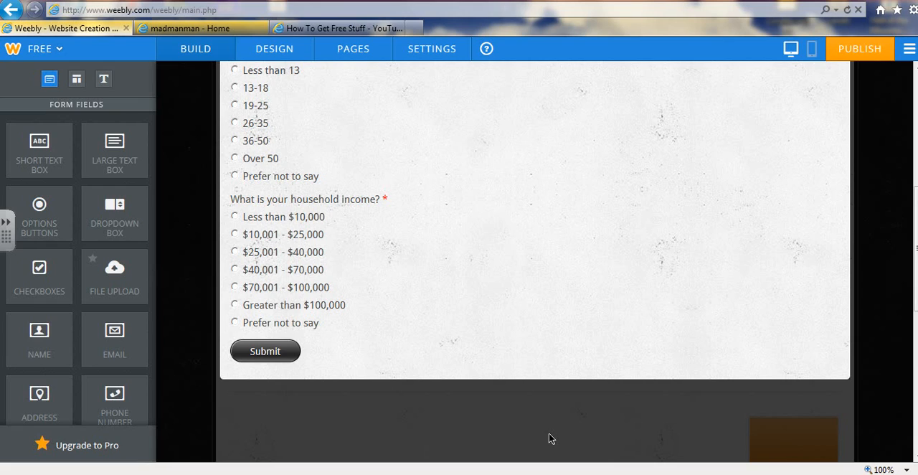
click(346, 59)
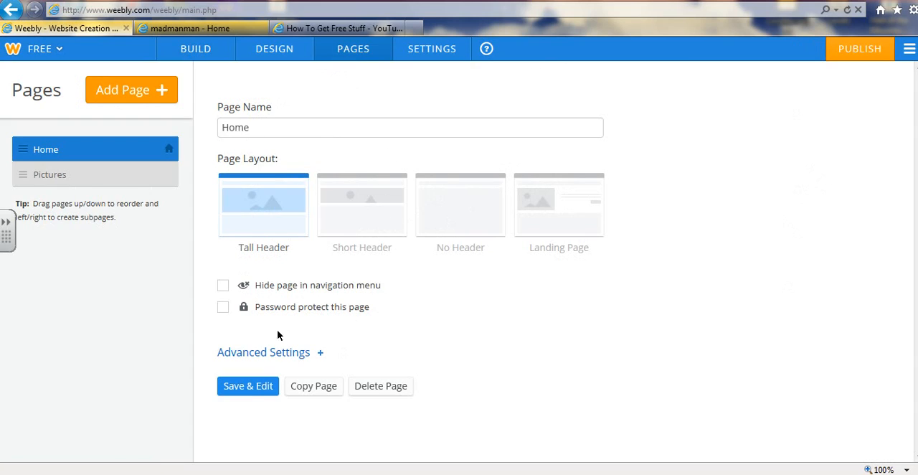
click(246, 388)
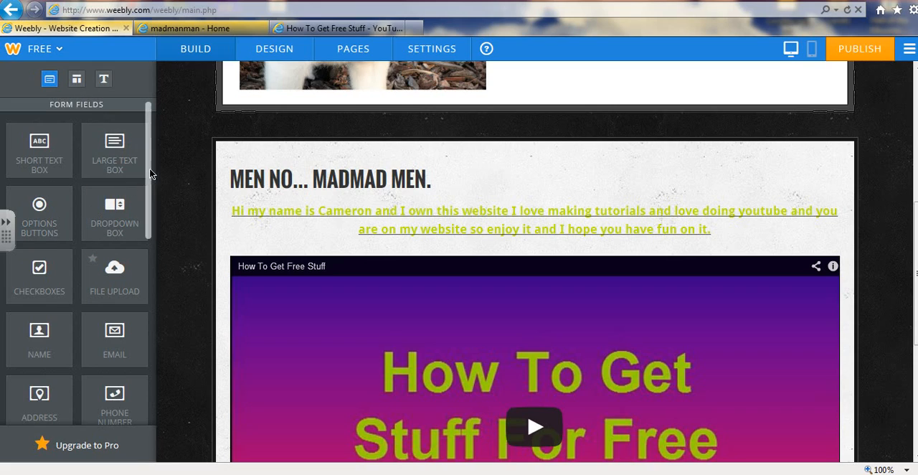
scroll(149, 172, down, 2)
scroll(151, 348, down, 3)
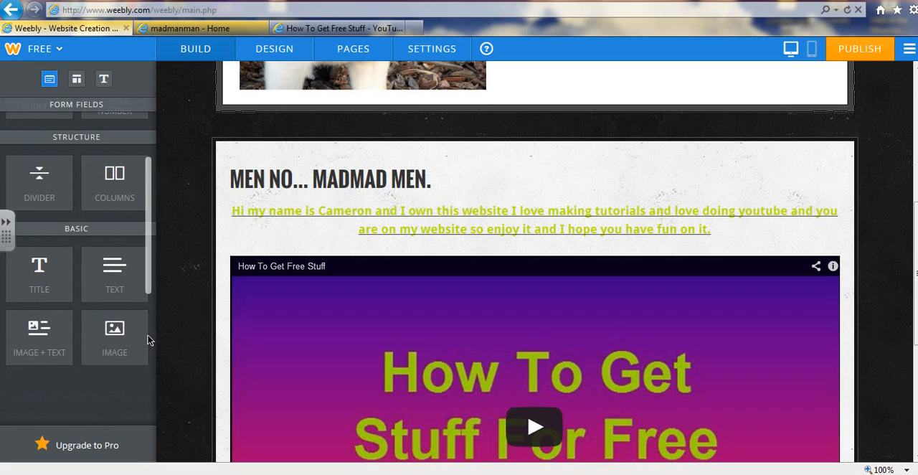
scroll(65, 144, down, 3)
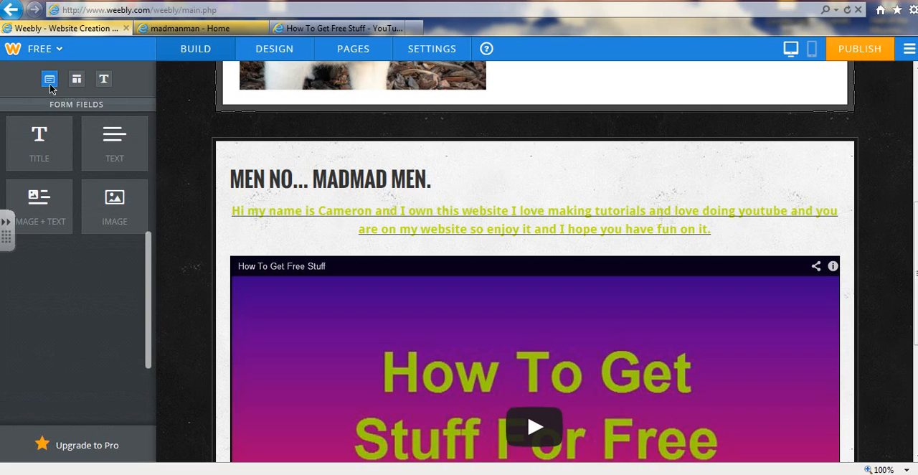
click(52, 86)
click(50, 80)
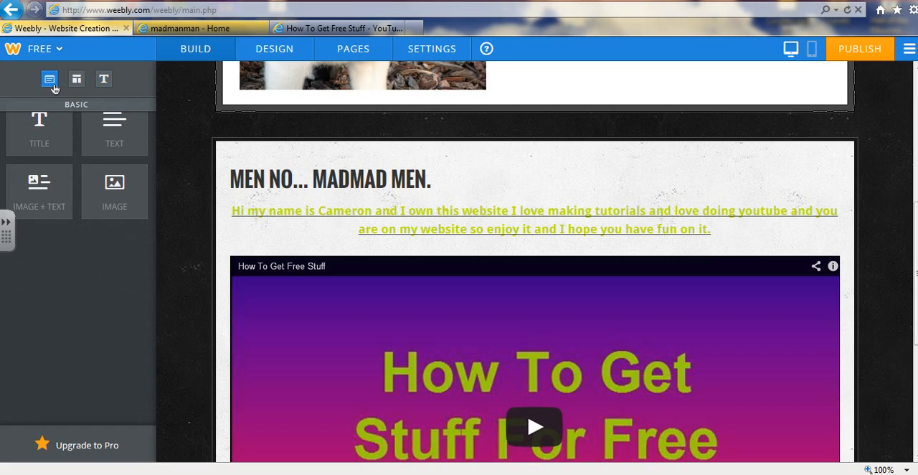
drag(54, 87, 54, 88)
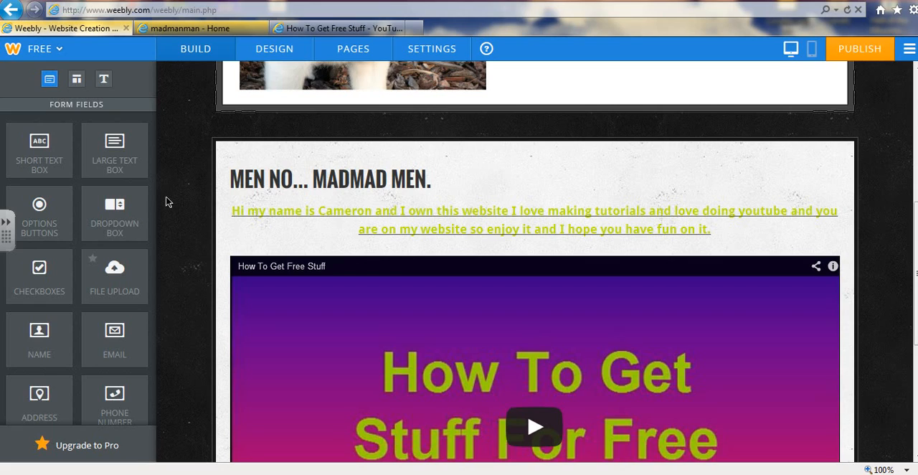
View the Home page in the mobile layout and return to the desktop layout
click(809, 56)
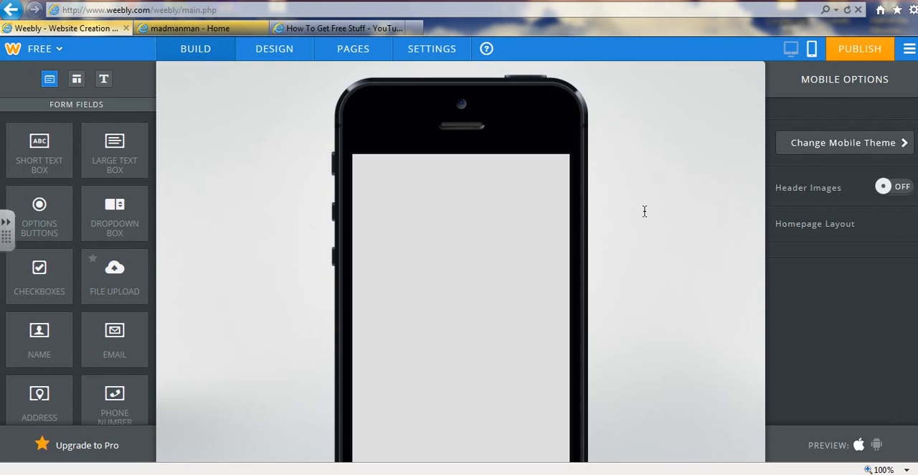
click(789, 50)
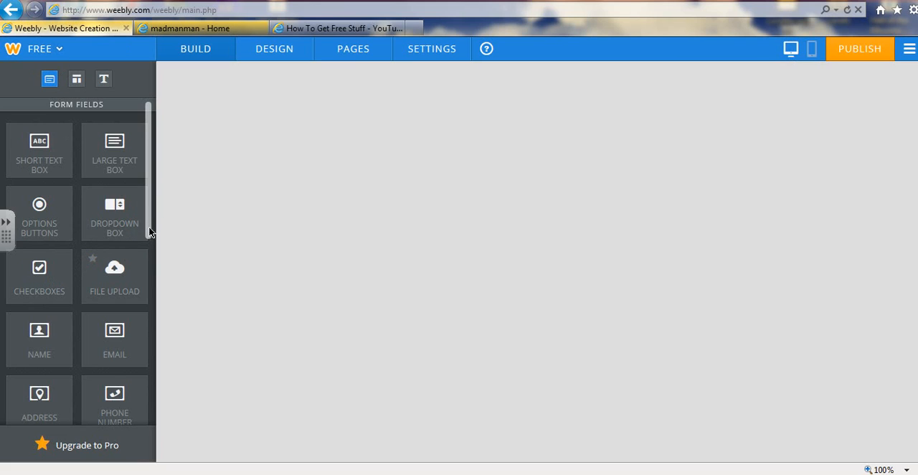
scroll(139, 304, down, 3)
scroll(139, 304, down, 8)
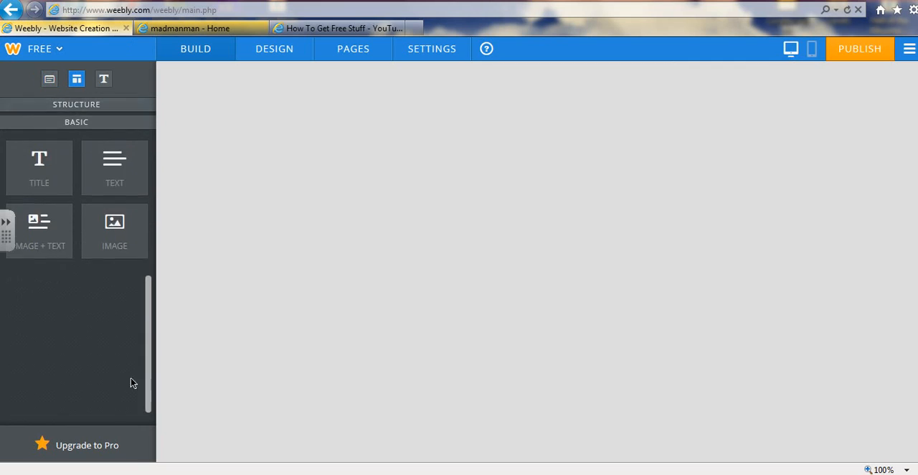
click(104, 82)
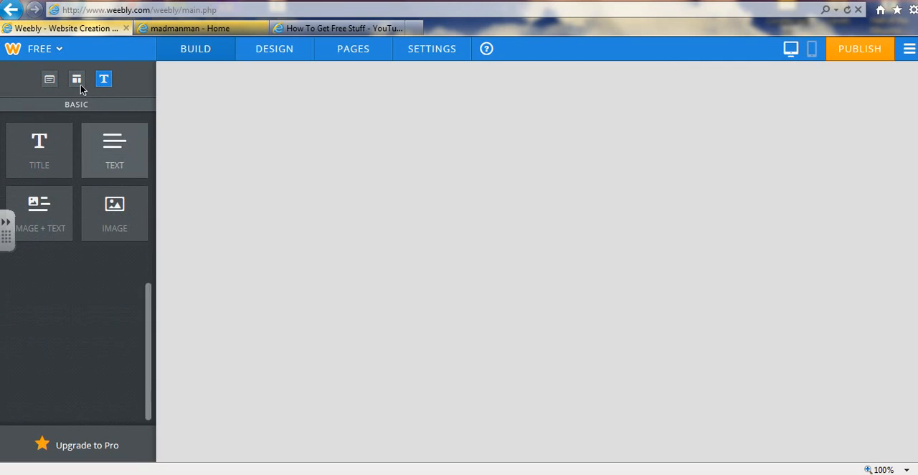
click(78, 81)
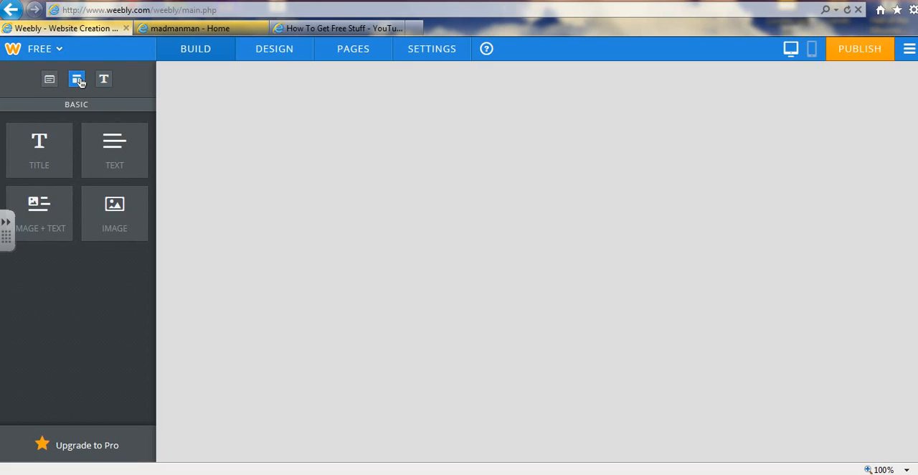
click(291, 55)
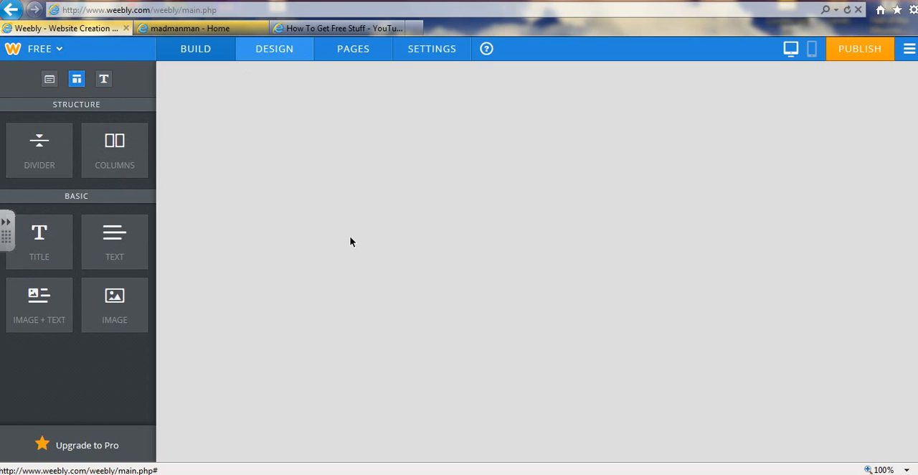
Switch to the YouTube page of the "How To Get Free Stuff" video and look over its details
click(336, 28)
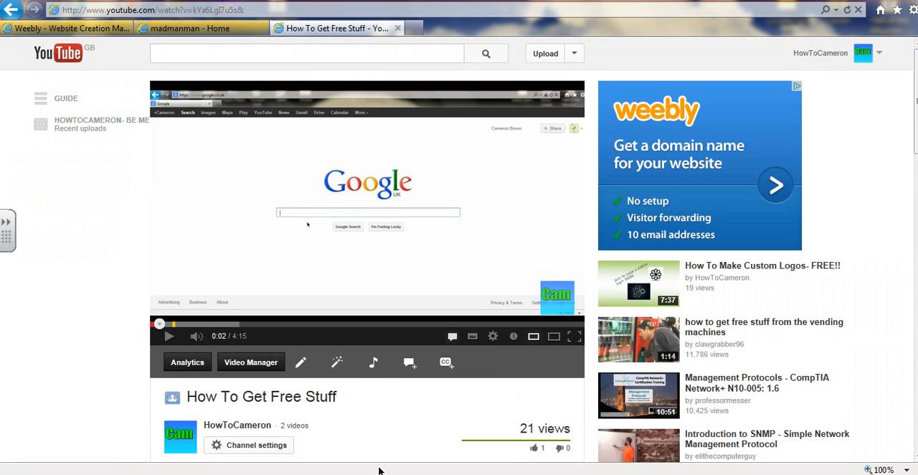
scroll(827, 198, down, 4)
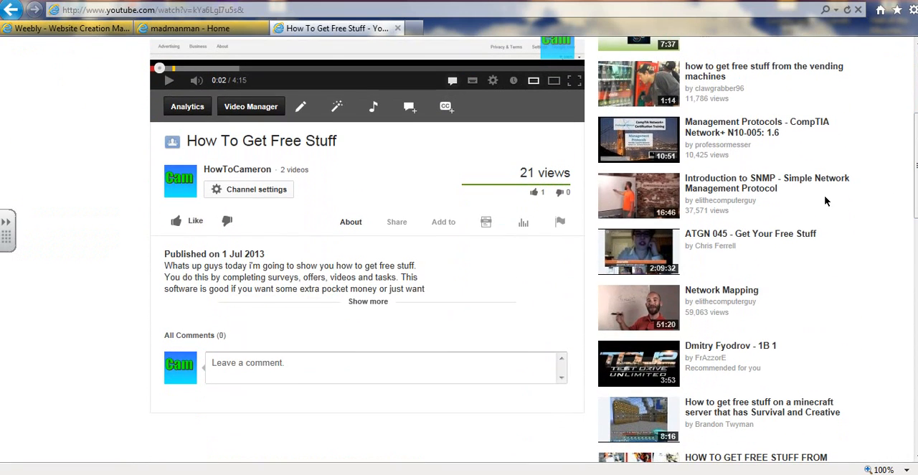
Display the embed code of the "How To Get Free Stuff" video on YouTube and return to the Weebly editor
click(396, 223)
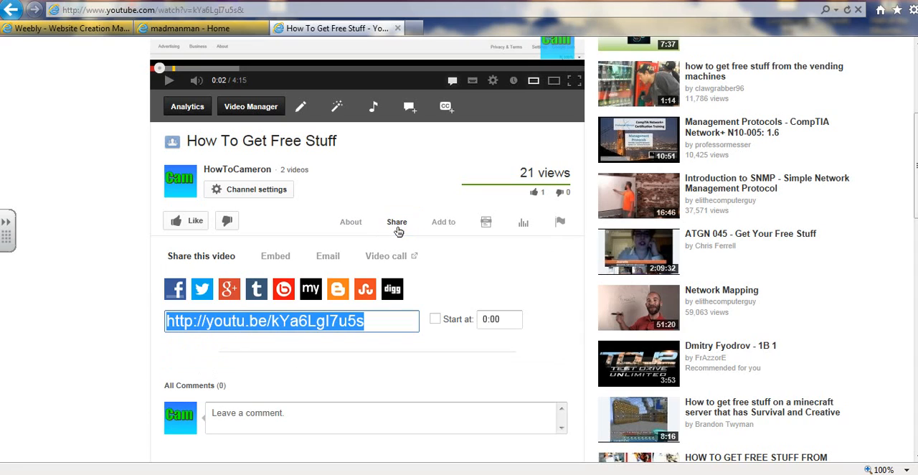
click(275, 256)
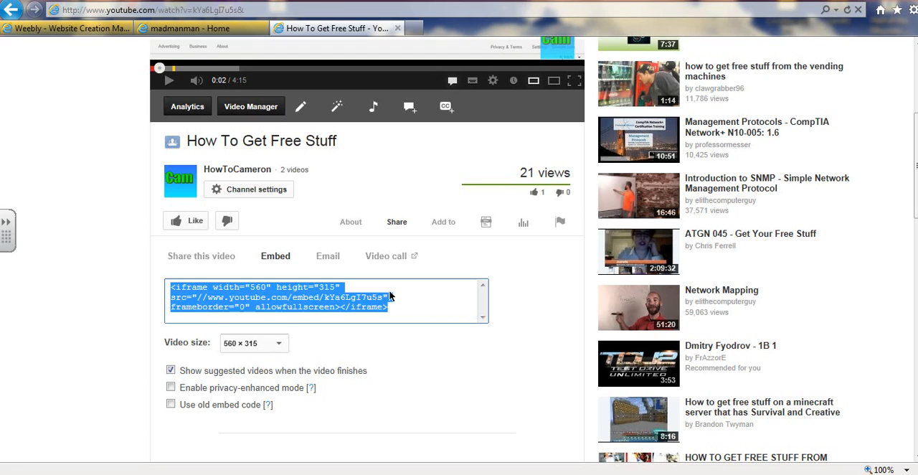
click(96, 29)
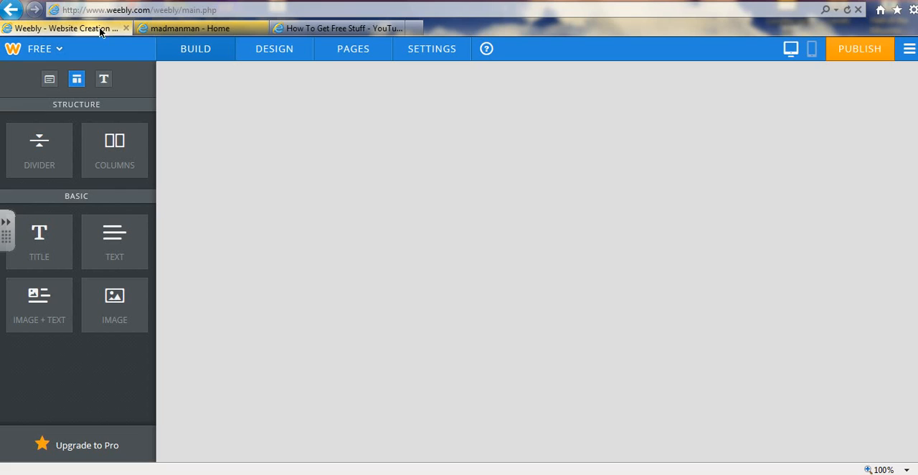
Publish the site again from the Weebly editor and open madmanman.weebly.com in place of its old browser tab
click(174, 33)
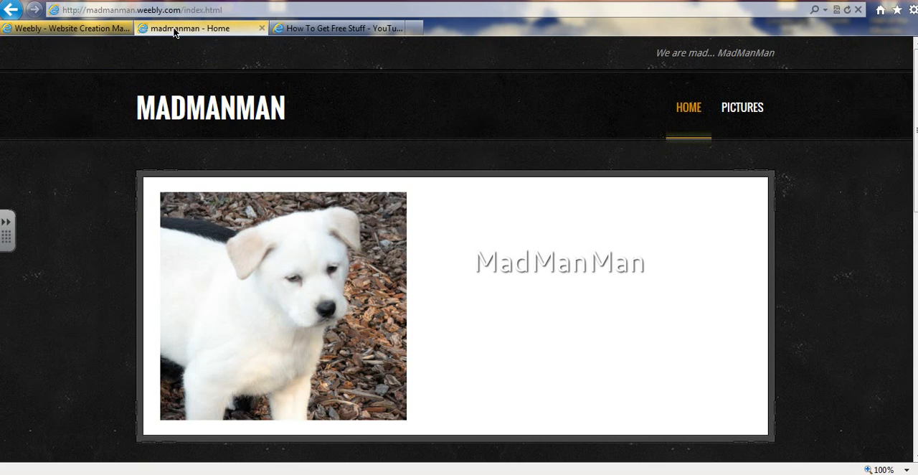
click(55, 36)
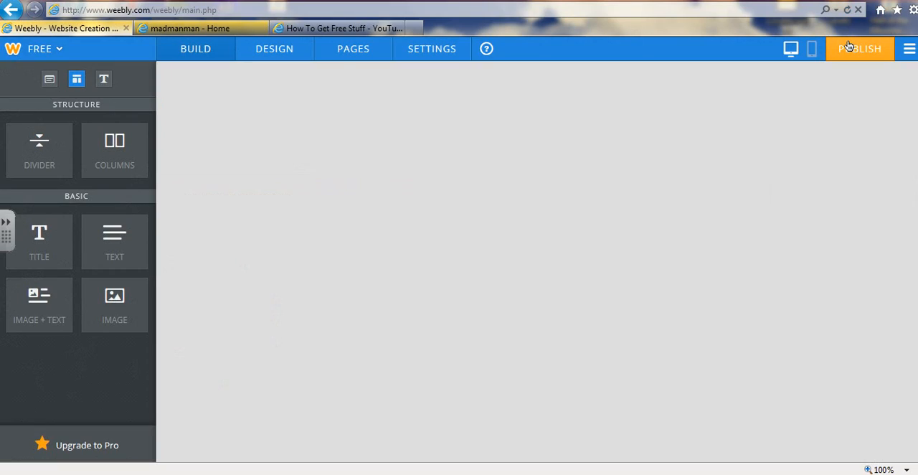
click(849, 46)
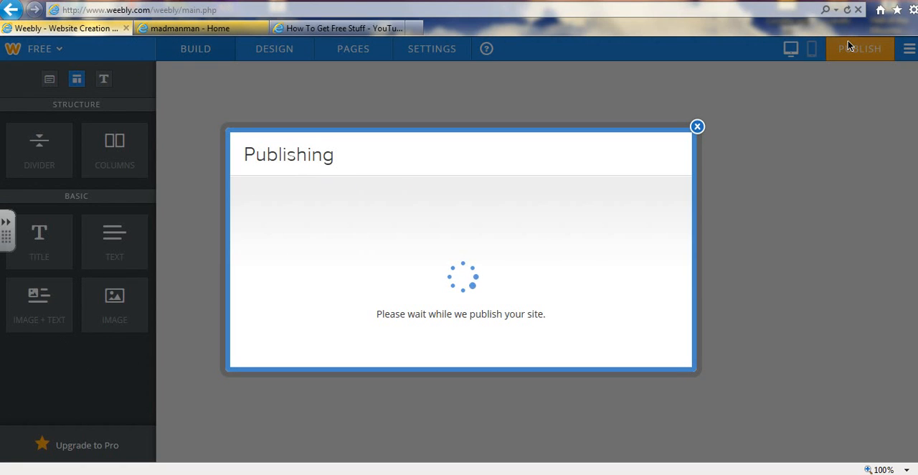
click(261, 28)
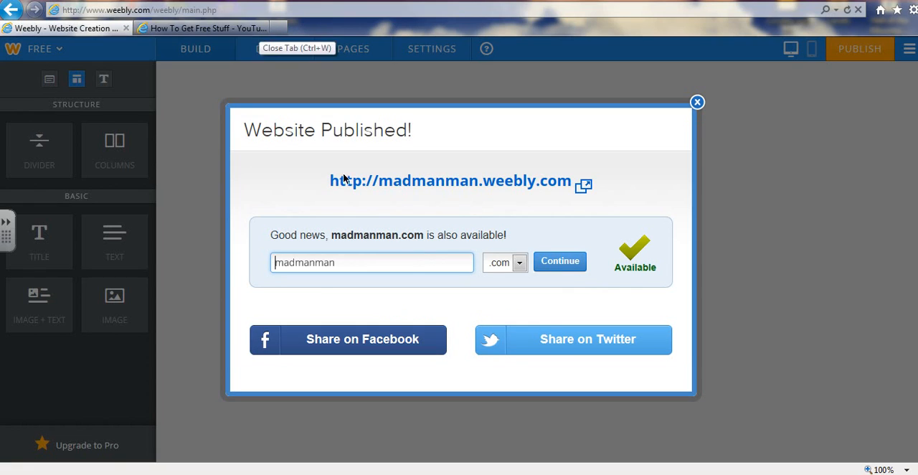
click(384, 191)
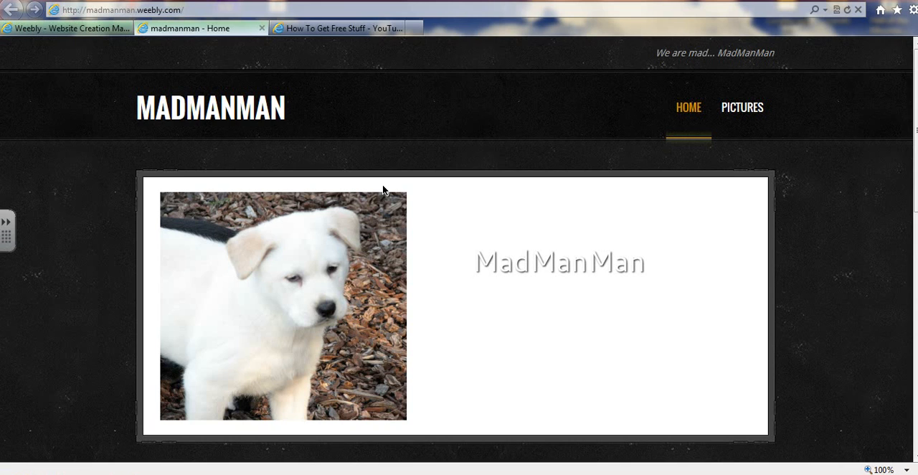
Search the web for "google adsense" in a new browser tab and open Google AdSense's information page for newcomers
click(414, 28)
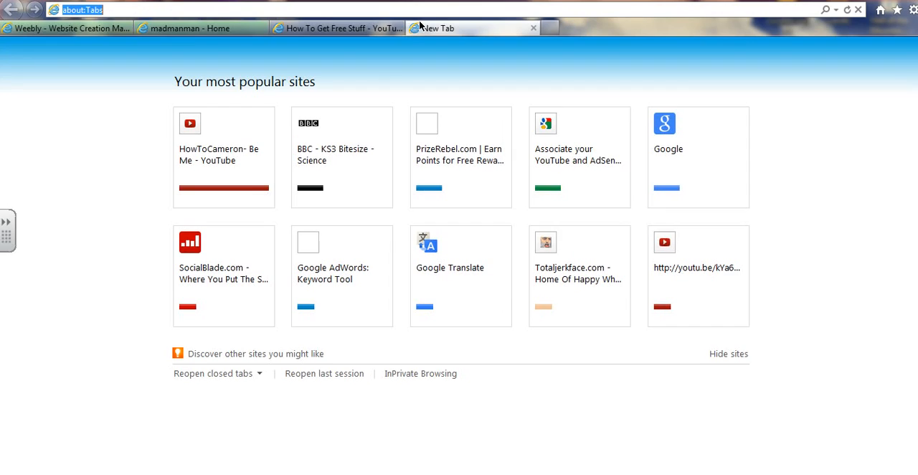
text(google)
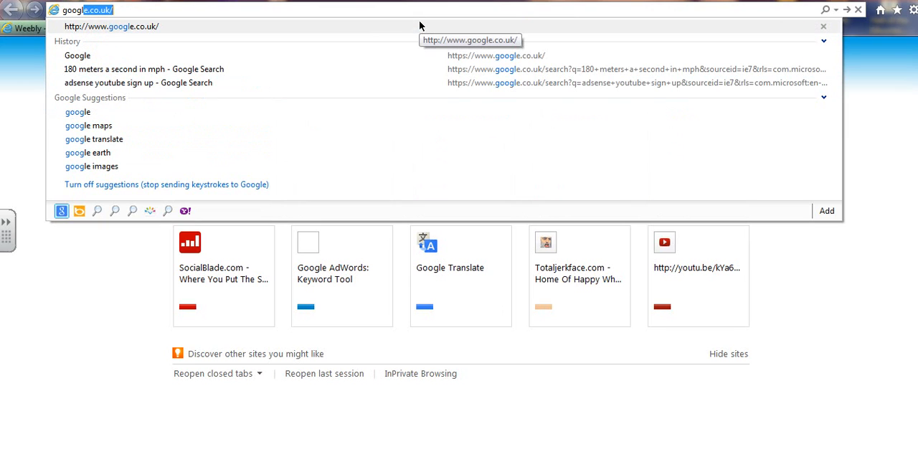
text( adsen)
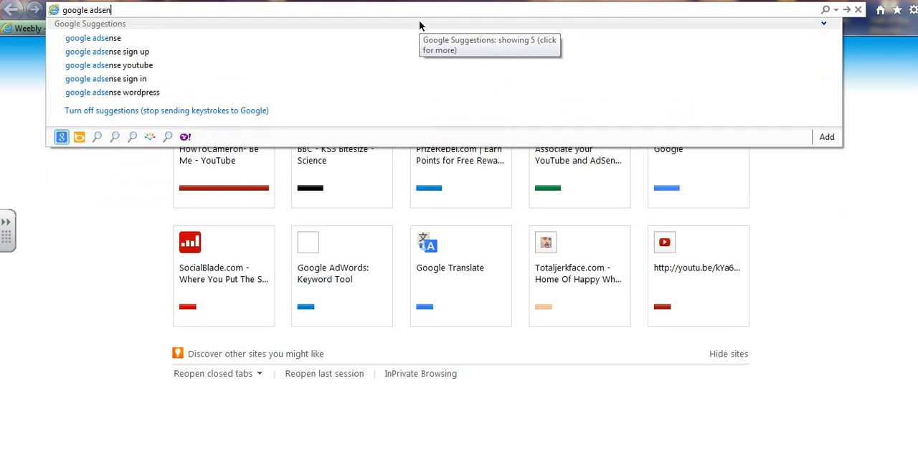
text(se)
key(Return)
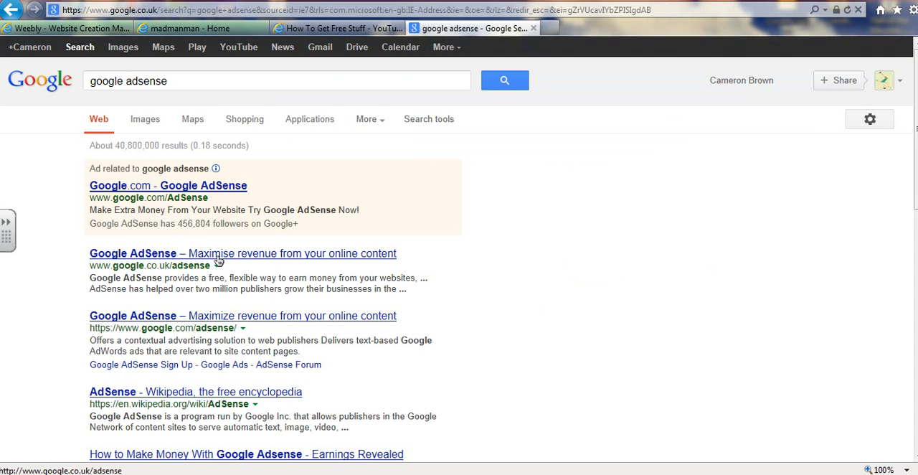
click(217, 257)
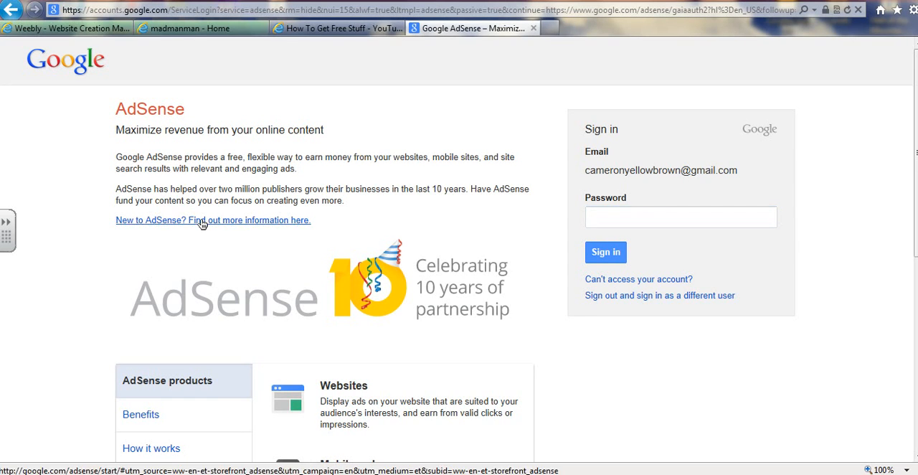
click(203, 224)
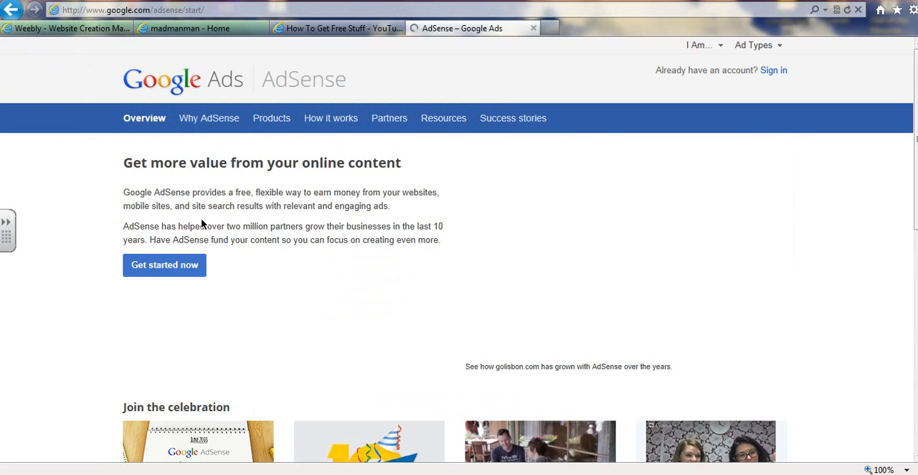